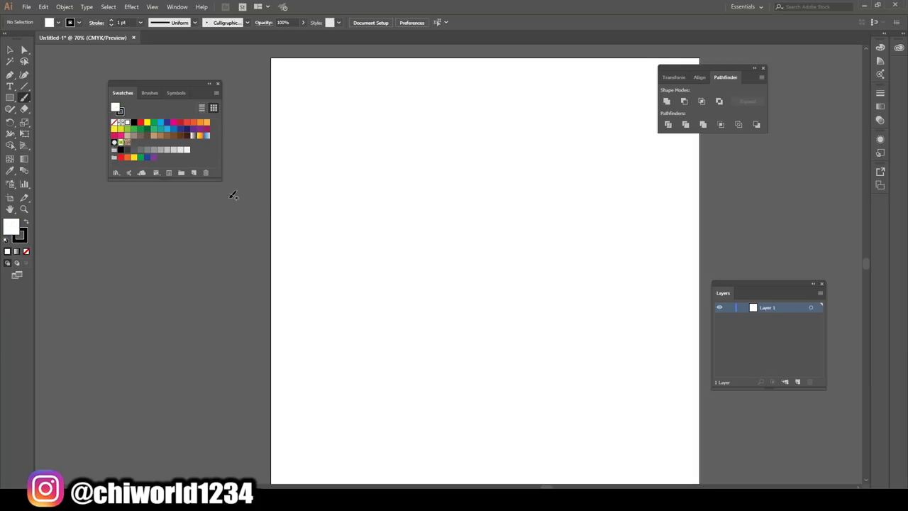
- Sketch the oval head, V-shaped torso and sweeping leg curves with the Paintbrush
{"action": "mouse_move", "coordinate": [516, 170]}
{"action": "left_mouse_down"}
{"action": "mouse_move", "coordinate": [447, 152]}
{"action": "mouse_move", "coordinate": [514, 181]}
{"action": "mouse_move", "coordinate": [454, 175]}
{"action": "mouse_move", "coordinate": [518, 183]}
{"action": "mouse_move", "coordinate": [449, 201]}
{"action": "left_mouse_up"}
{"action": "mouse_move", "coordinate": [578, 211]}
{"action": "left_mouse_down"}
{"action": "mouse_move", "coordinate": [481, 229]}
{"action": "mouse_move", "coordinate": [450, 260]}
{"action": "mouse_move", "coordinate": [518, 294]}
{"action": "mouse_move", "coordinate": [489, 387]}
{"action": "mouse_move", "coordinate": [440, 405]}
{"action": "mouse_move", "coordinate": [577, 290]}
{"action": "mouse_move", "coordinate": [653, 340]}
{"action": "left_mouse_up"}
{"action": "left_click_drag", "start_coordinate": [455, 346], "coordinate": [323, 337]}
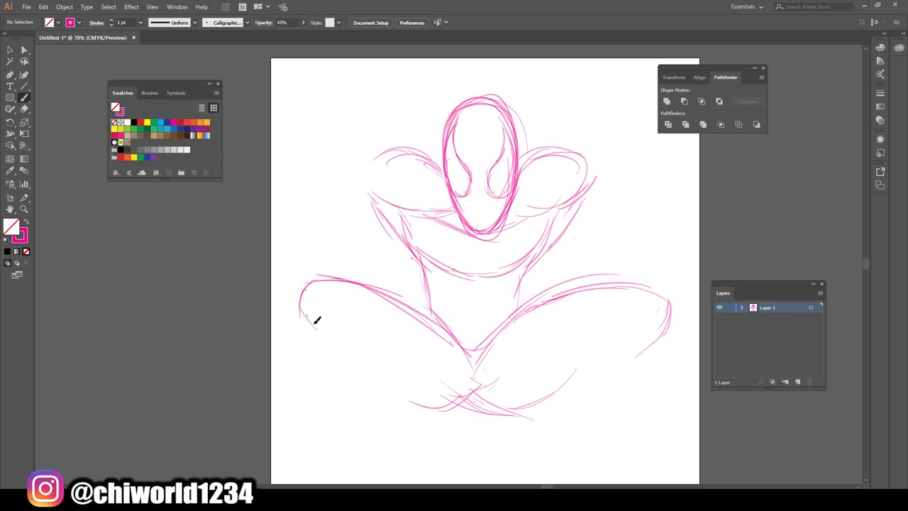
{"action": "left_click_drag", "start_coordinate": [667, 305], "coordinate": [561, 442]}
{"action": "mouse_move", "coordinate": [604, 344]}
{"action": "left_mouse_down"}
{"action": "mouse_move", "coordinate": [398, 407]}
{"action": "mouse_move", "coordinate": [304, 270]}
{"action": "mouse_move", "coordinate": [292, 362]}
{"action": "left_mouse_up"}
- Select the whole sketch and scale it down
{"action": "scroll", "coordinate": [292, 362], "scroll_direction": "down", "scroll_amount": 1}
{"action": "key", "text": "v"}
{"action": "key", "text": "ctrl+a"}
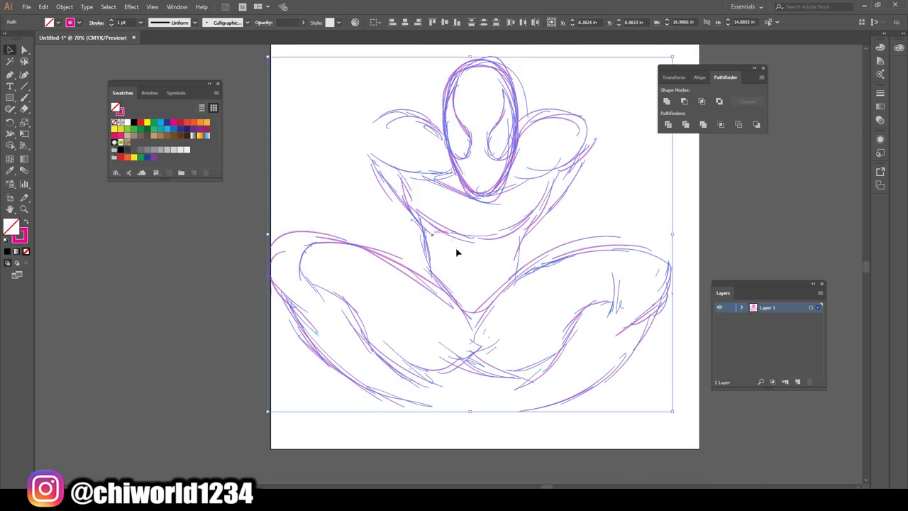
{"action": "left_click_drag", "start_coordinate": [672, 411], "coordinate": [554, 310]}
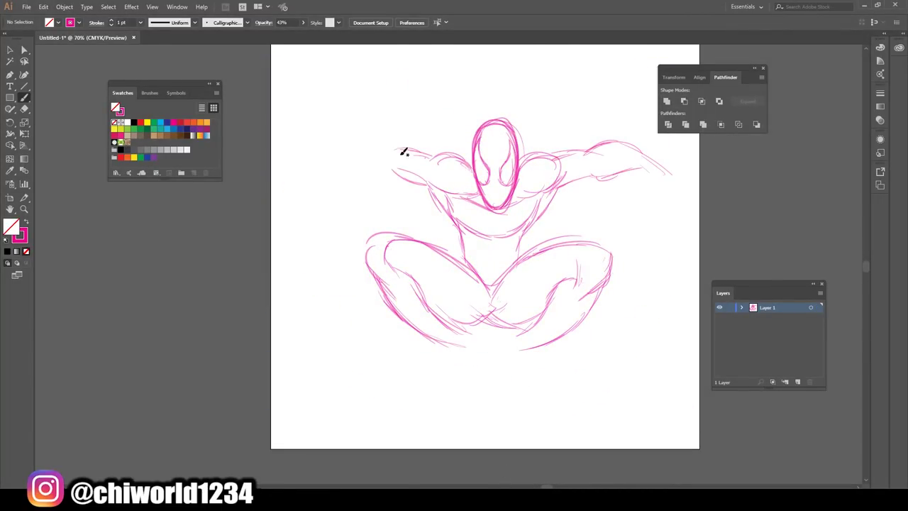
- Draw hands at both arm ends and spread the left and right leg strokes apart
{"action": "mouse_move", "coordinate": [370, 169]}
{"action": "left_mouse_down"}
{"action": "mouse_move", "coordinate": [329, 188]}
{"action": "mouse_move", "coordinate": [630, 149]}
{"action": "left_mouse_up"}
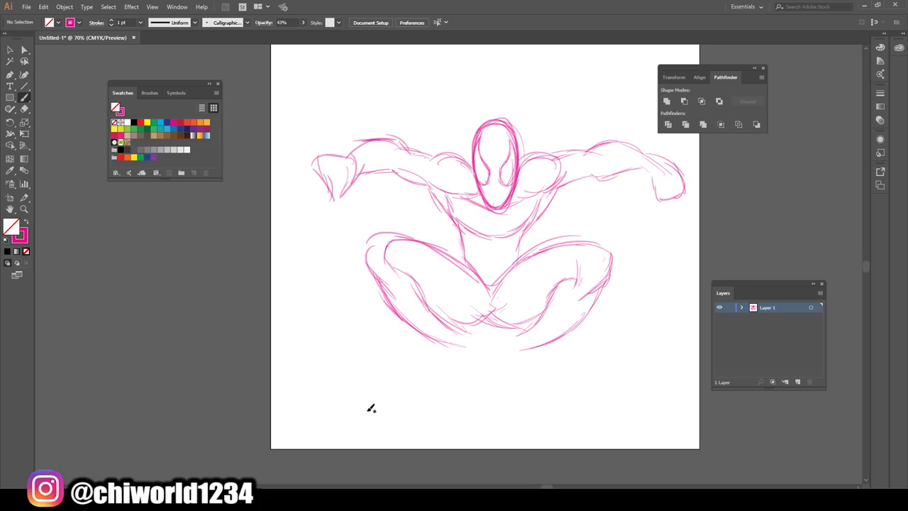
{"action": "key", "text": "v"}
{"action": "left_click_drag", "start_coordinate": [345, 359], "coordinate": [430, 223]}
{"action": "left_click_drag", "start_coordinate": [372, 265], "coordinate": [331, 265]}
{"action": "left_click_drag", "start_coordinate": [552, 376], "coordinate": [614, 233]}
- Shift the right leg strokes right and draw the lower right leg
{"action": "left_click_drag", "start_coordinate": [612, 295], "coordinate": [659, 295]}
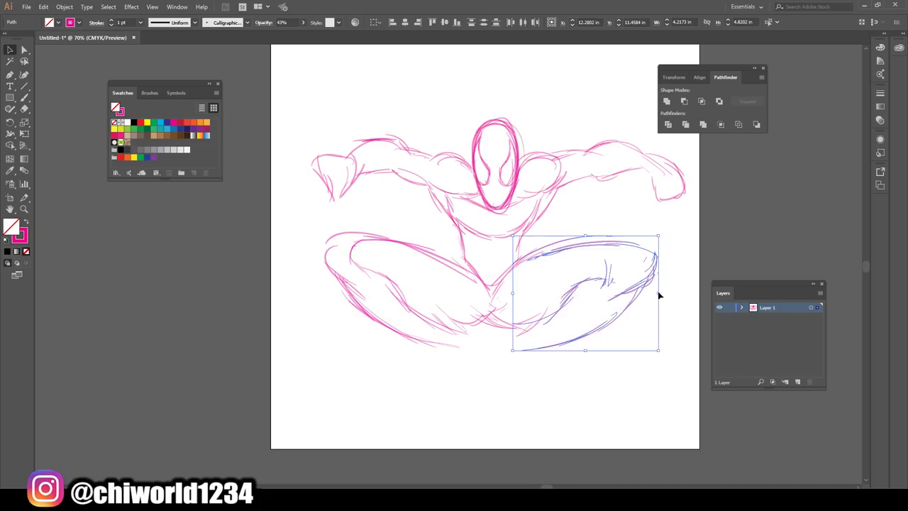
{"action": "left_click", "coordinate": [667, 298]}
{"action": "left_click_drag", "start_coordinate": [551, 345], "coordinate": [497, 422]}
{"action": "left_click_drag", "start_coordinate": [524, 325], "coordinate": [505, 346]}
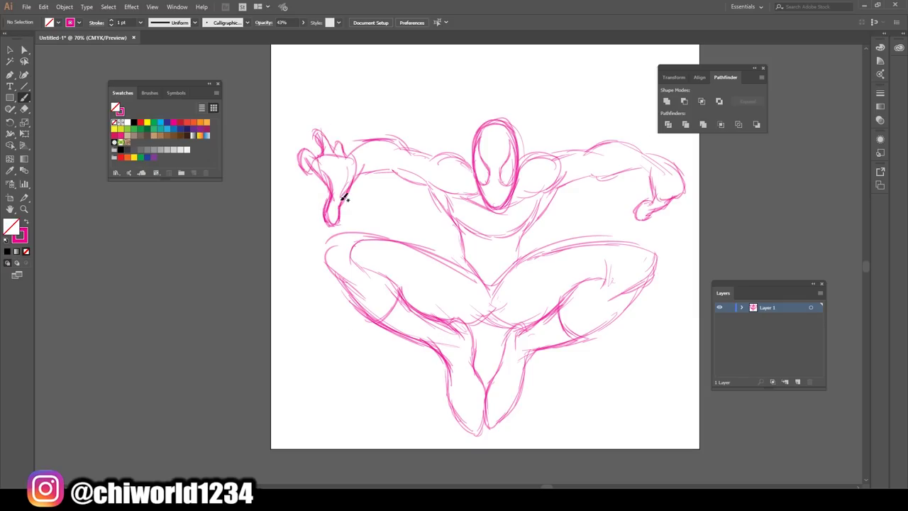
- Resize the raised left hand strokes
{"action": "key", "text": "v"}
{"action": "left_click_drag", "start_coordinate": [277, 102], "coordinate": [371, 215]}
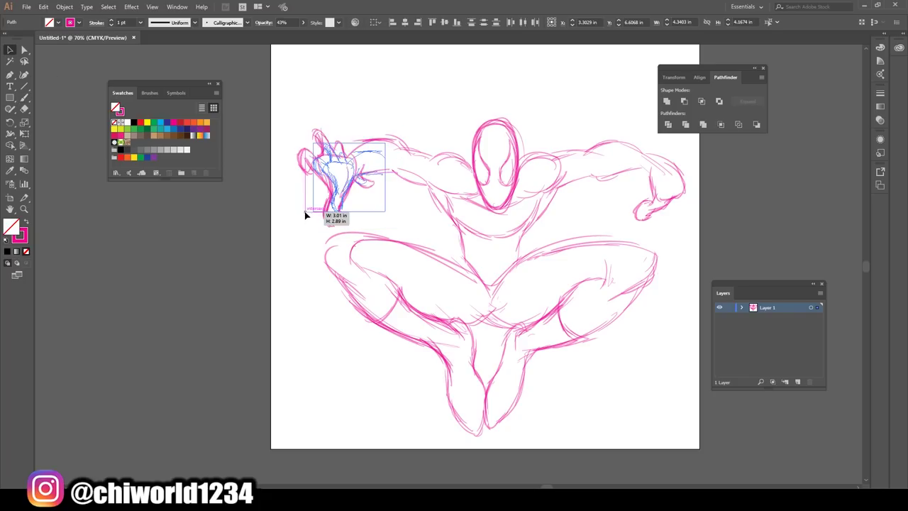
{"action": "left_click_drag", "start_coordinate": [306, 213], "coordinate": [390, 217]}
{"action": "left_click", "coordinate": [463, 114]}
- Rescale and reposition the head strokes from their corner
{"action": "left_click_drag", "start_coordinate": [465, 115], "coordinate": [588, 213]}
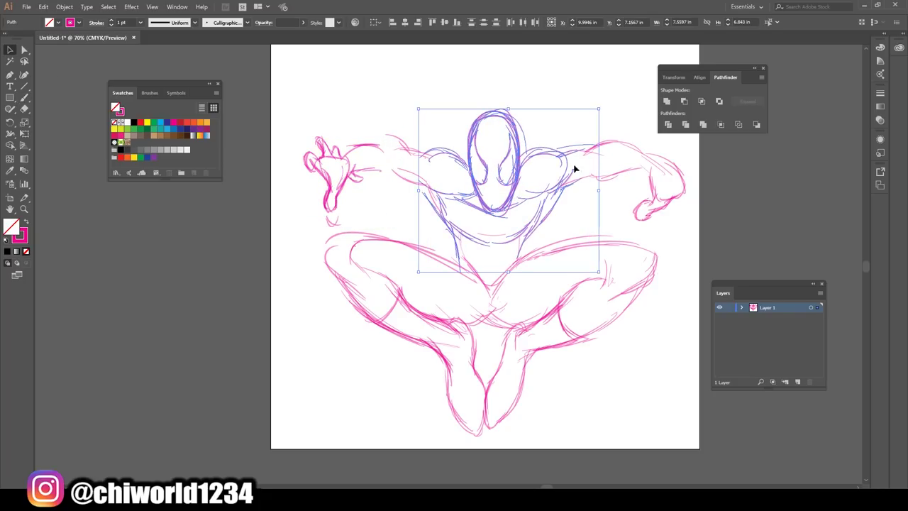
{"action": "left_click_drag", "start_coordinate": [588, 121], "coordinate": [567, 95]}
{"action": "left_click_drag", "start_coordinate": [503, 175], "coordinate": [505, 178]}
{"action": "key", "text": "ctrl+z"}
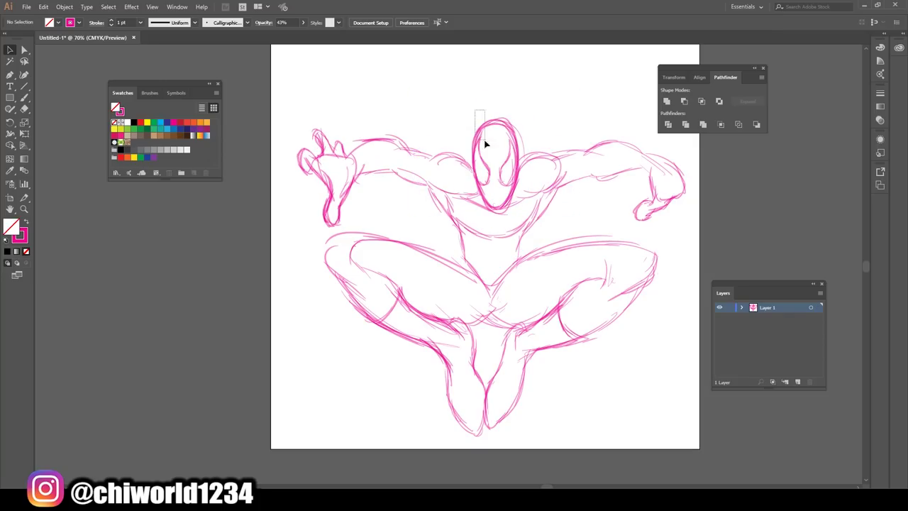
{"action": "left_click", "coordinate": [486, 142]}
{"action": "mouse_move", "coordinate": [570, 107]}
{"action": "left_mouse_down"}
{"action": "mouse_move", "coordinate": [573, 87]}
{"action": "mouse_move", "coordinate": [572, 107]}
{"action": "mouse_move", "coordinate": [581, 95]}
{"action": "left_mouse_up"}
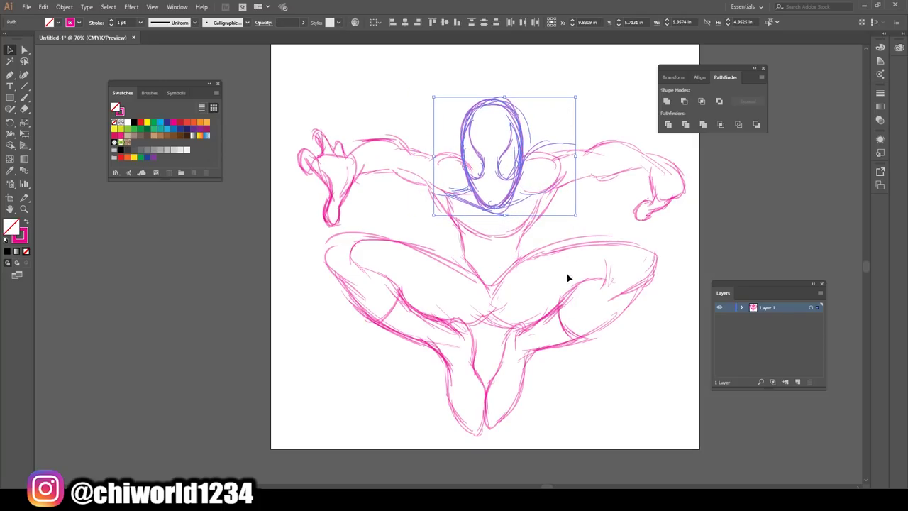
{"action": "left_click", "coordinate": [368, 111]}
- Add right shoulder and neck-collar strokes, and nudge the lower body downward
{"action": "left_click_drag", "start_coordinate": [522, 150], "coordinate": [570, 153]}
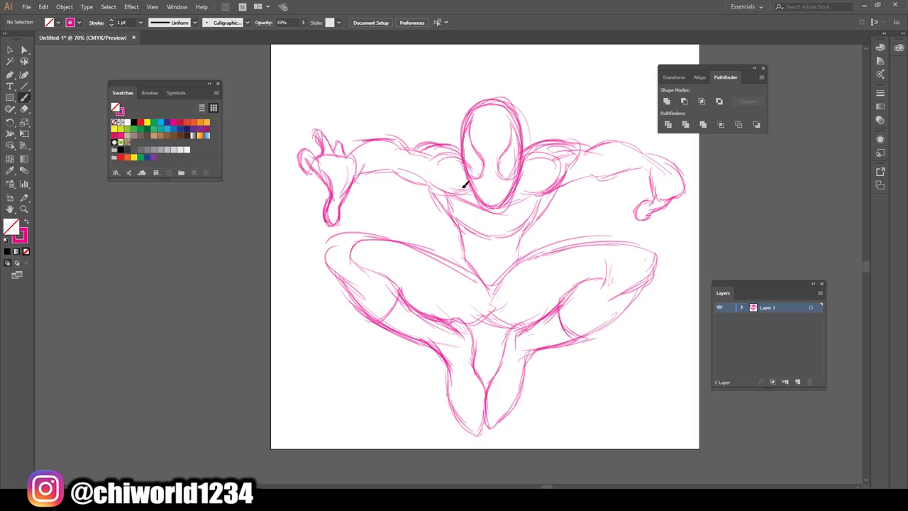
{"action": "left_click_drag", "start_coordinate": [520, 233], "coordinate": [438, 186]}
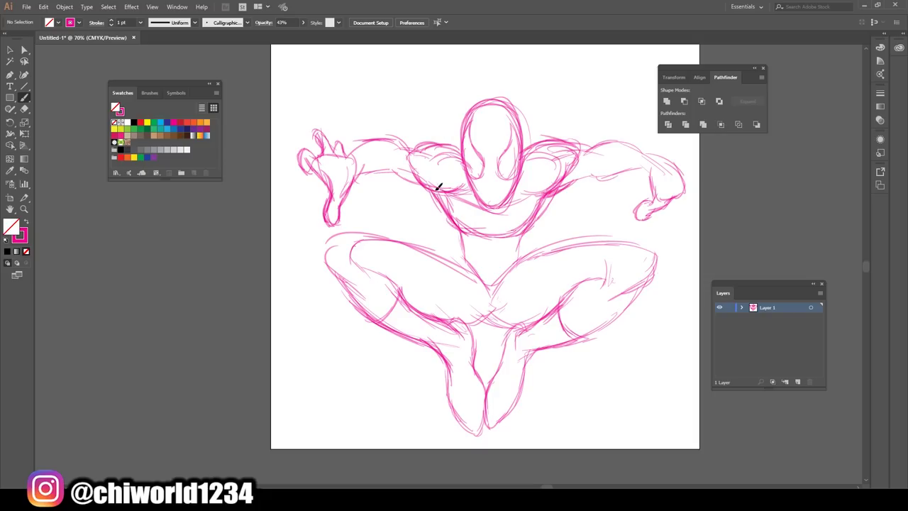
{"action": "key", "text": "v"}
{"action": "left_click_drag", "start_coordinate": [320, 458], "coordinate": [756, 230]}
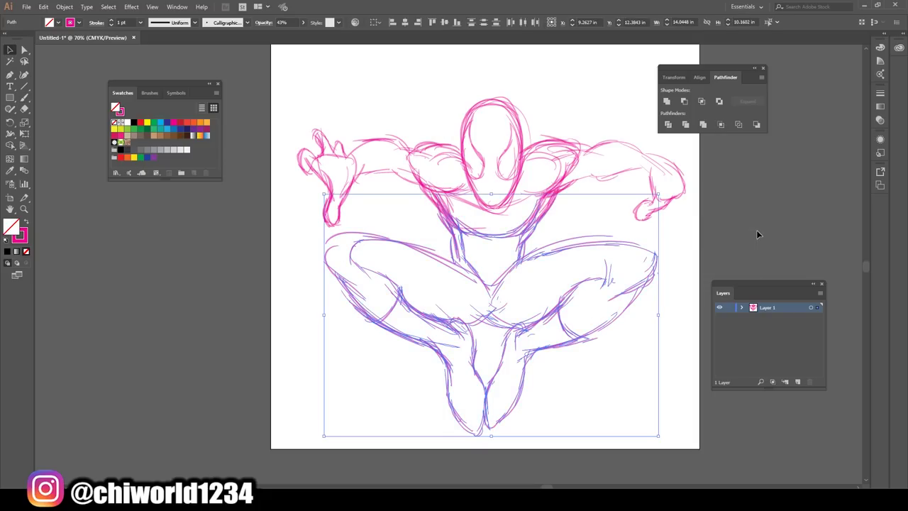
{"action": "key", "text": "shift+Down"}
{"action": "key", "text": "shift+Down"}
{"action": "left_click_drag", "start_coordinate": [497, 284], "coordinate": [430, 193]}
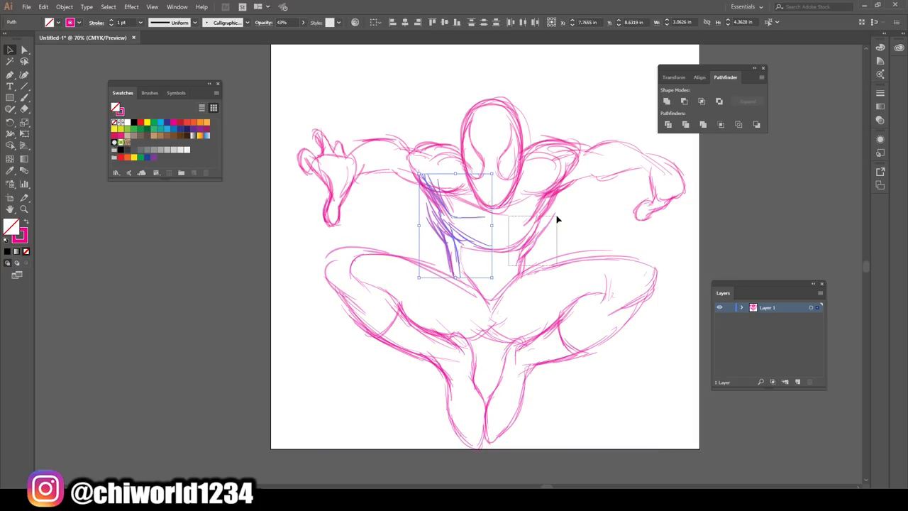
{"action": "left_click", "coordinate": [679, 405]}
- Draw a right upper-arm line, then rotate and resize the right arm
{"action": "key", "text": "b"}
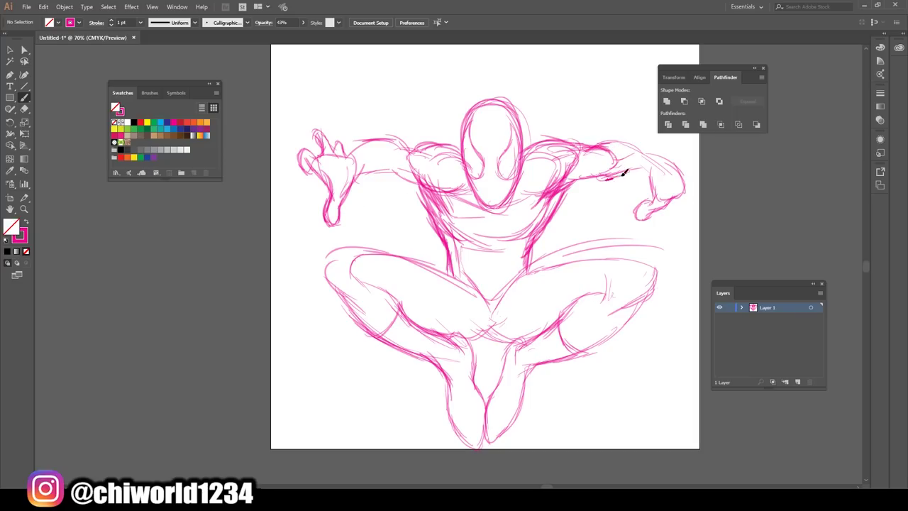
{"action": "left_click_drag", "start_coordinate": [624, 172], "coordinate": [667, 157]}
{"action": "left_click", "coordinate": [10, 49]}
{"action": "left_click_drag", "start_coordinate": [703, 126], "coordinate": [561, 224]}
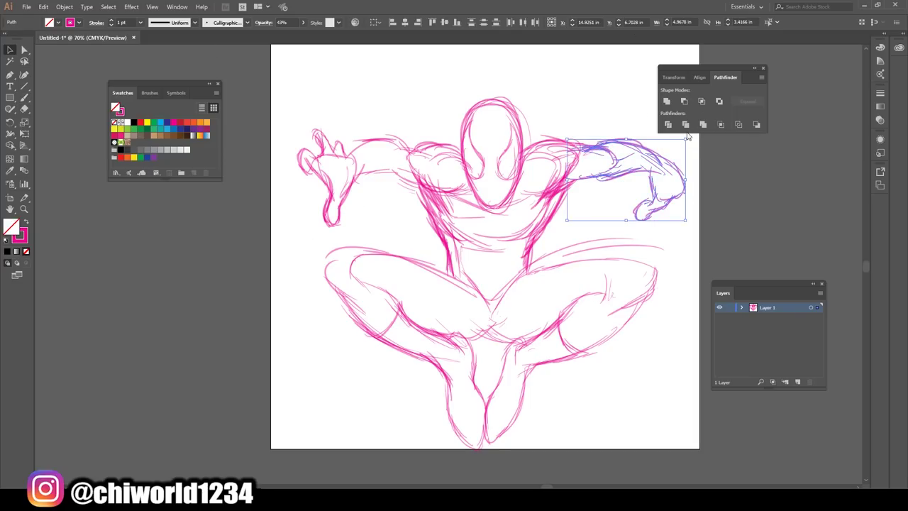
{"action": "left_click_drag", "start_coordinate": [692, 142], "coordinate": [660, 163]}
- Scale the left arm to a new size and shrink the left hand
{"action": "left_click", "coordinate": [319, 245]}
{"action": "left_click_drag", "start_coordinate": [290, 124], "coordinate": [432, 228]}
{"action": "mouse_move", "coordinate": [297, 128]}
{"action": "left_mouse_down"}
{"action": "mouse_move", "coordinate": [278, 100]}
{"action": "mouse_move", "coordinate": [270, 114]}
{"action": "left_mouse_up"}
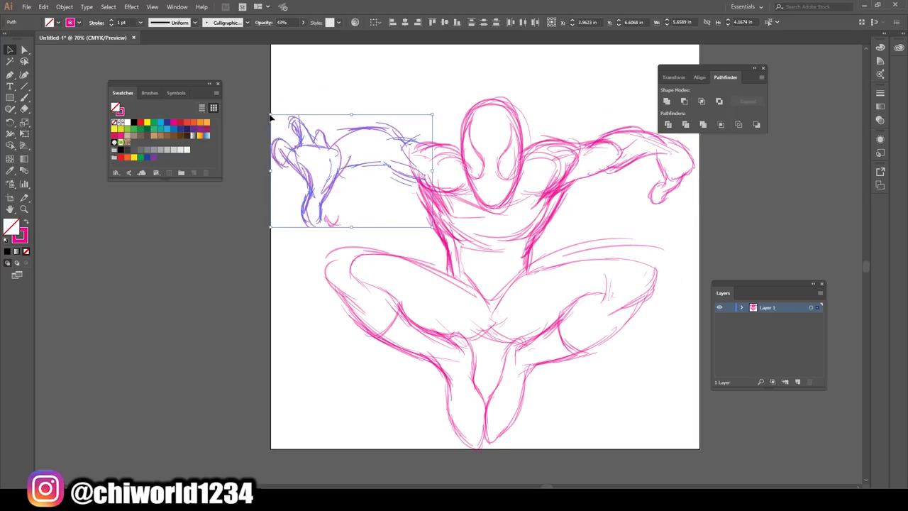
{"action": "left_click", "coordinate": [377, 199]}
{"action": "mouse_move", "coordinate": [272, 227]}
{"action": "left_mouse_down"}
{"action": "mouse_move", "coordinate": [340, 142]}
{"action": "mouse_move", "coordinate": [277, 203]}
{"action": "left_mouse_up"}
{"action": "key", "text": "ctrl+shift+a"}
{"action": "key", "text": "b"}
{"action": "scroll", "coordinate": [343, 174], "scroll_direction": "up", "scroll_amount": 1}
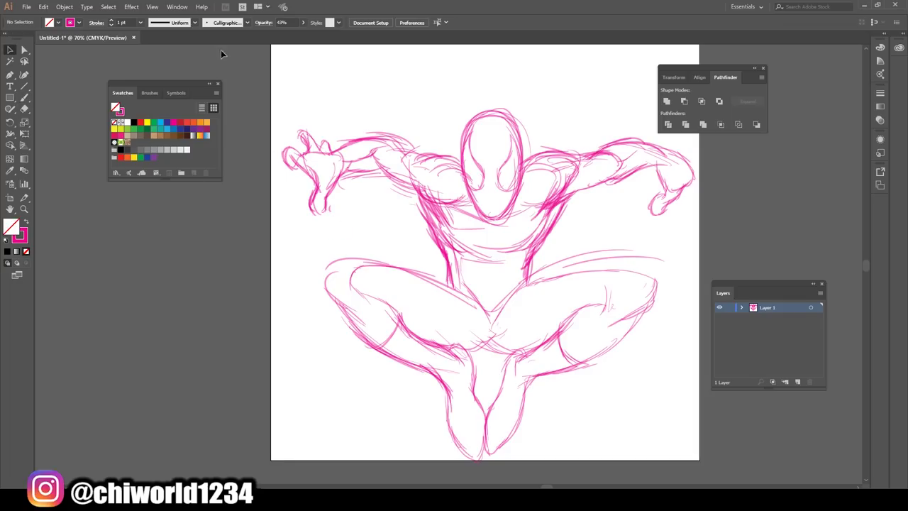
- Shrink the whole sketch slightly
{"action": "key", "text": "ctrl+a"}
{"action": "left_click_drag", "start_coordinate": [694, 459], "coordinate": [679, 442]}
{"action": "key", "text": "ctrl+shift+a"}
{"action": "scroll", "coordinate": [663, 203], "scroll_direction": "up", "scroll_amount": 1}
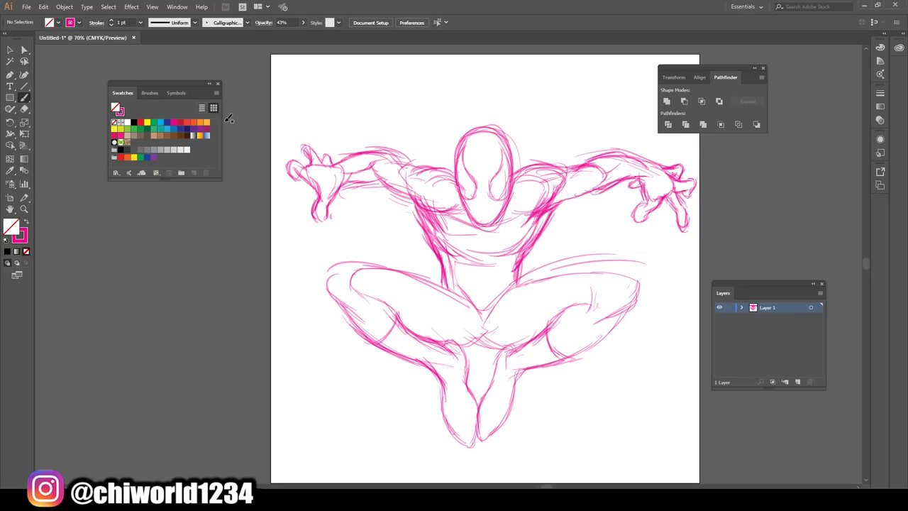
- Adjust the left hand size and rescale the left and right legs
{"action": "left_click", "coordinate": [10, 51]}
{"action": "mouse_move", "coordinate": [395, 224]}
{"action": "left_mouse_down"}
{"action": "mouse_move", "coordinate": [281, 145]}
{"action": "mouse_move", "coordinate": [293, 146]}
{"action": "left_mouse_up"}
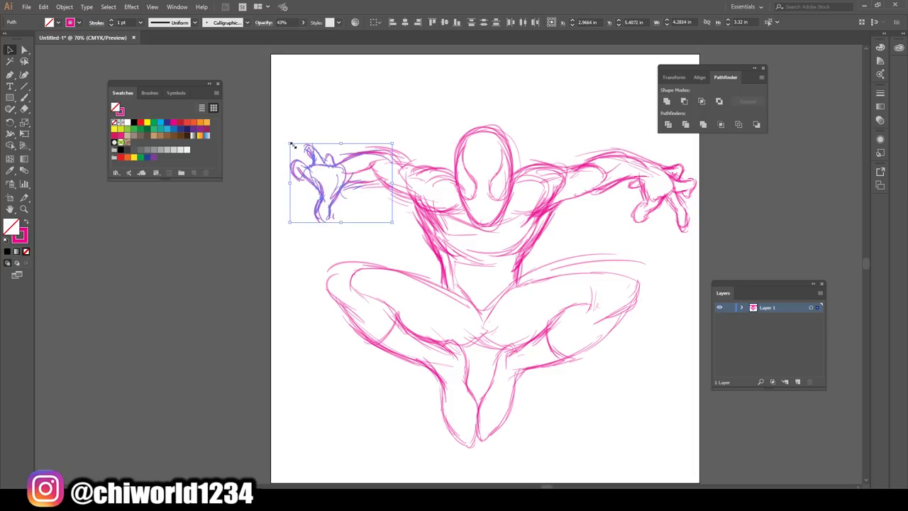
{"action": "left_click_drag", "start_coordinate": [290, 404], "coordinate": [400, 243]}
{"action": "left_click_drag", "start_coordinate": [327, 261], "coordinate": [311, 257]}
{"action": "left_click", "coordinate": [600, 416]}
{"action": "mouse_move", "coordinate": [505, 394]}
{"action": "left_mouse_down"}
{"action": "mouse_move", "coordinate": [644, 253]}
{"action": "mouse_move", "coordinate": [662, 247]}
{"action": "left_mouse_up"}
{"action": "left_click", "coordinate": [24, 99]}
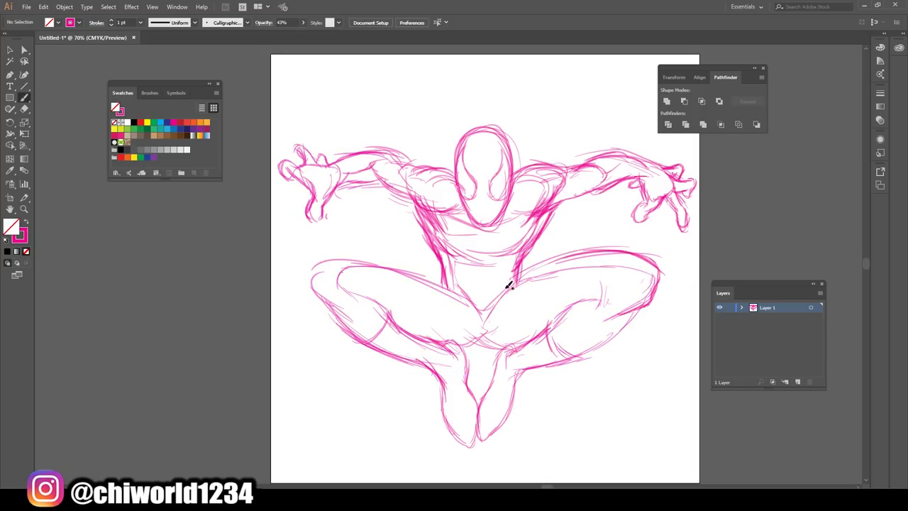
- Draw the tops of both thighs, the left thigh contour and the right forearm
{"action": "left_click_drag", "start_coordinate": [509, 285], "coordinate": [658, 281]}
{"action": "mouse_move", "coordinate": [476, 312]}
{"action": "left_mouse_down"}
{"action": "mouse_move", "coordinate": [405, 260]}
{"action": "mouse_move", "coordinate": [348, 253]}
{"action": "left_mouse_up"}
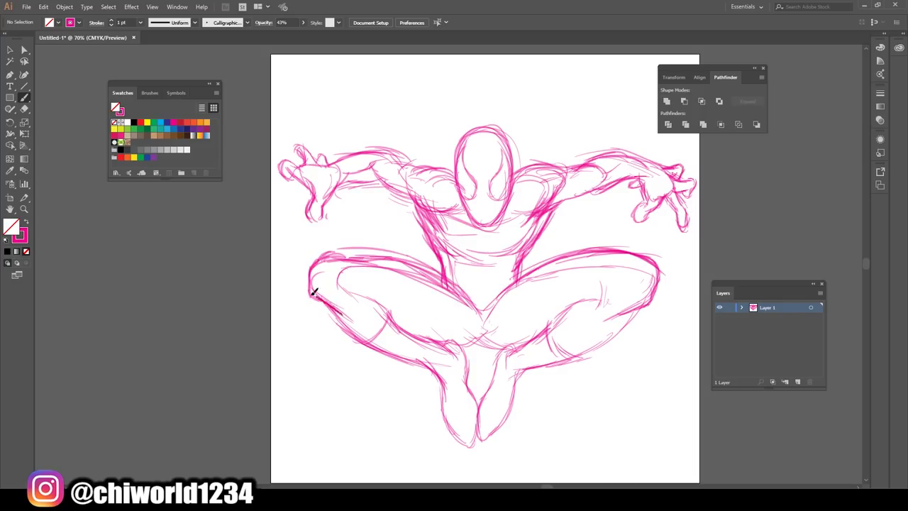
{"action": "mouse_move", "coordinate": [313, 291]}
{"action": "left_mouse_down"}
{"action": "mouse_move", "coordinate": [423, 264]}
{"action": "mouse_move", "coordinate": [499, 272]}
{"action": "left_mouse_up"}
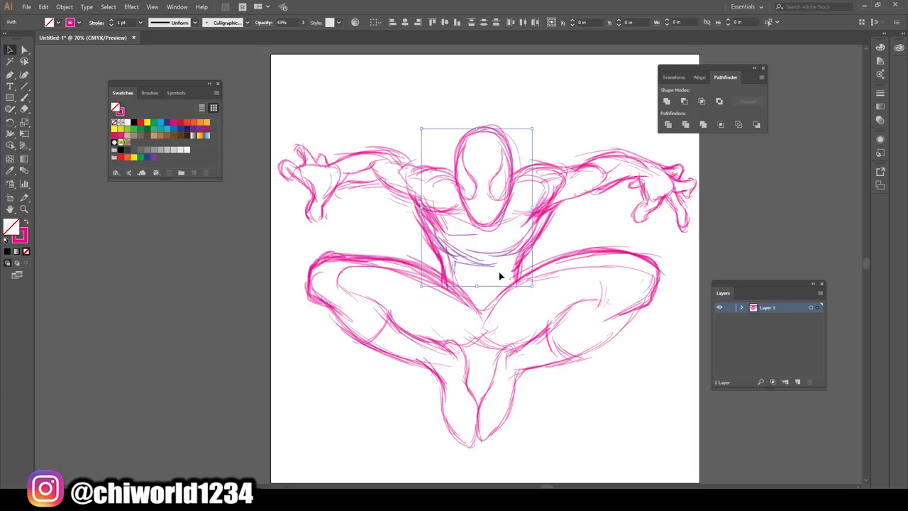
{"action": "left_click_drag", "start_coordinate": [574, 183], "coordinate": [678, 172]}
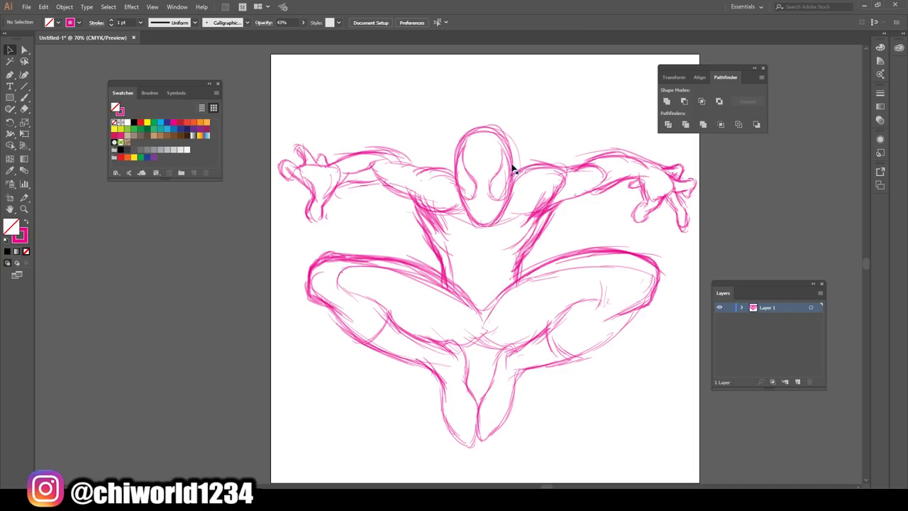
{"action": "key", "text": "b"}
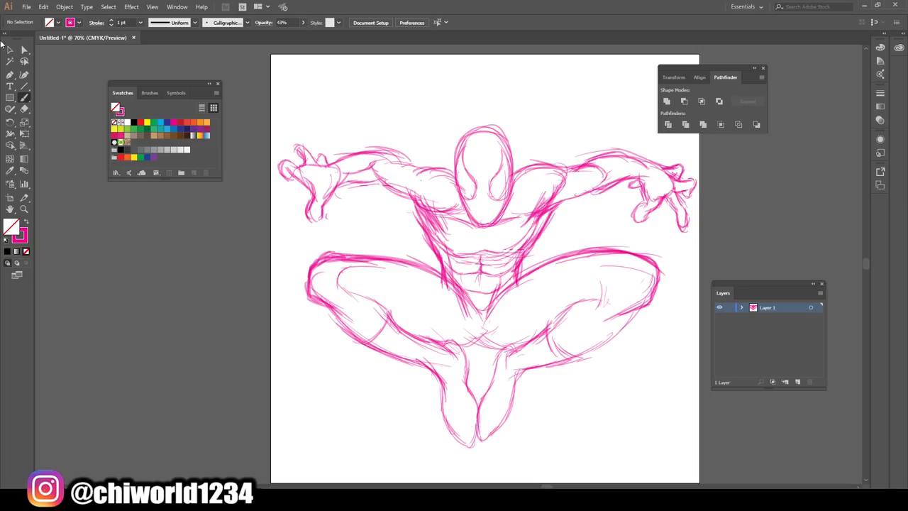
- Delete the stray centre crotch strokes between the legs
{"action": "key", "text": "v"}
{"action": "left_click_drag", "start_coordinate": [259, 435], "coordinate": [771, 292]}
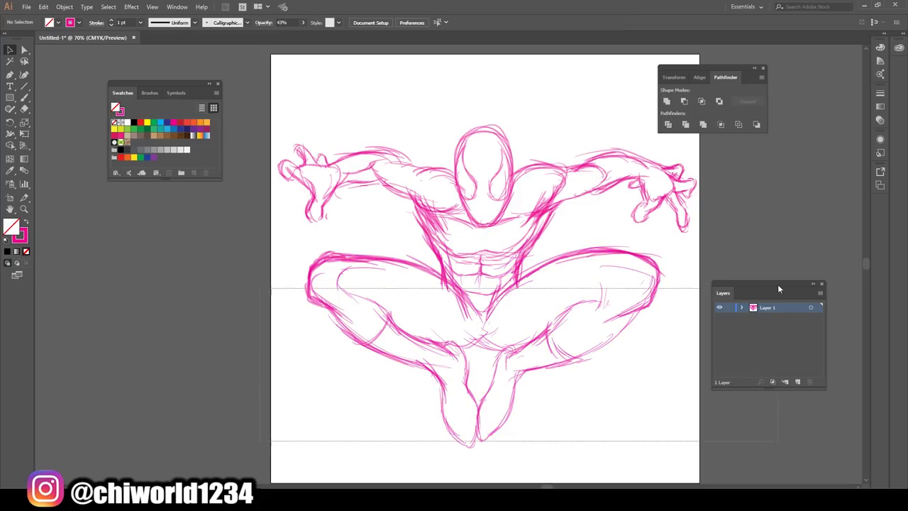
{"action": "left_click", "coordinate": [618, 264]}
{"action": "left_click", "coordinate": [400, 273]}
{"action": "left_click", "coordinate": [440, 370]}
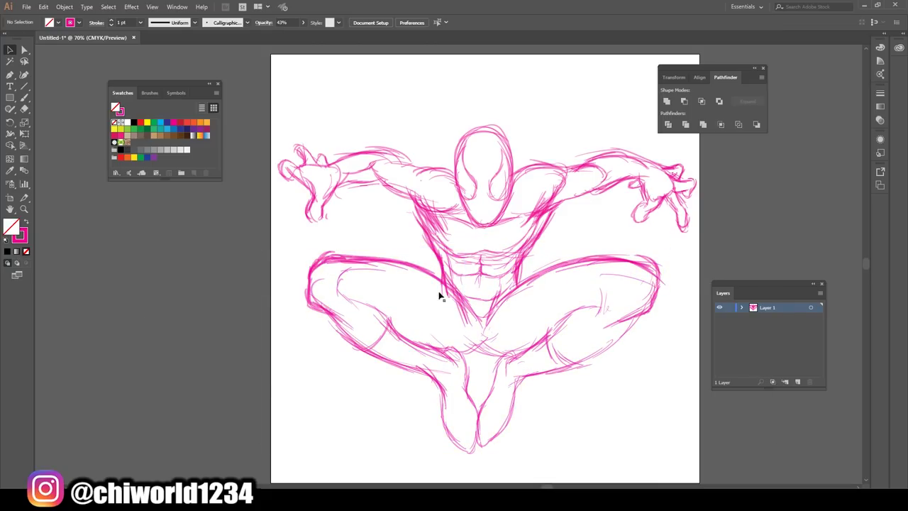
{"action": "left_click", "coordinate": [471, 298]}
{"action": "key", "text": "Delete"}
{"action": "key", "text": "b"}
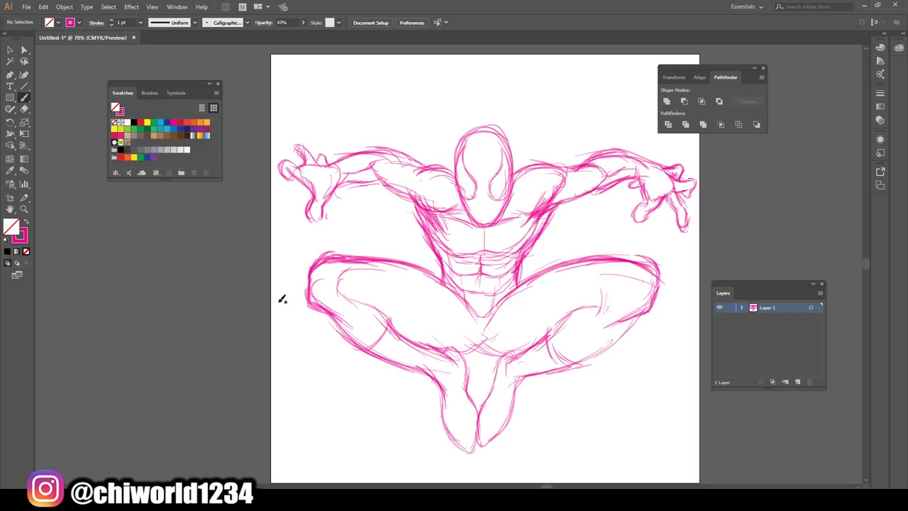
- Enlarge the head strokes by scaling from both top corners
{"action": "key", "text": "v"}
{"action": "left_click_drag", "start_coordinate": [444, 100], "coordinate": [511, 180]}
{"action": "left_click_drag", "start_coordinate": [572, 120], "coordinate": [574, 116]}
{"action": "left_click_drag", "start_coordinate": [430, 116], "coordinate": [422, 108]}
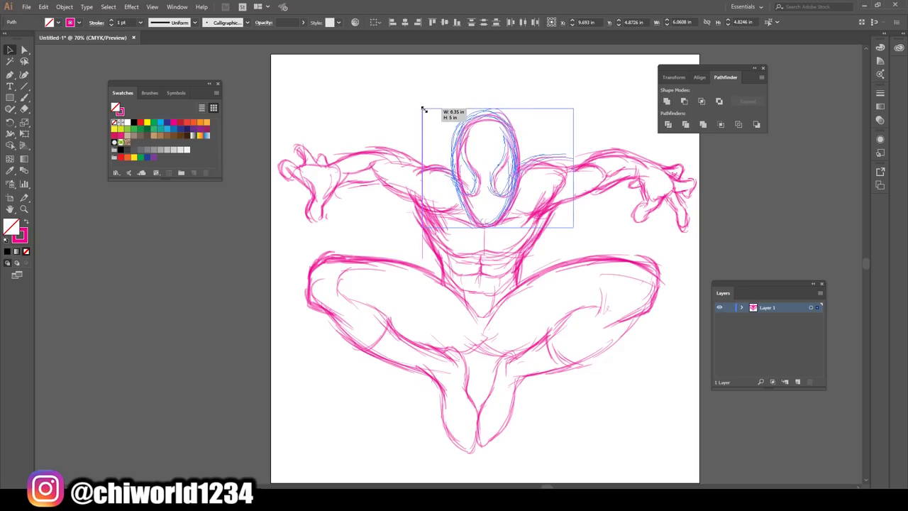
{"action": "left_click", "coordinate": [590, 228]}
{"action": "key", "text": "b"}
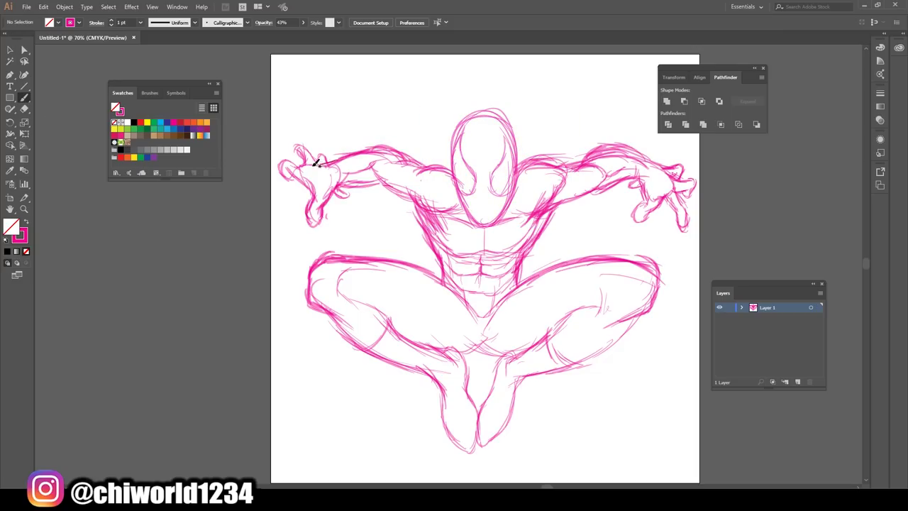
- Select all the sketch artwork and group it
{"action": "key", "text": "v"}
{"action": "key", "text": "ctrl+a"}
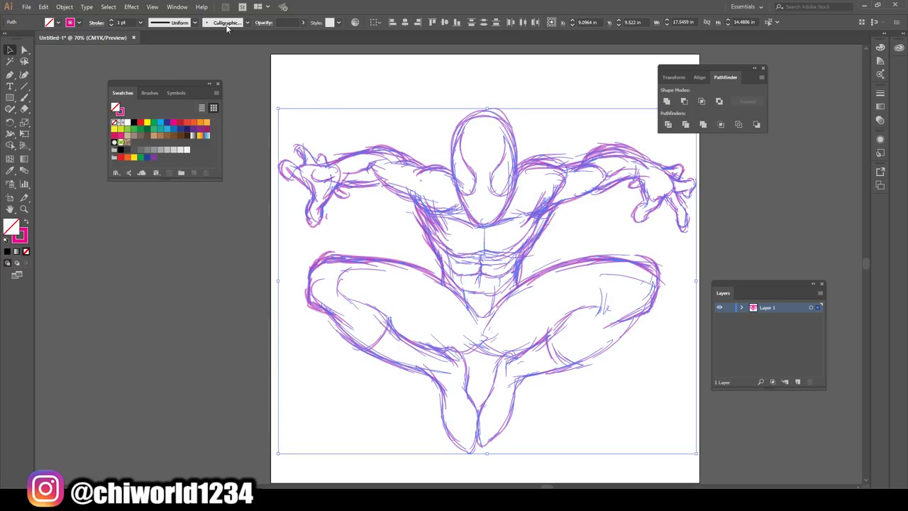
{"action": "key", "text": "ctrl+g"}
- Lower the sketch opacity from 43% to 32% and set black as the drawing colour
{"action": "left_click", "coordinate": [303, 22]}
{"action": "left_click_drag", "start_coordinate": [284, 35], "coordinate": [276, 35]}
{"action": "key", "text": "ctrl+shift+a"}
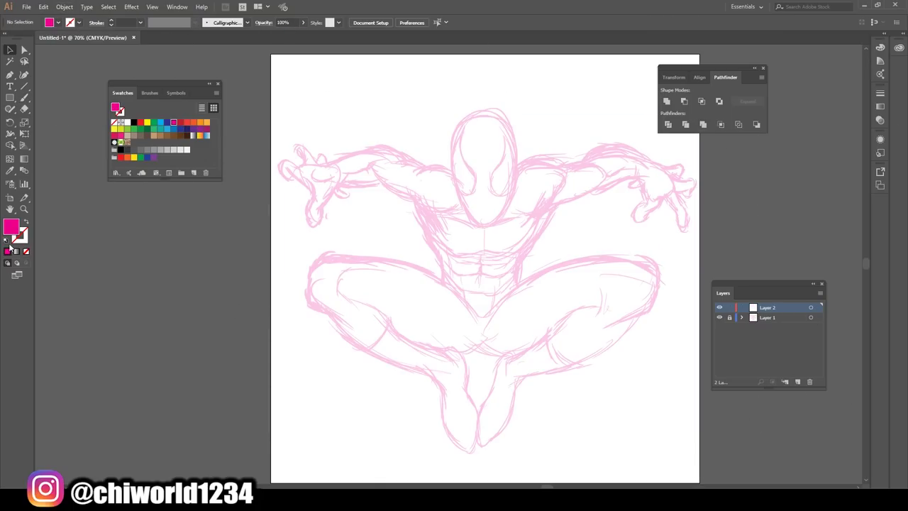
{"action": "left_click", "coordinate": [133, 122]}
{"action": "key", "text": "b"}
- Trace the head outline with a black stroke and no fill
{"action": "key", "text": "ctrl+plus"}
{"action": "key", "text": "ctrl+plus"}
{"action": "mouse_move", "coordinate": [499, 326]}
{"action": "left_mouse_down"}
{"action": "mouse_move", "coordinate": [474, 278]}
{"action": "mouse_move", "coordinate": [499, 328]}
{"action": "left_mouse_up"}
{"action": "key", "text": "shift+x"}
{"action": "key", "text": "ctrl+minus"}
{"action": "key", "text": "ctrl+minus"}
{"action": "key", "text": "ctrl+plus"}
{"action": "key", "text": "ctrl+plus"}
{"action": "key", "text": "ctrl+plus"}
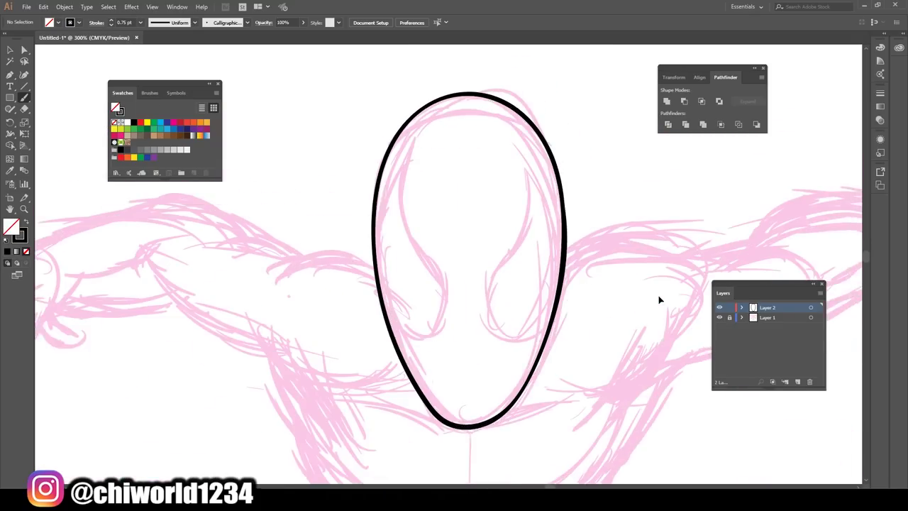
{"action": "key", "text": "ctrl+plus"}
- Draw the left and right teardrop eye outlines, redrawing them after an undo
{"action": "left_click_drag", "start_coordinate": [615, 242], "coordinate": [603, 355]}
{"action": "mouse_move", "coordinate": [349, 312]}
{"action": "left_mouse_down"}
{"action": "mouse_move", "coordinate": [439, 291]}
{"action": "mouse_move", "coordinate": [351, 340]}
{"action": "left_mouse_up"}
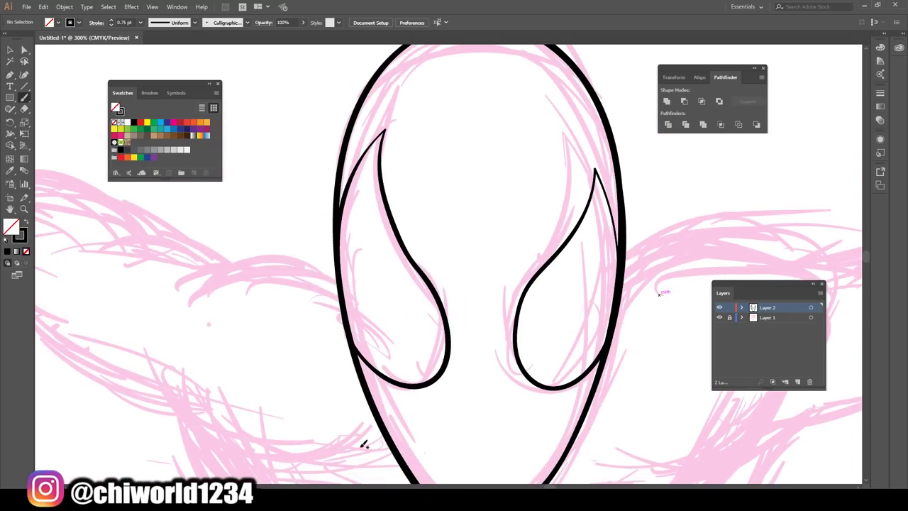
{"action": "key", "text": "ctrl+minus"}
{"action": "key", "text": "ctrl+plus"}
{"action": "key", "text": "v"}
{"action": "left_click", "coordinate": [567, 213]}
{"action": "left_click", "coordinate": [508, 197]}
{"action": "key", "text": "ctrl+minus"}
{"action": "key", "text": "ctrl+minus"}
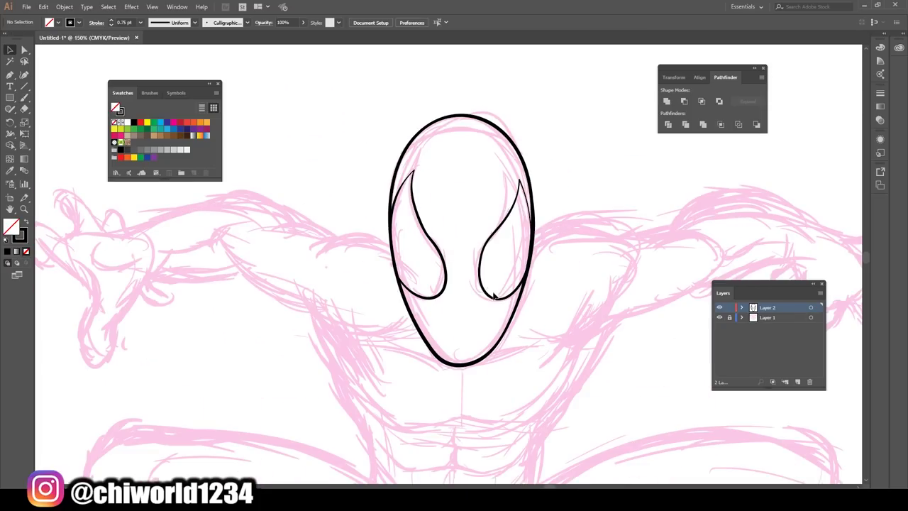
{"action": "key", "text": "ctrl+plus"}
{"action": "key", "text": "ctrl+z"}
{"action": "key", "text": "ctrl+z"}
{"action": "mouse_move", "coordinate": [378, 260]}
{"action": "left_mouse_down"}
{"action": "mouse_move", "coordinate": [430, 211]}
{"action": "mouse_move", "coordinate": [389, 136]}
{"action": "left_mouse_up"}
{"action": "left_click_drag", "start_coordinate": [525, 205], "coordinate": [551, 142]}
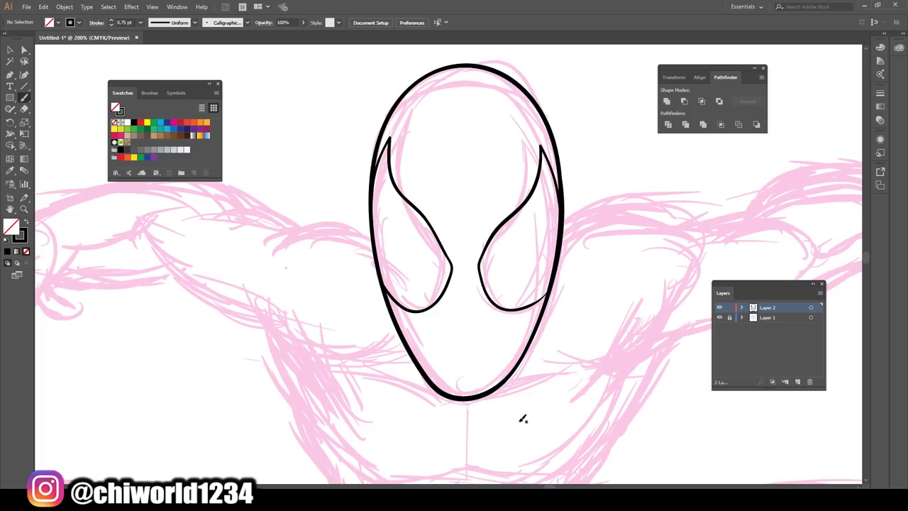
- Add inner eye outlines, thicken the bottom rims and fill both double outlines solid black
{"action": "key", "text": "ctrl+plus"}
{"action": "scroll", "coordinate": [471, 339], "scroll_direction": "up", "scroll_amount": 1}
{"action": "left_click_drag", "start_coordinate": [345, 369], "coordinate": [397, 345]}
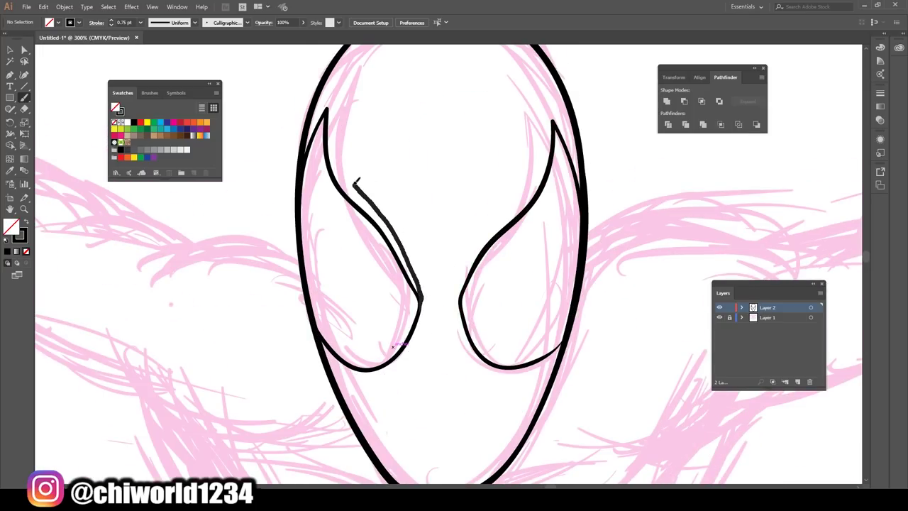
{"action": "mouse_move", "coordinate": [423, 301]}
{"action": "left_mouse_down"}
{"action": "mouse_move", "coordinate": [332, 87]}
{"action": "mouse_move", "coordinate": [322, 344]}
{"action": "left_mouse_up"}
{"action": "mouse_move", "coordinate": [568, 337]}
{"action": "left_mouse_down"}
{"action": "mouse_move", "coordinate": [485, 242]}
{"action": "mouse_move", "coordinate": [552, 122]}
{"action": "left_mouse_up"}
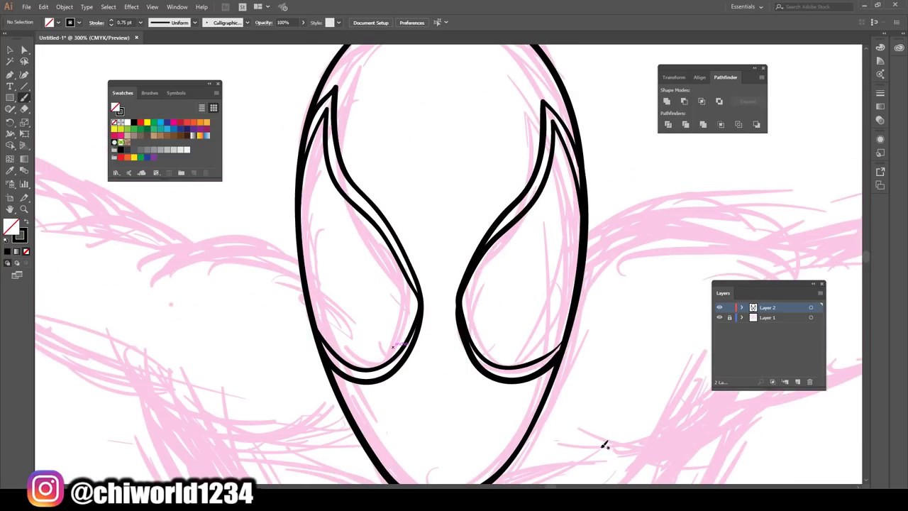
{"action": "scroll", "coordinate": [604, 440], "scroll_direction": "up", "scroll_amount": 1}
{"action": "left_click_drag", "start_coordinate": [295, 333], "coordinate": [540, 366]}
{"action": "scroll", "coordinate": [479, 381], "scroll_direction": "up", "scroll_amount": 1}
{"action": "left_click_drag", "start_coordinate": [454, 287], "coordinate": [532, 142]}
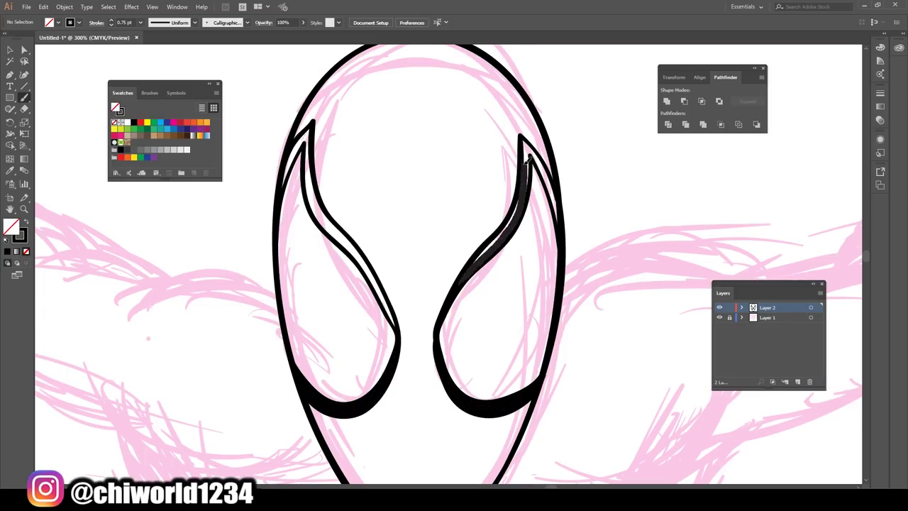
{"action": "left_click_drag", "start_coordinate": [374, 264], "coordinate": [312, 128]}
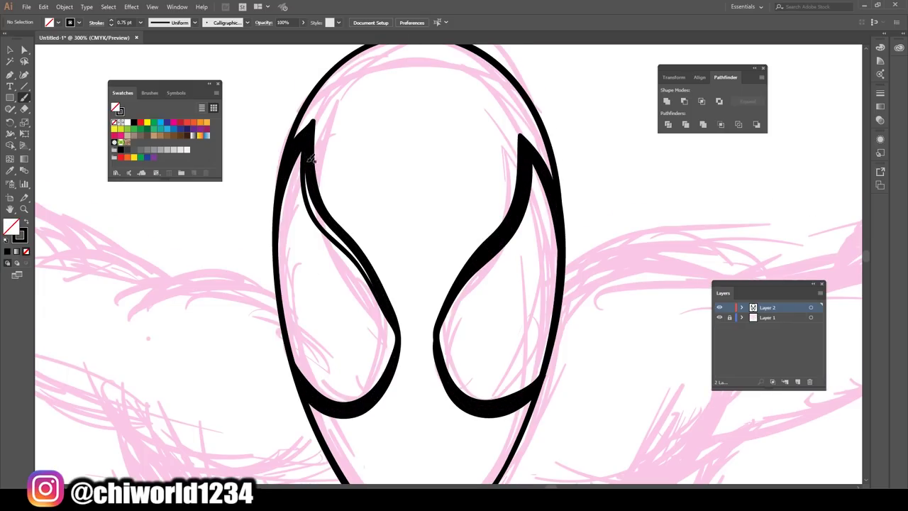
{"action": "key", "text": "ctrl+minus"}
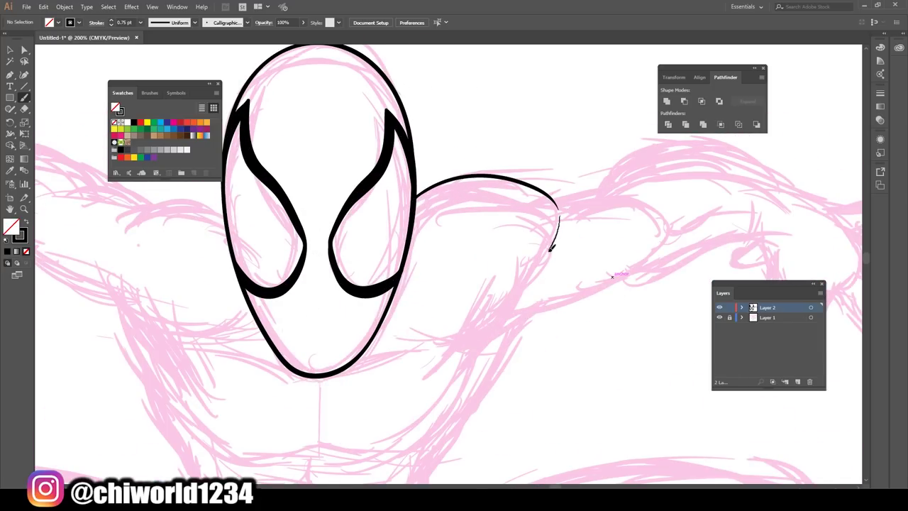
- Ink the right and left shoulder curves beside the head
{"action": "left_click_drag", "start_coordinate": [419, 197], "coordinate": [444, 374]}
{"action": "key", "text": "ctrl+minus"}
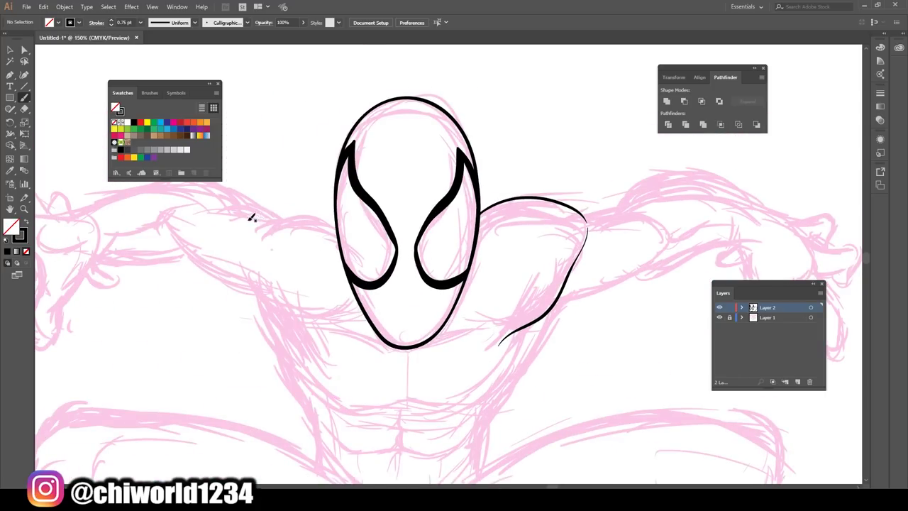
{"action": "left_click_drag", "start_coordinate": [252, 218], "coordinate": [337, 230]}
{"action": "key", "text": "ctrl+minus"}
{"action": "key", "text": "v"}
{"action": "left_click", "coordinate": [618, 203]}
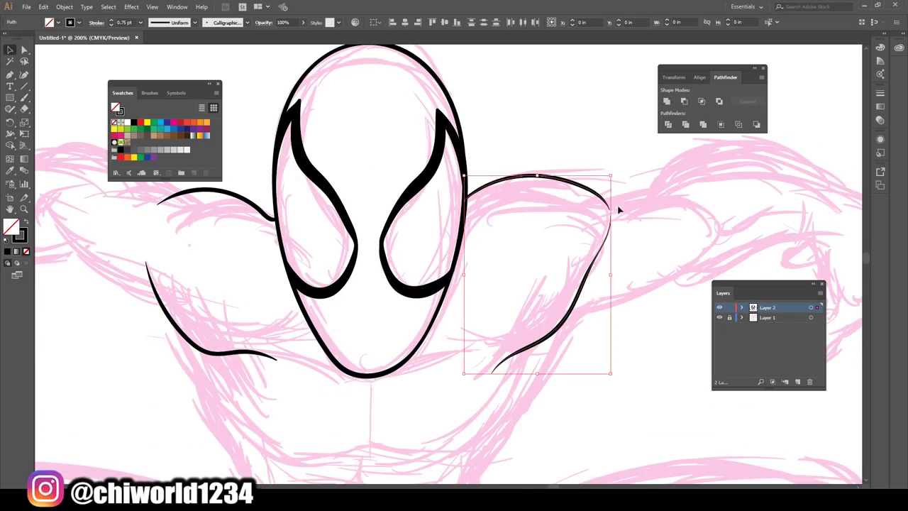
- Draw the right and left sides of the torso with the Paintbrush
{"action": "key", "text": "ctrl+shift+a"}
{"action": "key", "text": "ctrl+minus"}
{"action": "key", "text": "ctrl+plus"}
{"action": "key", "text": "ctrl+plus"}
{"action": "key", "text": "ctrl+plus"}
{"action": "key", "text": "b"}
{"action": "left_click_drag", "start_coordinate": [569, 223], "coordinate": [464, 443]}
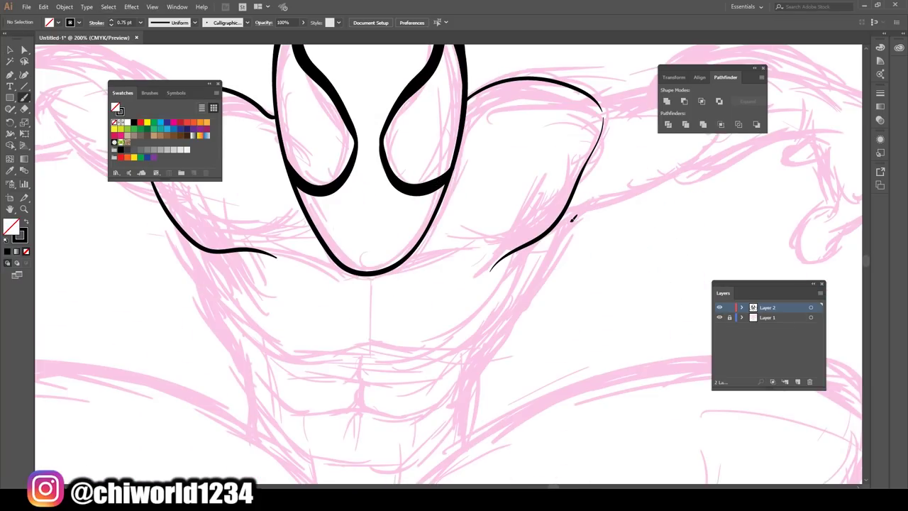
{"action": "mouse_move", "coordinate": [252, 437]}
{"action": "left_mouse_down"}
{"action": "mouse_move", "coordinate": [252, 384]}
{"action": "mouse_move", "coordinate": [165, 202]}
{"action": "mouse_move", "coordinate": [481, 184]}
{"action": "left_mouse_up"}
{"action": "key", "text": "ctrl+minus"}
{"action": "key", "text": "ctrl+minus"}
{"action": "key", "text": "ctrl+plus"}
- Draw the V-shaped torso base and a bold outline along the right thigh's top and outer side
{"action": "key", "text": "ctrl+plus"}
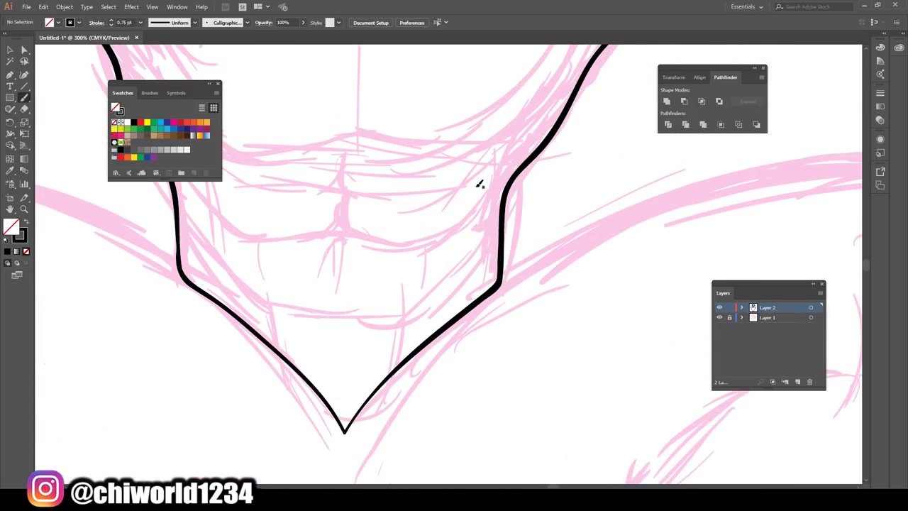
{"action": "key", "text": "ctrl+minus"}
{"action": "left_click_drag", "start_coordinate": [464, 274], "coordinate": [631, 224]}
{"action": "key", "text": "ctrl+plus"}
{"action": "key", "text": "ctrl+plus"}
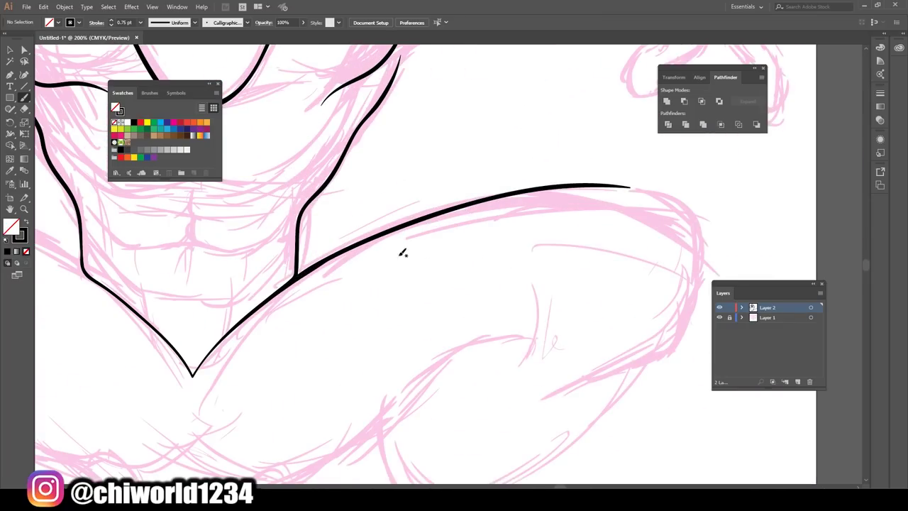
{"action": "left_click_drag", "start_coordinate": [702, 204], "coordinate": [548, 399]}
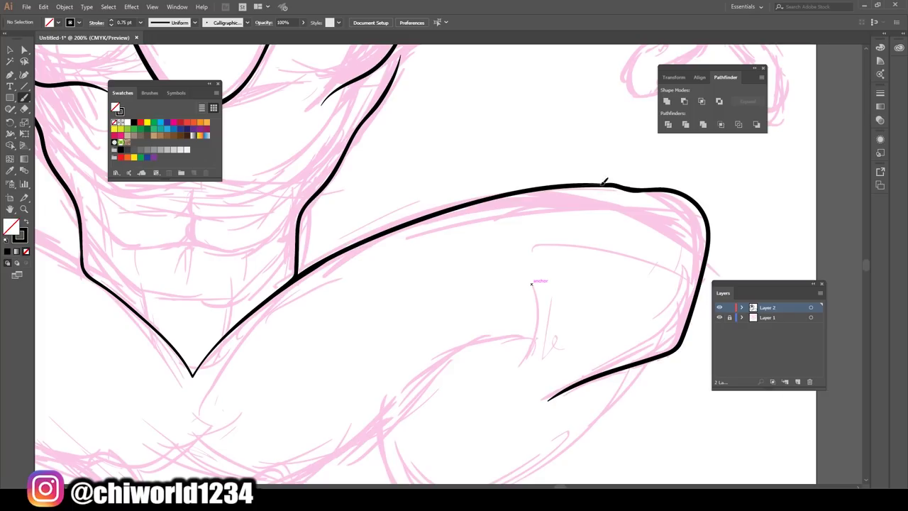
{"action": "left_click_drag", "start_coordinate": [604, 182], "coordinate": [686, 237]}
{"action": "scroll", "coordinate": [458, 353], "scroll_direction": "left", "scroll_amount": 10}
- Outline the top of the left thigh, the right thigh's inner curve and the lower line to the knee
{"action": "mouse_move", "coordinate": [255, 389]}
{"action": "left_mouse_down"}
{"action": "mouse_move", "coordinate": [189, 327]}
{"action": "mouse_move", "coordinate": [271, 197]}
{"action": "mouse_move", "coordinate": [561, 266]}
{"action": "left_mouse_up"}
{"action": "scroll", "coordinate": [458, 283], "scroll_direction": "right", "scroll_amount": 5}
{"action": "key", "text": "ctrl+minus"}
{"action": "scroll", "coordinate": [612, 358], "scroll_direction": "down", "scroll_amount": 3}
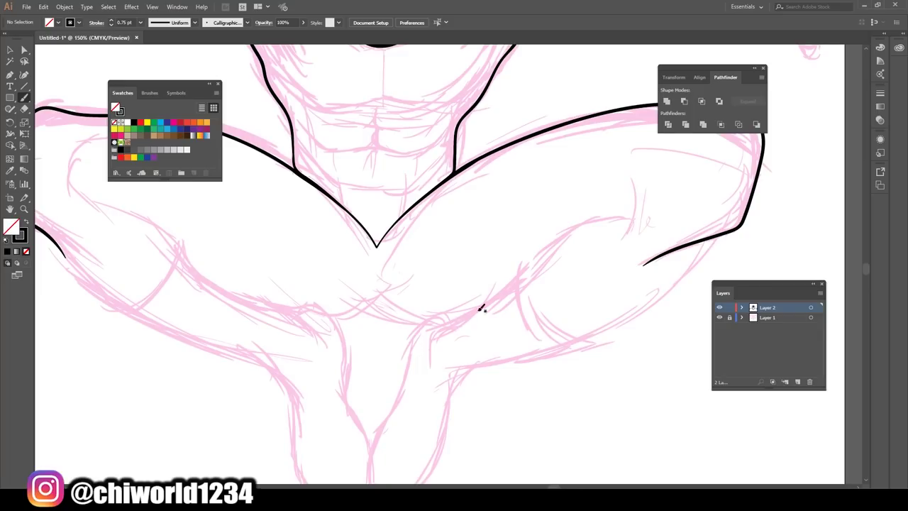
{"action": "mouse_move", "coordinate": [444, 327]}
{"action": "left_mouse_down"}
{"action": "mouse_move", "coordinate": [531, 264]}
{"action": "mouse_move", "coordinate": [633, 217]}
{"action": "left_mouse_up"}
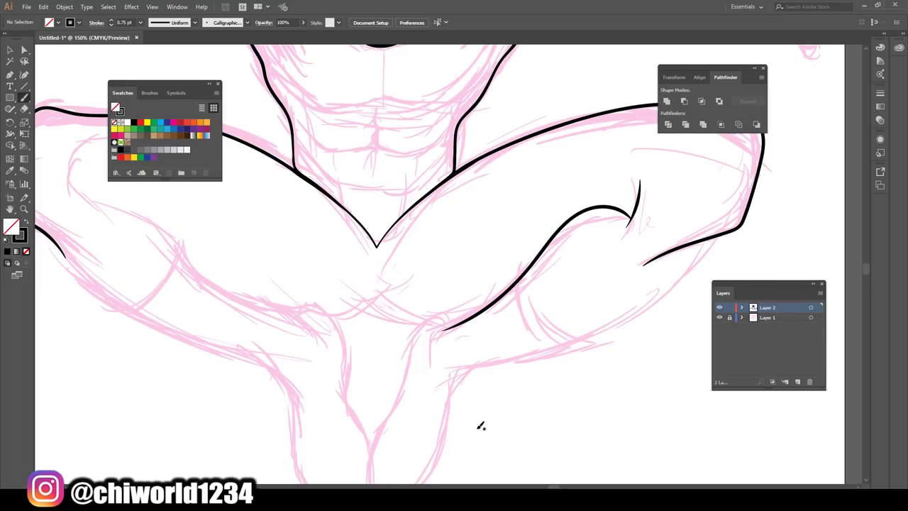
{"action": "mouse_move", "coordinate": [452, 420]}
{"action": "left_mouse_down"}
{"action": "mouse_move", "coordinate": [542, 342]}
{"action": "mouse_move", "coordinate": [738, 227]}
{"action": "left_mouse_up"}
- Add a thin knee line and two contour strokes on the left thigh
{"action": "key", "text": "ctrl+minus"}
{"action": "key", "text": "ctrl+plus"}
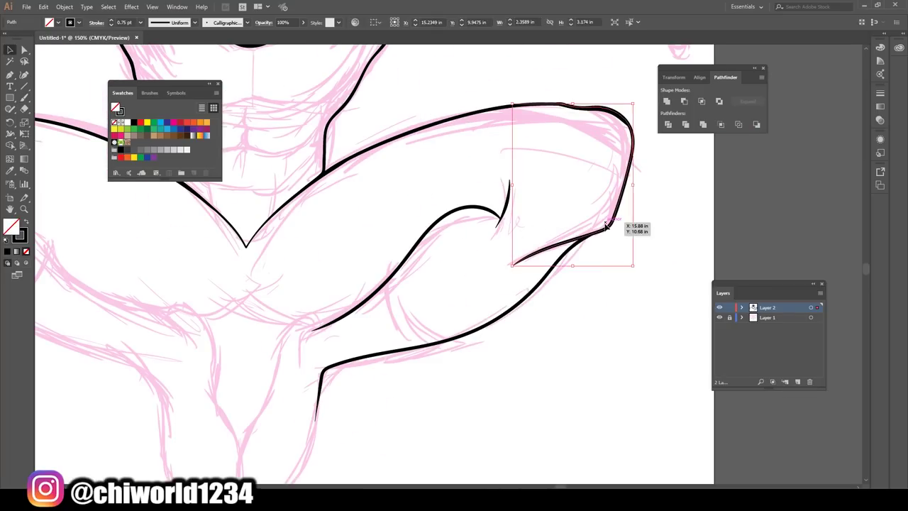
{"action": "key", "text": "ctrl+0"}
{"action": "key", "text": "ctrl+plus"}
{"action": "key", "text": "ctrl+plus"}
{"action": "key", "text": "ctrl+plus"}
{"action": "mouse_move", "coordinate": [407, 358]}
{"action": "left_mouse_down"}
{"action": "mouse_move", "coordinate": [525, 275]}
{"action": "mouse_move", "coordinate": [404, 215]}
{"action": "left_mouse_up"}
{"action": "scroll", "coordinate": [333, 263], "scroll_direction": "up", "scroll_amount": 2}
{"action": "key", "text": "ctrl+minus"}
{"action": "key", "text": "ctrl+minus"}
{"action": "key", "text": "ctrl+plus"}
{"action": "key", "text": "ctrl+plus"}
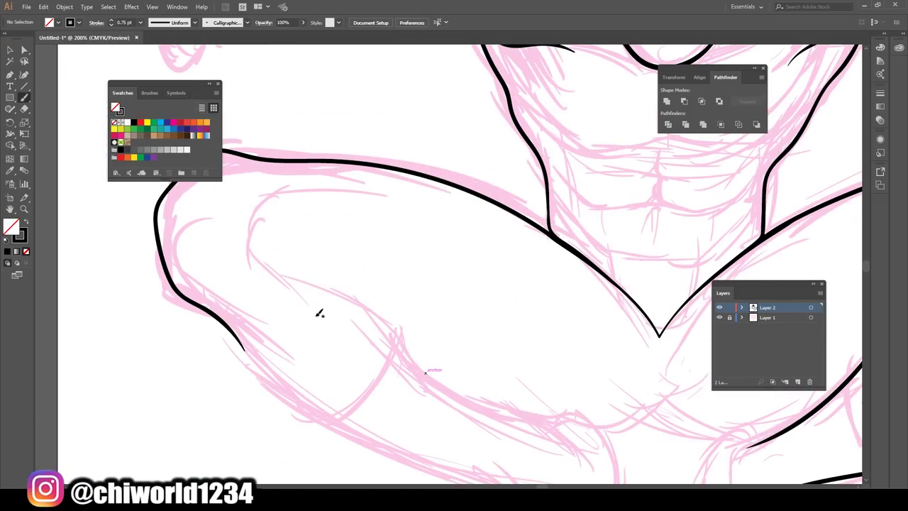
{"action": "left_click_drag", "start_coordinate": [319, 310], "coordinate": [243, 172]}
{"action": "scroll", "coordinate": [313, 283], "scroll_direction": "down", "scroll_amount": 2}
{"action": "left_click_drag", "start_coordinate": [213, 240], "coordinate": [521, 419]}
- Redraw the left inner-thigh curve, undoing the first stroke
{"action": "key", "text": "ctrl+minus"}
{"action": "key", "text": "ctrl+minus"}
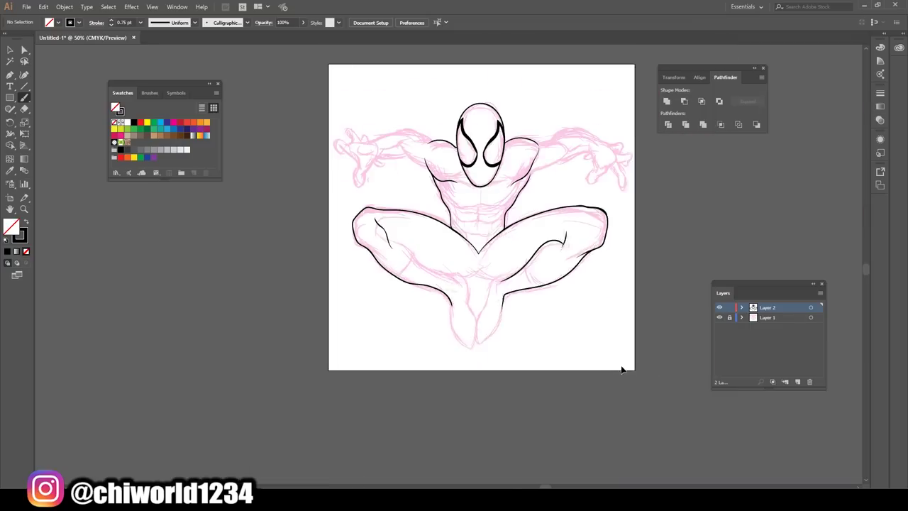
{"action": "key", "text": "ctrl+plus"}
{"action": "key", "text": "ctrl+plus"}
{"action": "left_click_drag", "start_coordinate": [282, 153], "coordinate": [488, 310]}
{"action": "key", "text": "ctrl+minus"}
{"action": "key", "text": "ctrl+minus"}
{"action": "key", "text": "ctrl+plus"}
{"action": "key", "text": "ctrl+plus"}
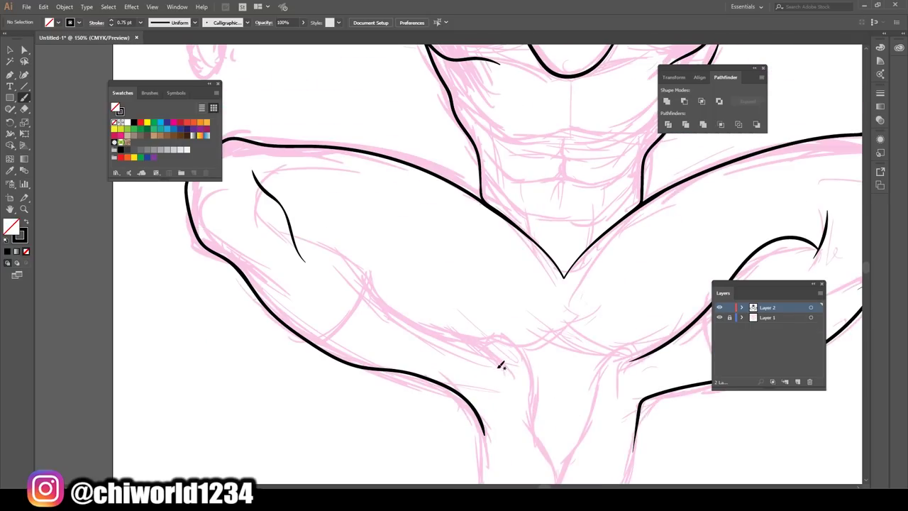
{"action": "key", "text": "ctrl+z"}
{"action": "left_click_drag", "start_coordinate": [501, 380], "coordinate": [284, 211]}
{"action": "scroll", "coordinate": [307, 273], "scroll_direction": "up", "scroll_amount": 1}
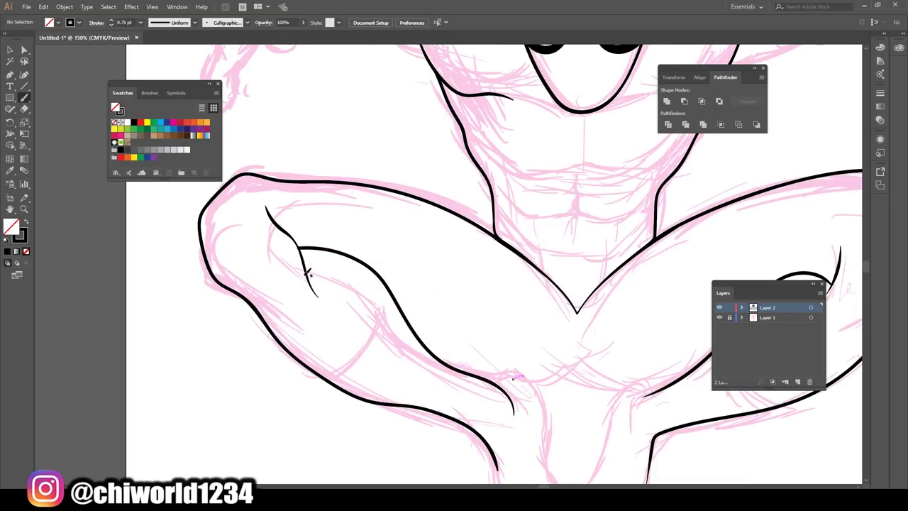
- Ink the left and right inner thigh lines, including the hip hook
{"action": "key", "text": "ctrl+minus"}
{"action": "key", "text": "ctrl+minus"}
{"action": "key", "text": "ctrl+plus"}
{"action": "key", "text": "ctrl+plus"}
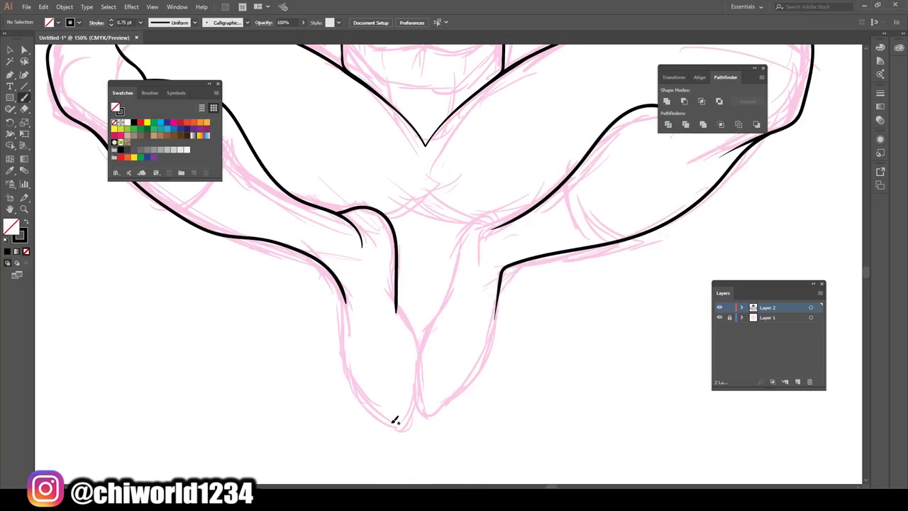
{"action": "scroll", "coordinate": [396, 420], "scroll_direction": "down", "scroll_amount": 1}
{"action": "left_click_drag", "start_coordinate": [341, 186], "coordinate": [440, 475]}
{"action": "key", "text": "ctrl+plus"}
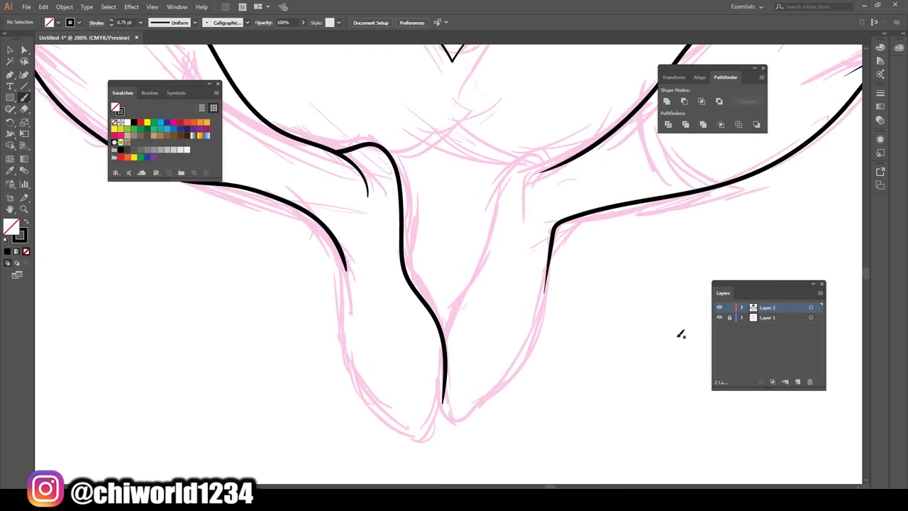
{"action": "key", "text": "ctrl+plus"}
{"action": "mouse_move", "coordinate": [360, 382]}
{"action": "left_mouse_down"}
{"action": "mouse_move", "coordinate": [527, 138]}
{"action": "mouse_move", "coordinate": [482, 211]}
{"action": "mouse_move", "coordinate": [401, 394]}
{"action": "left_mouse_up"}
{"action": "key", "text": "ctrl+minus"}
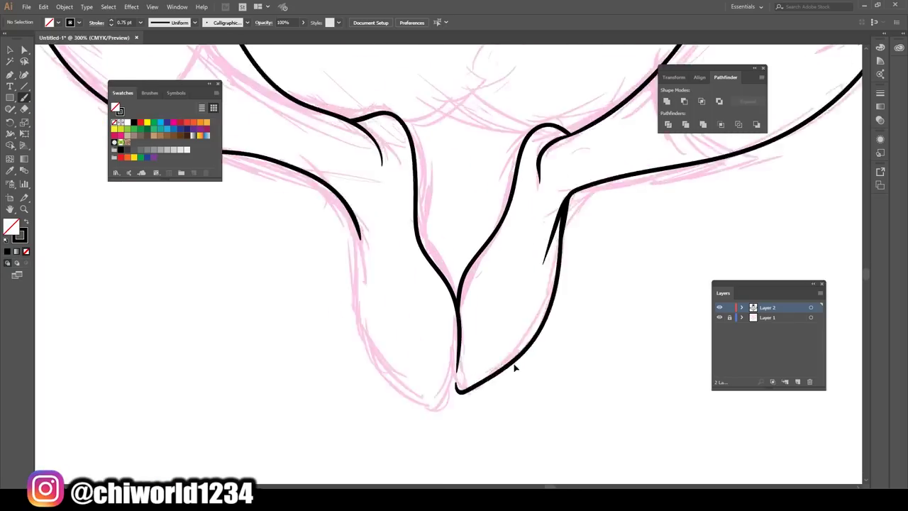
{"action": "key", "text": "ctrl+plus"}
{"action": "left_click_drag", "start_coordinate": [291, 135], "coordinate": [450, 424]}
- Draw the arc between the thighs and the curved right arm outline
{"action": "key", "text": "ctrl+0"}
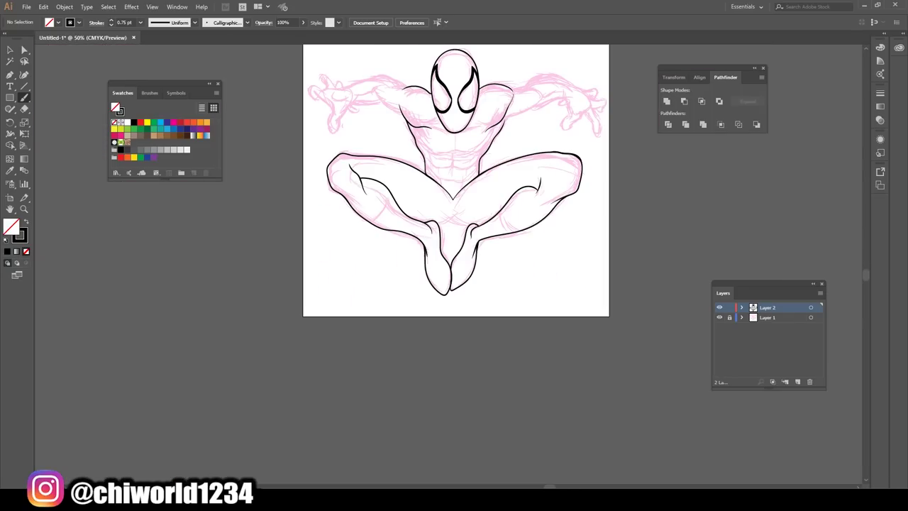
{"action": "key", "text": "ctrl+plus"}
{"action": "key", "text": "ctrl+plus"}
{"action": "key", "text": "ctrl+plus"}
{"action": "left_click_drag", "start_coordinate": [399, 347], "coordinate": [564, 349]}
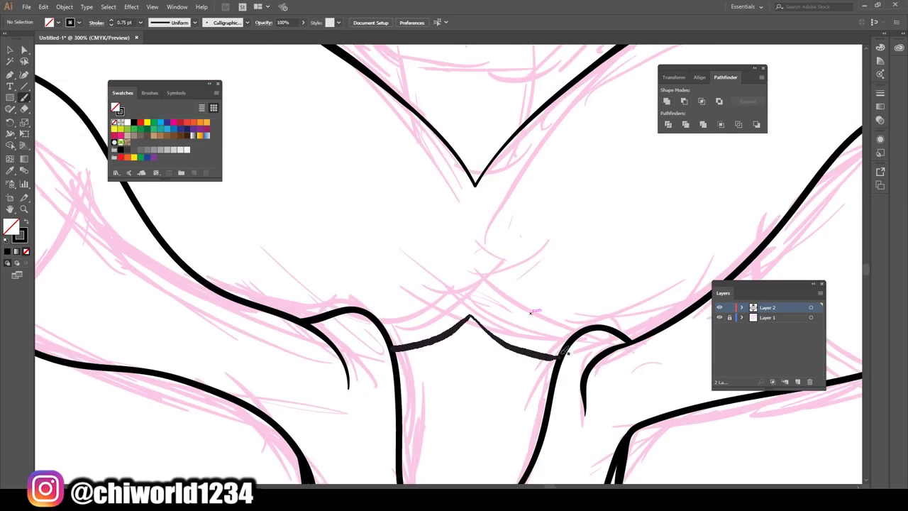
{"action": "key", "text": "ctrl+0"}
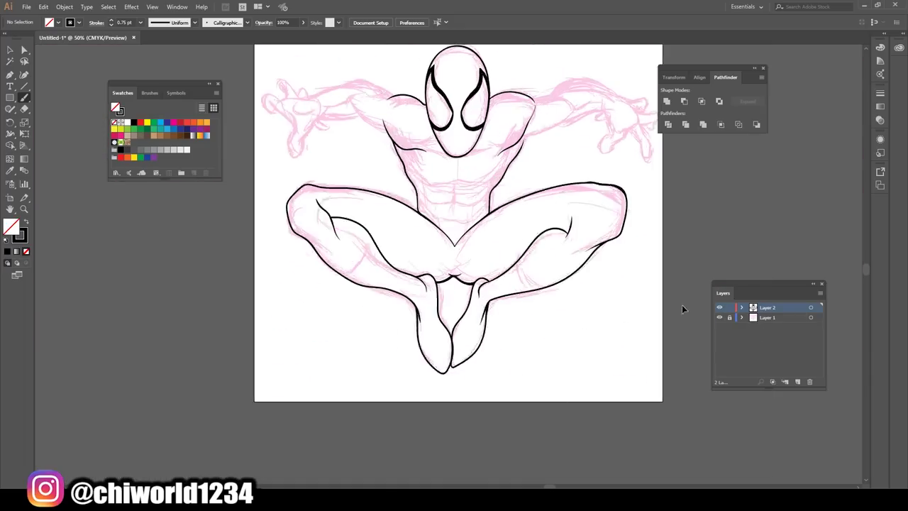
{"action": "key", "text": "ctrl+plus"}
{"action": "key", "text": "ctrl+plus"}
{"action": "left_click_drag", "start_coordinate": [454, 277], "coordinate": [512, 227]}
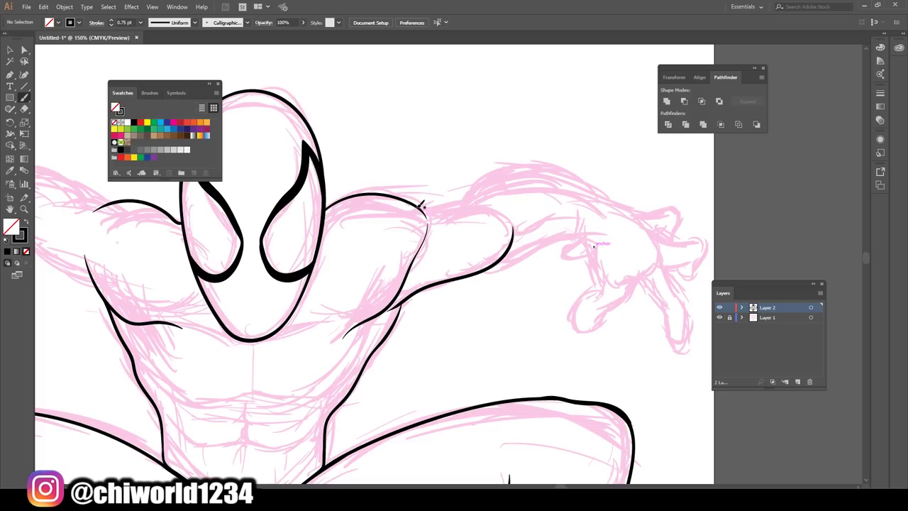
- Ink the lower and upper edges of the forearm
{"action": "scroll", "coordinate": [621, 193], "scroll_direction": "up", "scroll_amount": 2}
{"action": "left_click_drag", "start_coordinate": [354, 367], "coordinate": [628, 296]}
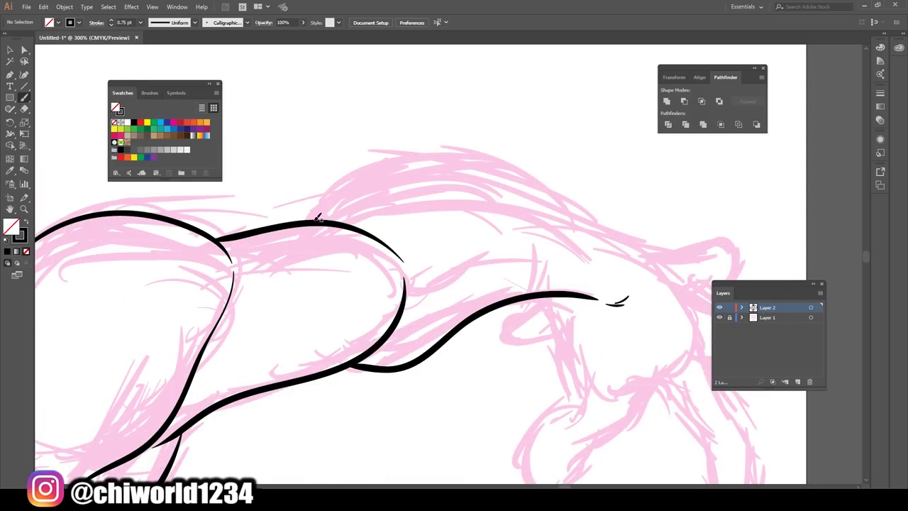
{"action": "left_click_drag", "start_coordinate": [305, 222], "coordinate": [625, 236]}
{"action": "scroll", "coordinate": [624, 237], "scroll_direction": "down", "scroll_amount": 2}
{"action": "scroll", "coordinate": [543, 345], "scroll_direction": "down", "scroll_amount": 2}
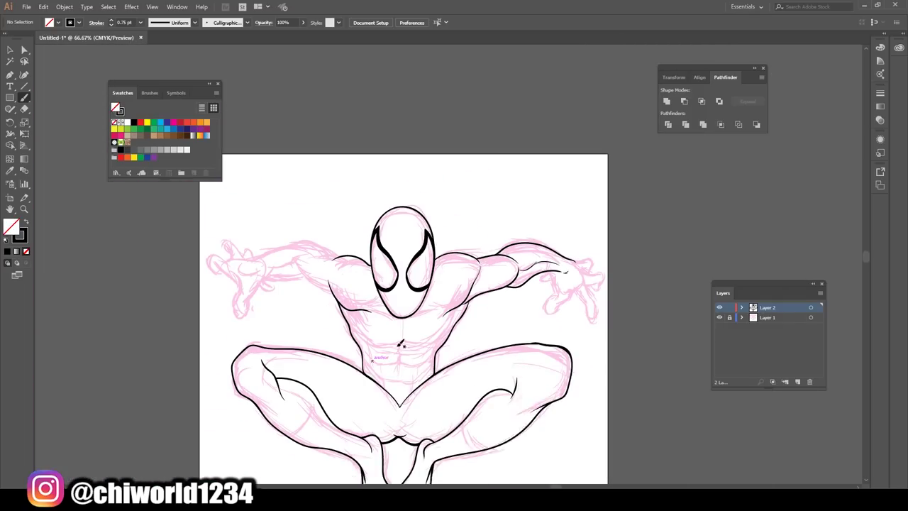
- Toggle the pink sketch to check linework, then outline the upper arm with three strokes
{"action": "left_click", "coordinate": [719, 317]}
{"action": "left_click", "coordinate": [720, 317]}
{"action": "scroll", "coordinate": [511, 345], "scroll_direction": "up", "scroll_amount": 3}
{"action": "scroll", "coordinate": [511, 345], "scroll_direction": "up", "scroll_amount": 1}
{"action": "mouse_move", "coordinate": [499, 323]}
{"action": "left_mouse_down"}
{"action": "mouse_move", "coordinate": [448, 291]}
{"action": "mouse_move", "coordinate": [377, 213]}
{"action": "left_mouse_up"}
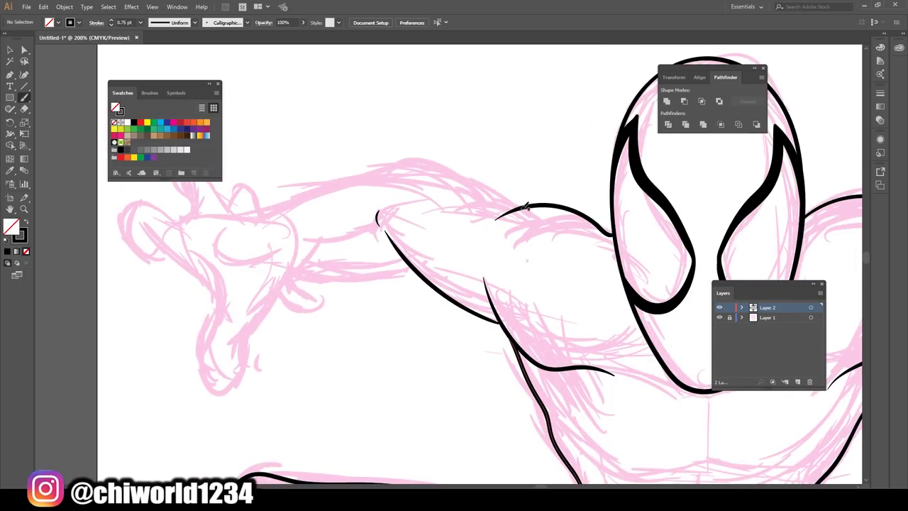
{"action": "mouse_move", "coordinate": [520, 207]}
{"action": "left_mouse_down"}
{"action": "mouse_move", "coordinate": [413, 183]}
{"action": "mouse_move", "coordinate": [264, 213]}
{"action": "left_mouse_up"}
{"action": "left_click_drag", "start_coordinate": [422, 279], "coordinate": [292, 264]}
- Review the arm lines by toggling the pink sketch layer, leaving it hidden
{"action": "scroll", "coordinate": [355, 269], "scroll_direction": "down", "scroll_amount": 3}
{"action": "left_click", "coordinate": [720, 317]}
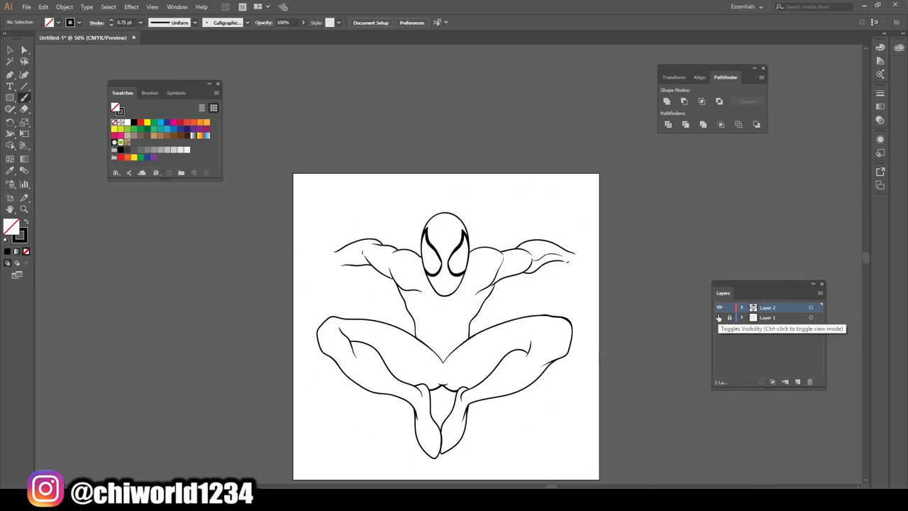
{"action": "left_click", "coordinate": [720, 318]}
{"action": "scroll", "coordinate": [520, 332], "scroll_direction": "up", "scroll_amount": 2}
{"action": "scroll", "coordinate": [520, 332], "scroll_direction": "up", "scroll_amount": 1}
{"action": "scroll", "coordinate": [557, 349], "scroll_direction": "down", "scroll_amount": 1}
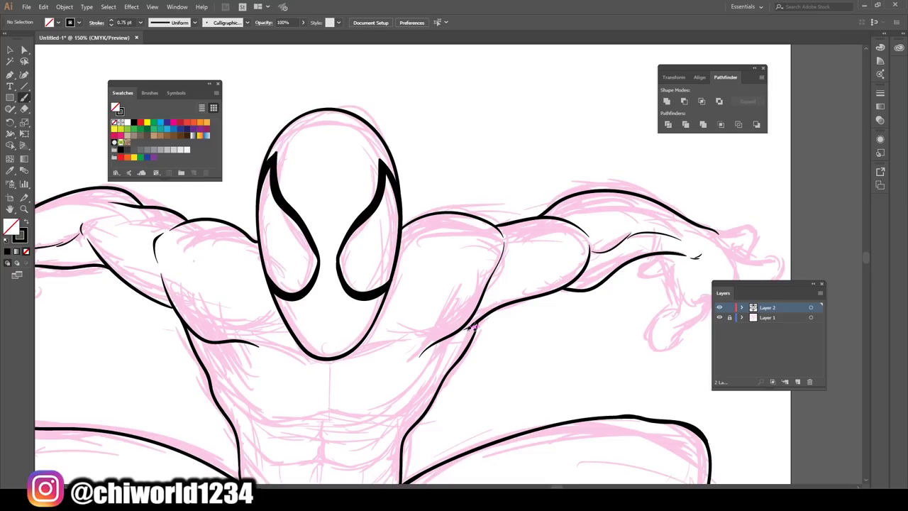
{"action": "scroll", "coordinate": [469, 328], "scroll_direction": "down", "scroll_amount": 3}
{"action": "left_click", "coordinate": [720, 317]}
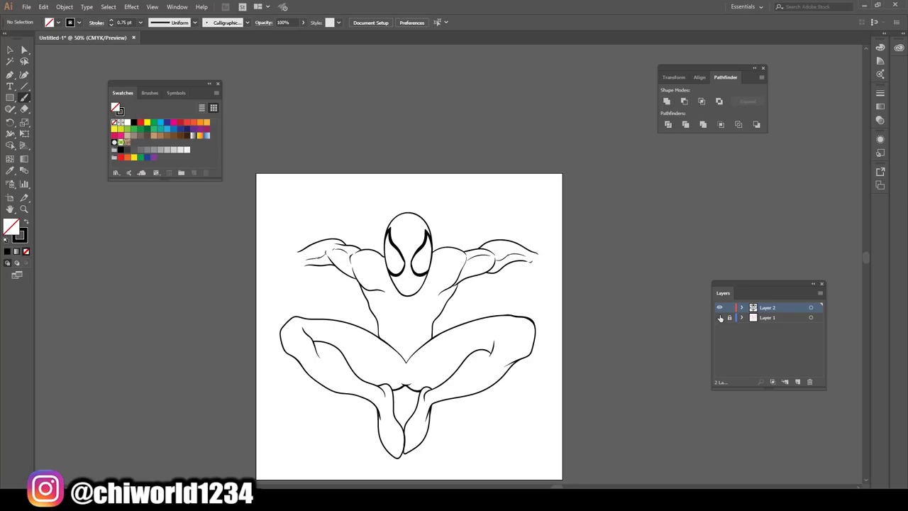
- Draw a lower chest line and a curved chest contour toward the shoulder
{"action": "key", "text": "ctrl+plus"}
{"action": "key", "text": "ctrl+plus"}
{"action": "left_click_drag", "start_coordinate": [415, 376], "coordinate": [324, 374]}
{"action": "left_click_drag", "start_coordinate": [316, 374], "coordinate": [259, 298]}
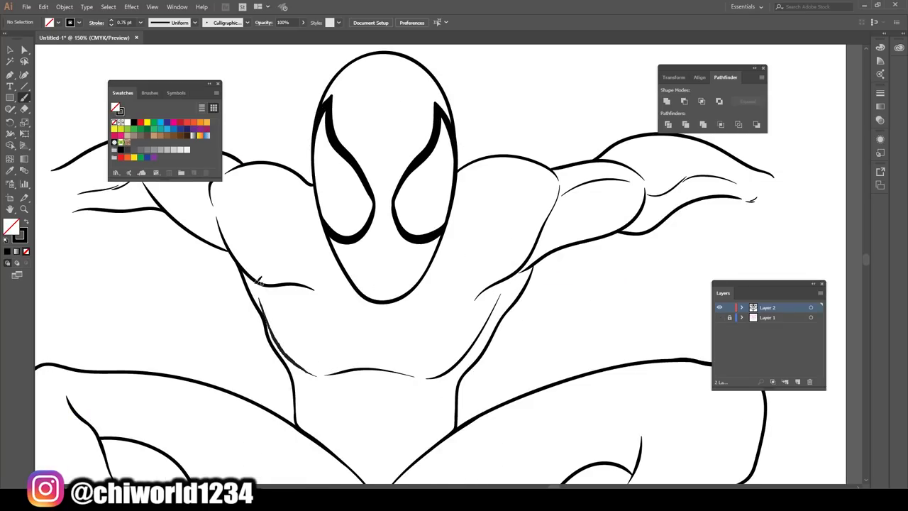
{"action": "key", "text": "ctrl+minus"}
{"action": "key", "text": "ctrl+plus"}
{"action": "key", "text": "ctrl+plus"}
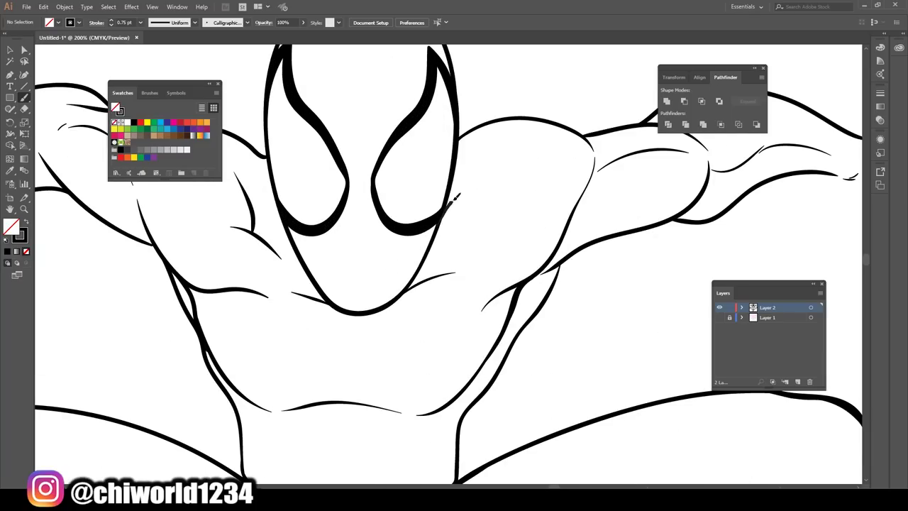
- Add a shoulder muscle stroke and make the pink sketch layer visible again
{"action": "left_click_drag", "start_coordinate": [449, 207], "coordinate": [487, 177]}
{"action": "key", "text": "ctrl+minus"}
{"action": "key", "text": "ctrl+minus"}
{"action": "key", "text": "ctrl+minus"}
{"action": "key", "text": "ctrl+plus"}
{"action": "key", "text": "ctrl+plus"}
{"action": "key", "text": "ctrl+plus"}
{"action": "key", "text": "ctrl+minus"}
{"action": "key", "text": "ctrl+minus"}
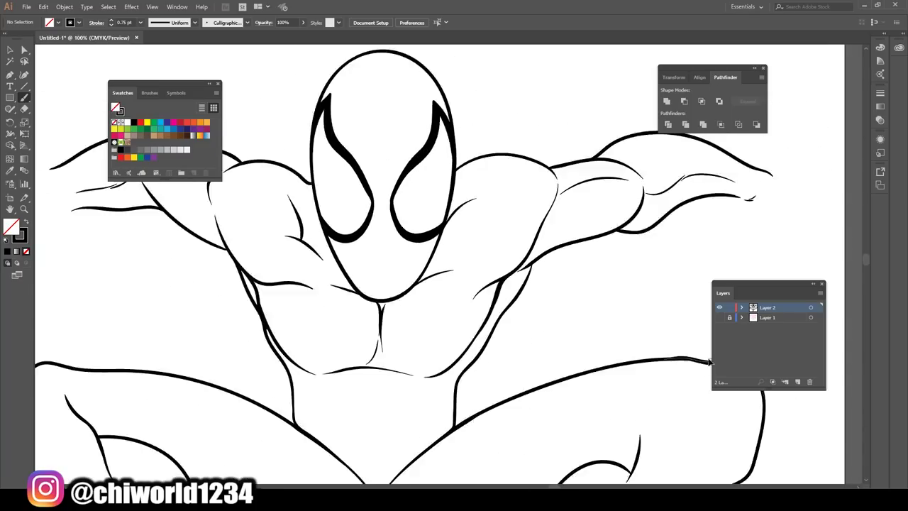
{"action": "left_click", "coordinate": [720, 317]}
{"action": "key", "text": "ctrl+plus"}
{"action": "key", "text": "ctrl+plus"}
{"action": "key", "text": "ctrl+plus"}
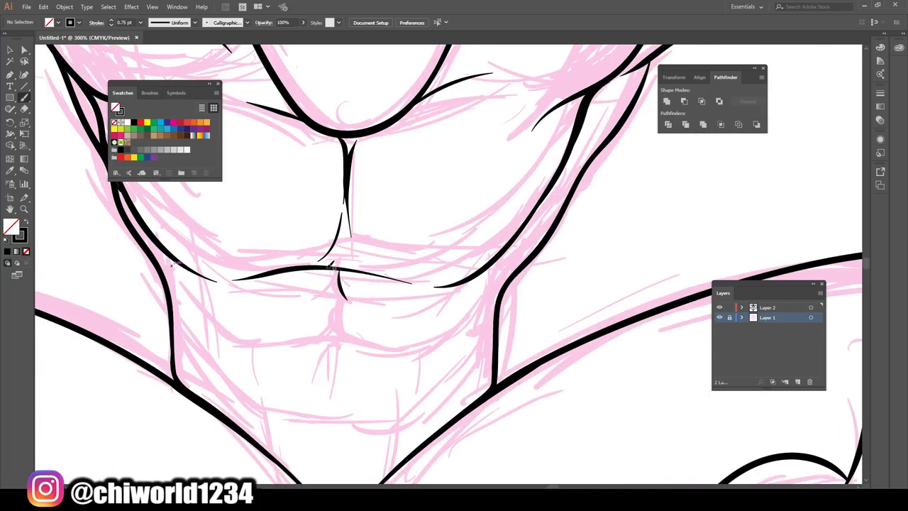
- Draw the curved line below the chest, extended to the centre line
{"action": "left_click_drag", "start_coordinate": [353, 297], "coordinate": [471, 298]}
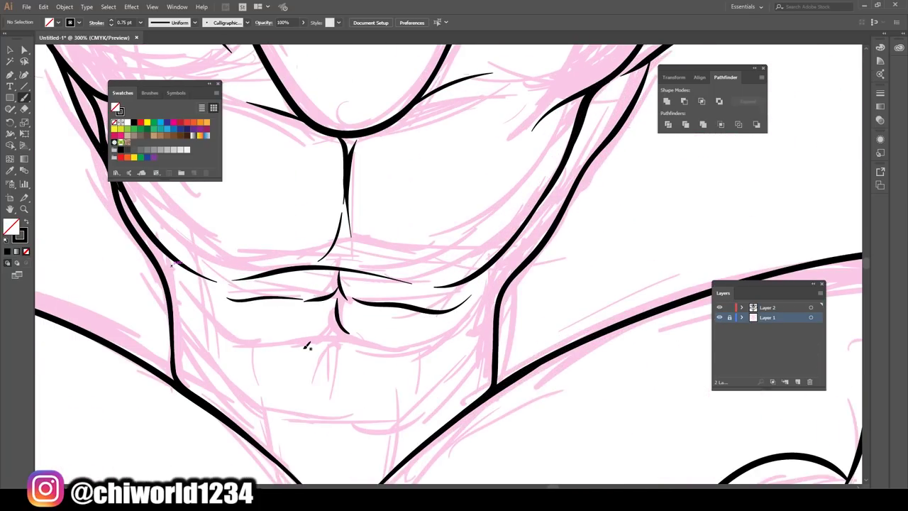
{"action": "left_click_drag", "start_coordinate": [378, 334], "coordinate": [337, 284]}
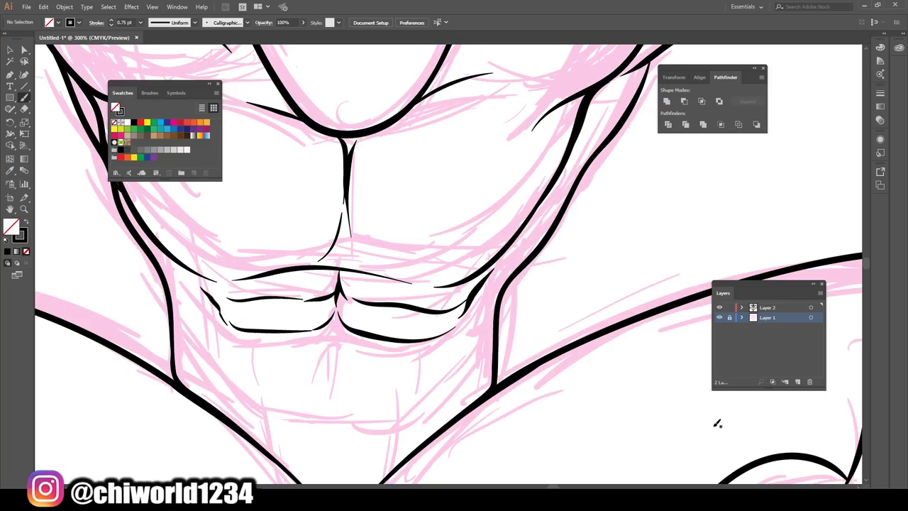
{"action": "key", "text": "ctrl+minus"}
{"action": "key", "text": "ctrl+minus"}
{"action": "key", "text": "ctrl+plus"}
{"action": "key", "text": "ctrl+plus"}
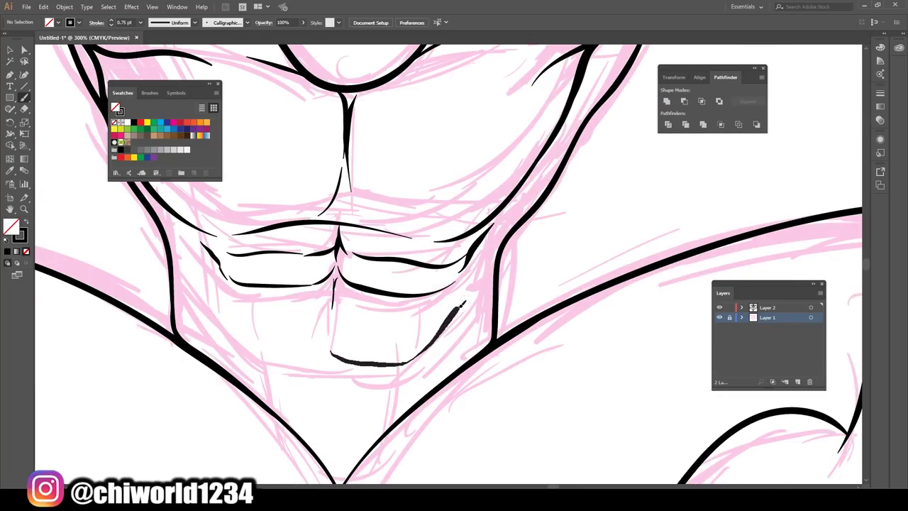
- Outline the lower ab block and side curve, remove stray marks, and add rib strokes on both sides
{"action": "left_click_drag", "start_coordinate": [465, 302], "coordinate": [454, 292]}
{"action": "mouse_move", "coordinate": [330, 353]}
{"action": "left_mouse_down"}
{"action": "mouse_move", "coordinate": [225, 292]}
{"action": "mouse_move", "coordinate": [261, 356]}
{"action": "mouse_move", "coordinate": [217, 279]}
{"action": "left_mouse_up"}
{"action": "left_click_drag", "start_coordinate": [204, 261], "coordinate": [211, 291]}
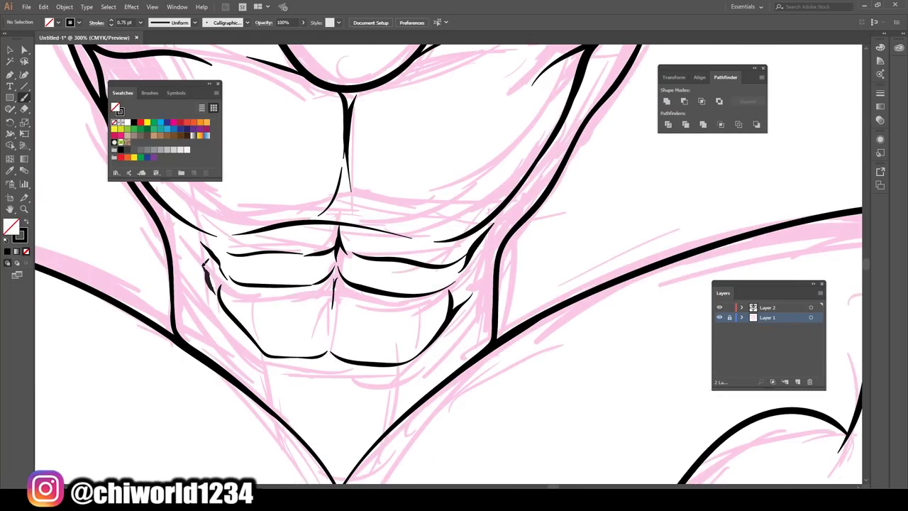
{"action": "key", "text": "ctrl+z"}
{"action": "left_click_drag", "start_coordinate": [162, 207], "coordinate": [200, 250]}
{"action": "left_click_drag", "start_coordinate": [508, 235], "coordinate": [469, 276]}
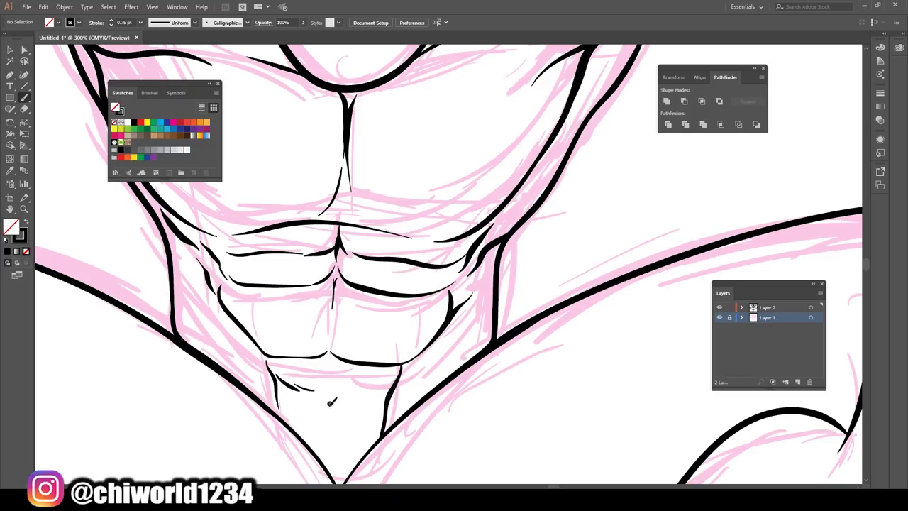
- Review the torso ink by hiding and re-showing the pink sketch
{"action": "key", "text": "ctrl+0"}
{"action": "left_click", "coordinate": [719, 317]}
{"action": "left_click", "coordinate": [720, 317]}
{"action": "key", "text": "ctrl+plus"}
{"action": "key", "text": "ctrl+plus"}
{"action": "scroll", "coordinate": [427, 287], "scroll_direction": "right", "scroll_amount": 1}
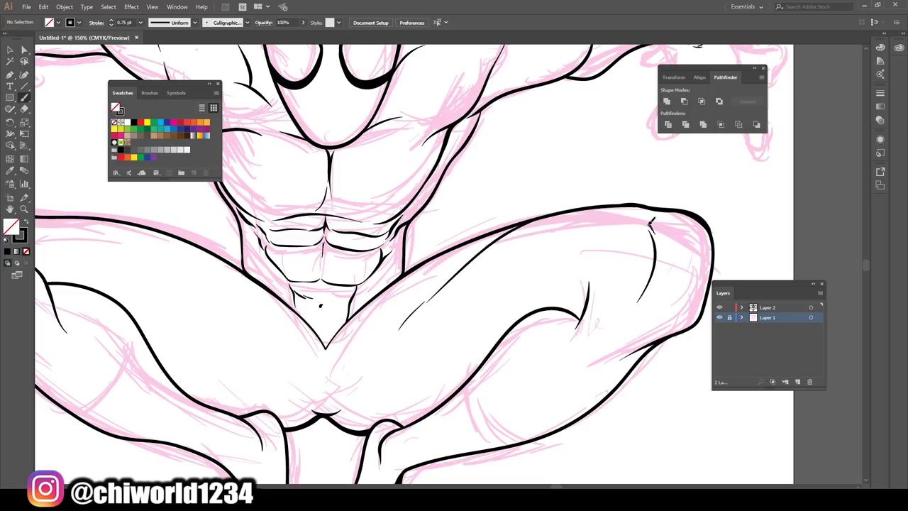
{"action": "key", "text": "ctrl+0"}
- Ink a vertical finger, the curled finger outline and a small loop on the first hand
{"action": "key", "text": "ctrl+1"}
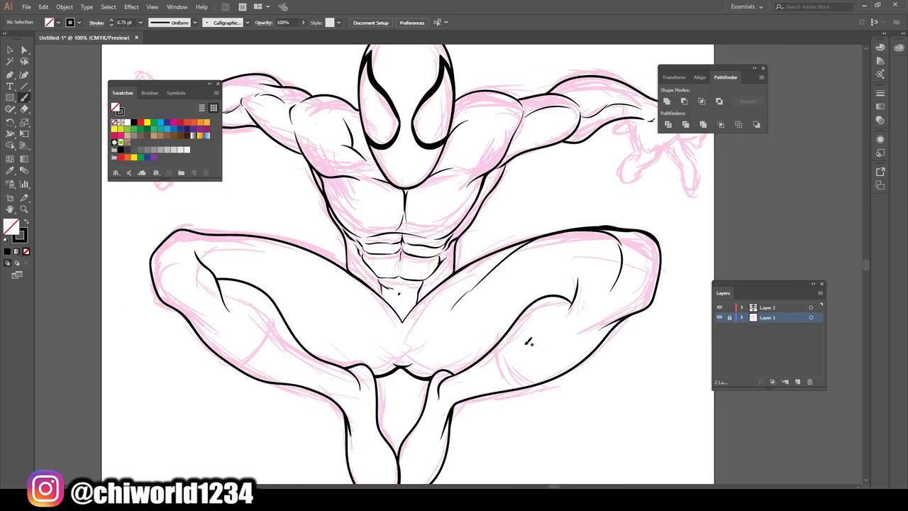
{"action": "key", "text": "ctrl+0"}
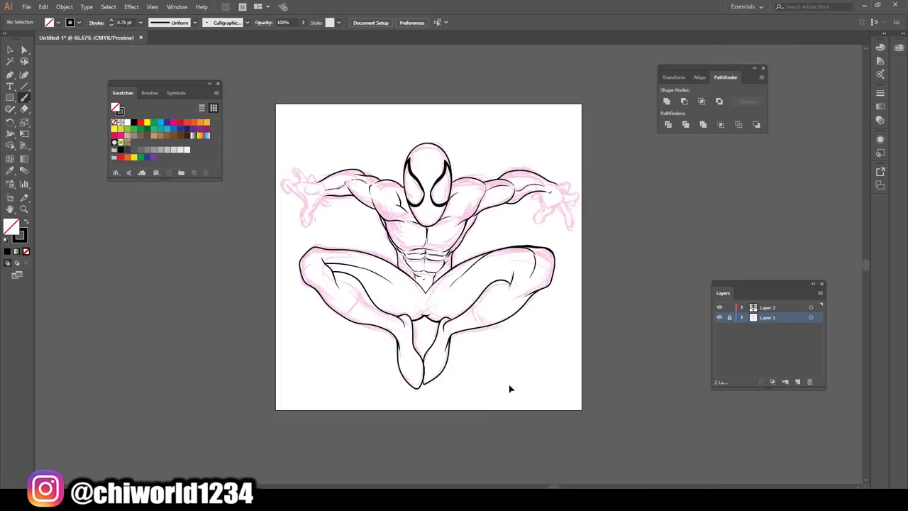
{"action": "key", "text": "ctrl+plus"}
{"action": "key", "text": "ctrl+plus"}
{"action": "key", "text": "ctrl+plus"}
{"action": "key", "text": "ctrl+minus"}
{"action": "key", "text": "ctrl+0"}
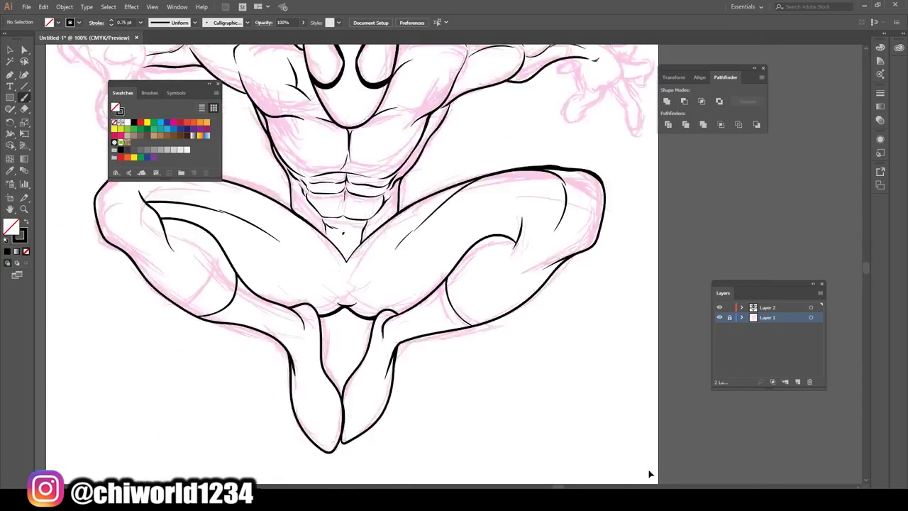
{"action": "key", "text": "ctrl+plus"}
{"action": "key", "text": "ctrl+plus"}
{"action": "key", "text": "ctrl+plus"}
{"action": "scroll", "coordinate": [383, 281], "scroll_direction": "down", "scroll_amount": 2}
{"action": "left_click_drag", "start_coordinate": [408, 367], "coordinate": [383, 281]}
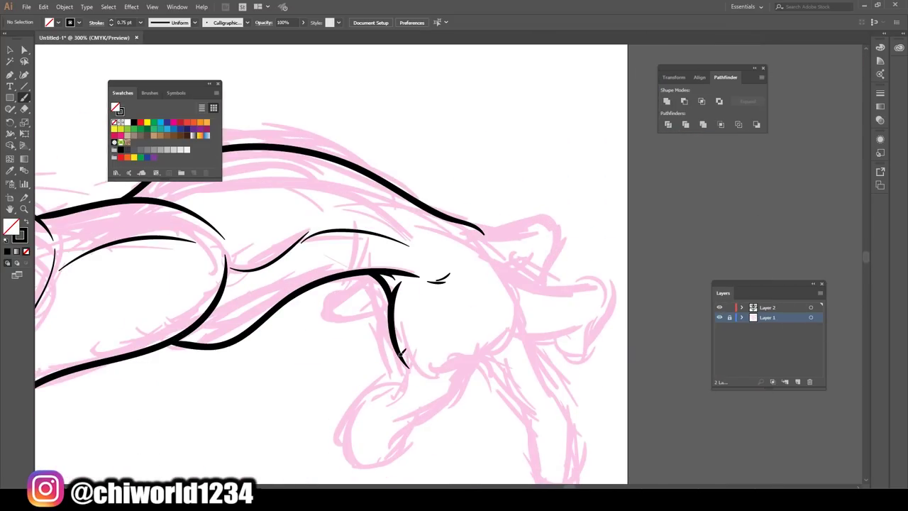
{"action": "mouse_move", "coordinate": [401, 352]}
{"action": "left_mouse_down"}
{"action": "mouse_move", "coordinate": [358, 443]}
{"action": "mouse_move", "coordinate": [489, 332]}
{"action": "left_mouse_up"}
{"action": "left_click_drag", "start_coordinate": [391, 285], "coordinate": [376, 307]}
- Extend the fingertip stroke and outline two more fingers of the first hand
{"action": "scroll", "coordinate": [451, 376], "scroll_direction": "right", "scroll_amount": 3}
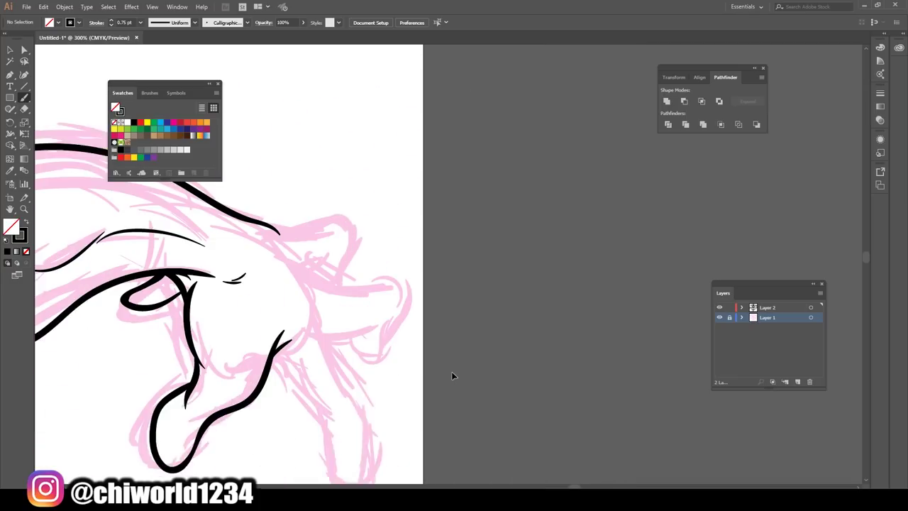
{"action": "scroll", "coordinate": [452, 375], "scroll_direction": "down", "scroll_amount": 2}
{"action": "scroll", "coordinate": [452, 376], "scroll_direction": "left", "scroll_amount": 2}
{"action": "left_click_drag", "start_coordinate": [348, 266], "coordinate": [363, 260]}
{"action": "mouse_move", "coordinate": [366, 217]}
{"action": "left_mouse_down"}
{"action": "mouse_move", "coordinate": [430, 419]}
{"action": "mouse_move", "coordinate": [325, 277]}
{"action": "left_mouse_up"}
{"action": "key", "text": "ctrl+plus"}
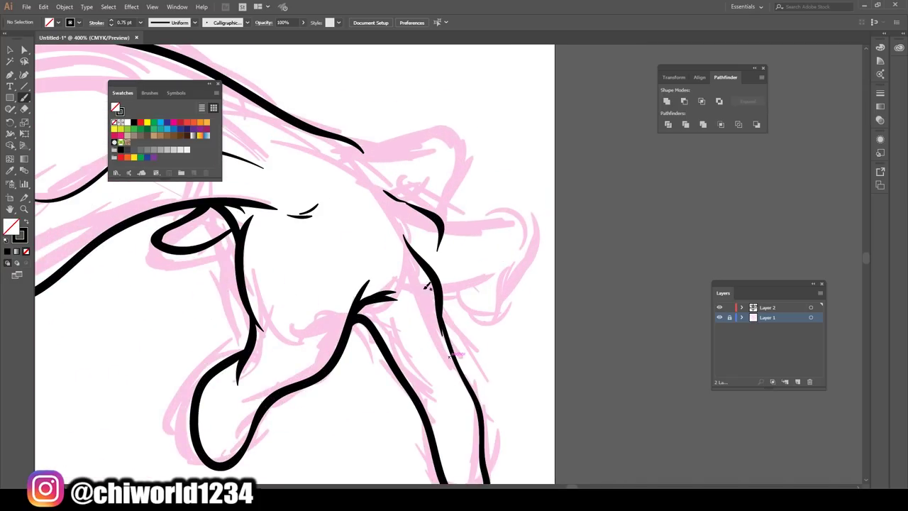
{"action": "mouse_move", "coordinate": [438, 278]}
{"action": "left_mouse_down"}
{"action": "mouse_move", "coordinate": [504, 262]}
{"action": "mouse_move", "coordinate": [419, 211]}
{"action": "mouse_move", "coordinate": [457, 124]}
{"action": "mouse_move", "coordinate": [348, 170]}
{"action": "left_mouse_up"}
- On the other hand, draw the outer contour, a curl near the wrist and a finger
{"action": "key", "text": "ctrl+0"}
{"action": "key", "text": "ctrl+plus"}
{"action": "key", "text": "ctrl+plus"}
{"action": "key", "text": "ctrl+plus"}
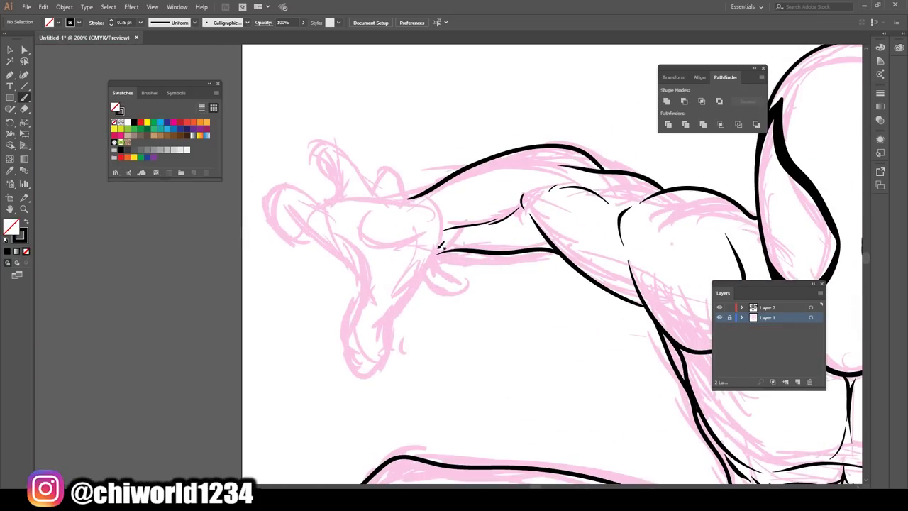
{"action": "key", "text": "ctrl+z"}
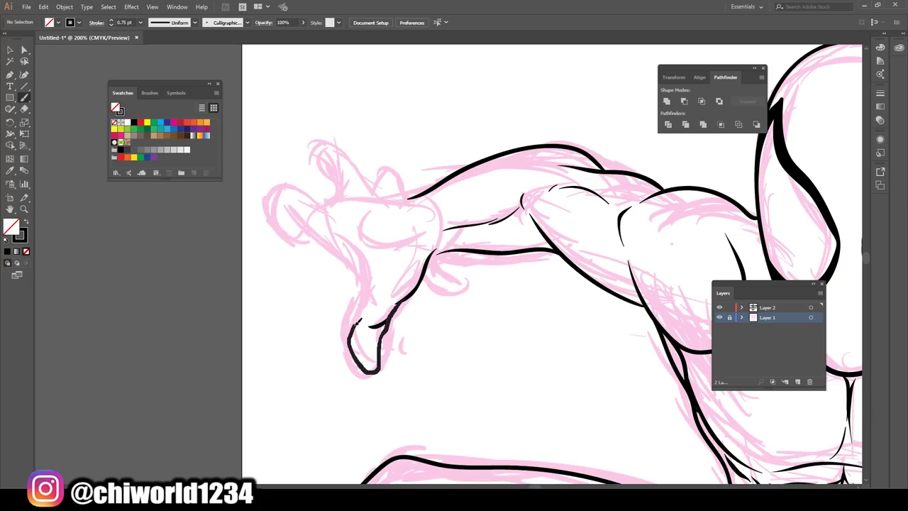
{"action": "left_click_drag", "start_coordinate": [379, 369], "coordinate": [339, 238]}
{"action": "key", "text": "ctrl+plus"}
{"action": "left_click_drag", "start_coordinate": [450, 258], "coordinate": [501, 298]}
{"action": "left_click_drag", "start_coordinate": [426, 282], "coordinate": [447, 235]}
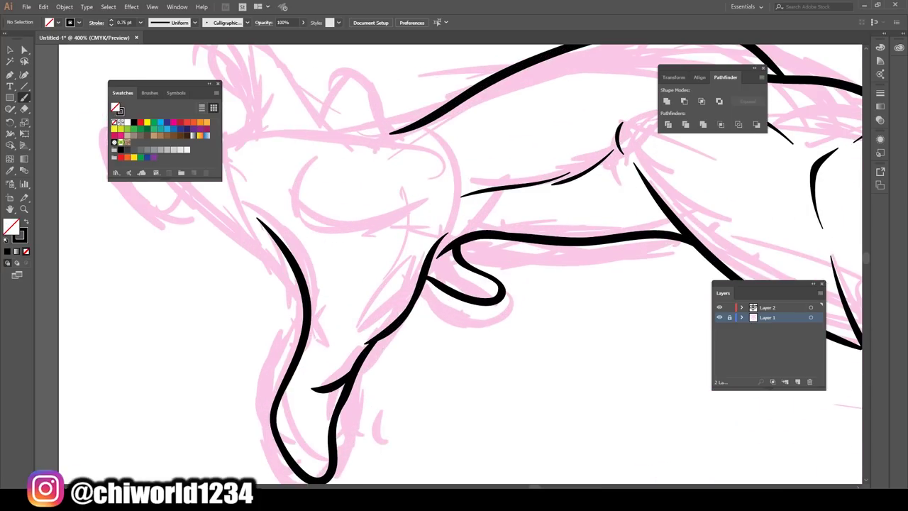
- Continue the second hand's outline and undo the misdrawn finger stroke
{"action": "key", "text": "ctrl+minus"}
{"action": "left_click_drag", "start_coordinate": [327, 229], "coordinate": [364, 271]}
{"action": "mouse_move", "coordinate": [383, 207]}
{"action": "left_mouse_down"}
{"action": "mouse_move", "coordinate": [359, 264]}
{"action": "mouse_move", "coordinate": [328, 260]}
{"action": "mouse_move", "coordinate": [376, 248]}
{"action": "mouse_move", "coordinate": [428, 264]}
{"action": "left_mouse_up"}
{"action": "key", "text": "ctrl+minus"}
{"action": "key", "text": "ctrl+plus"}
{"action": "key", "text": "ctrl+z"}
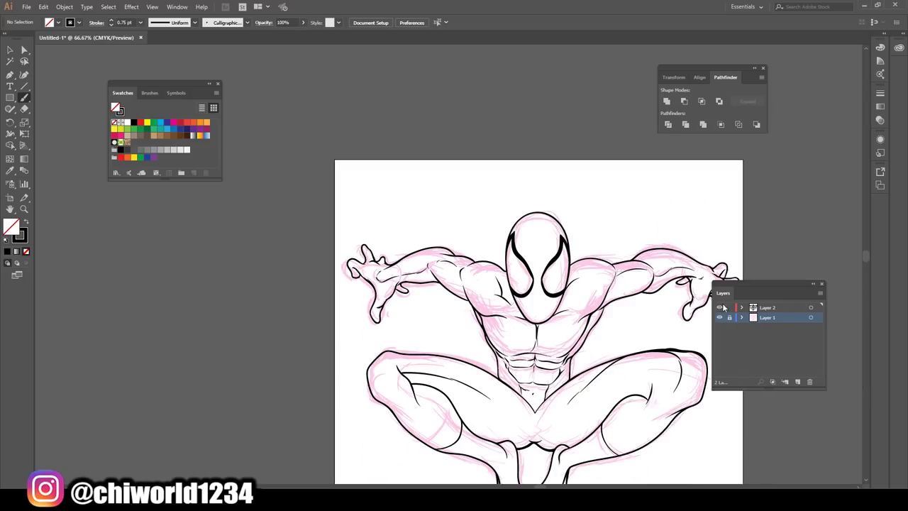
- Try a muscle contour stroke on the arm, then undo it
{"action": "key", "text": "ctrl+plus"}
{"action": "key", "text": "ctrl+plus"}
{"action": "key", "text": "ctrl+plus"}
{"action": "key", "text": "ctrl+plus"}
{"action": "key", "text": "ctrl+plus"}
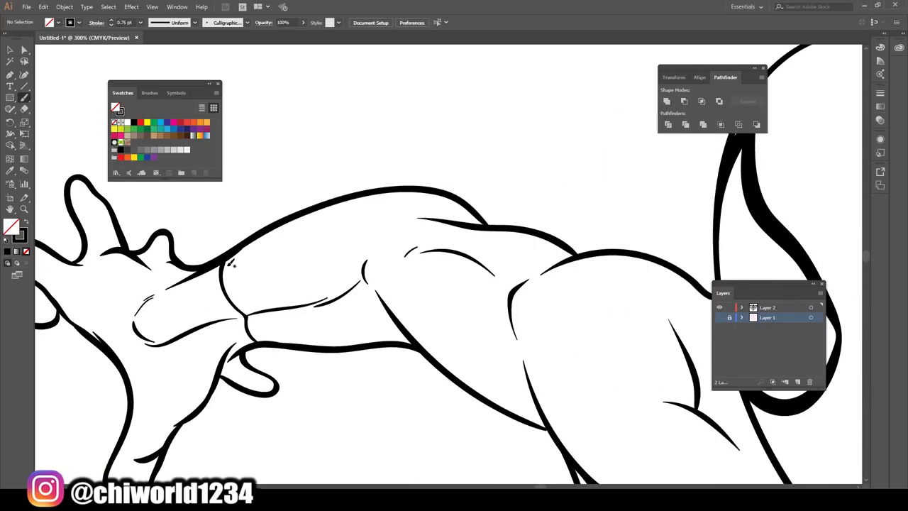
{"action": "mouse_move", "coordinate": [225, 259]}
{"action": "left_mouse_down"}
{"action": "mouse_move", "coordinate": [396, 217]}
{"action": "mouse_move", "coordinate": [507, 294]}
{"action": "left_mouse_up"}
{"action": "key", "text": "ctrl+minus"}
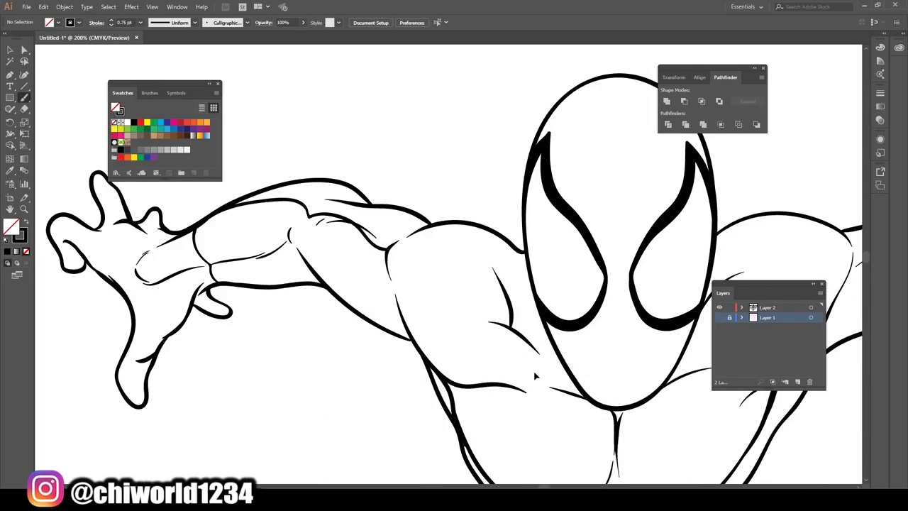
{"action": "key", "text": "ctrl+z"}
- Finish the bold contour line on the left side of the chest
{"action": "key", "text": "ctrl+0"}
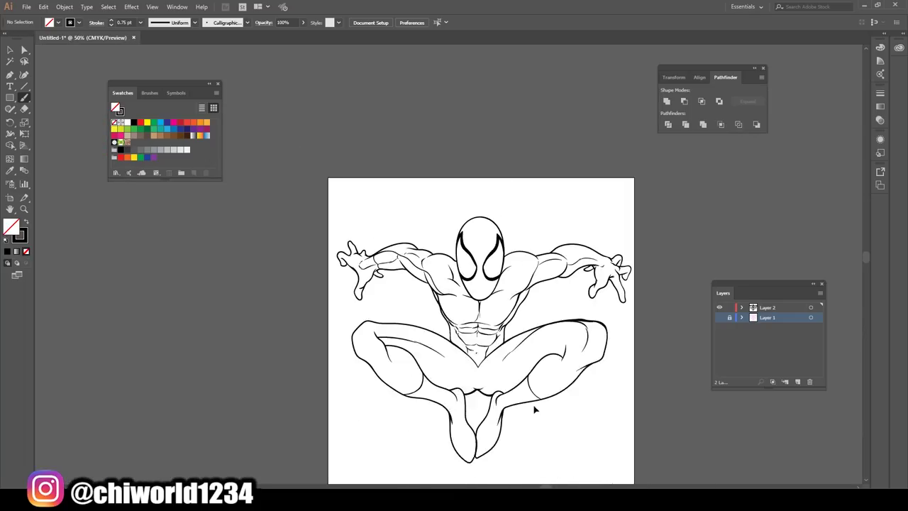
{"action": "scroll", "coordinate": [290, 341], "scroll_direction": "up", "scroll_amount": 4}
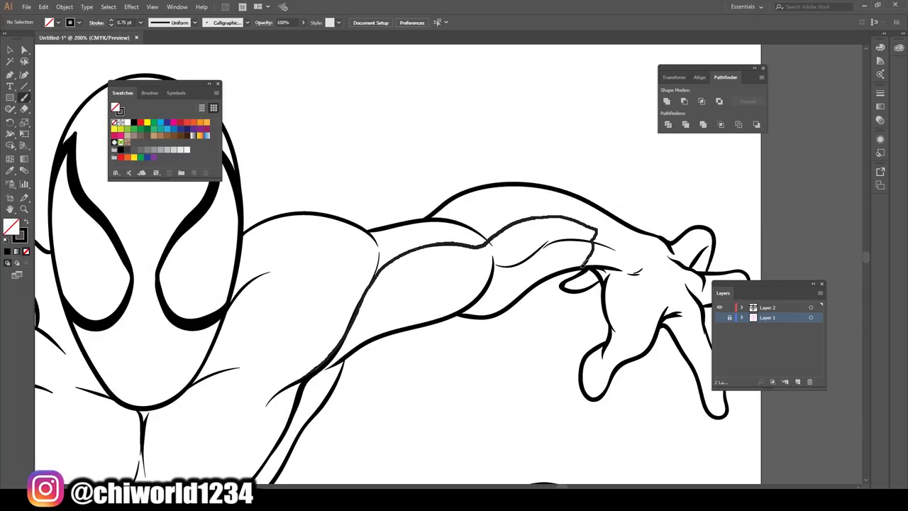
{"action": "key", "text": "ctrl+0"}
{"action": "scroll", "coordinate": [390, 340], "scroll_direction": "up", "scroll_amount": 4}
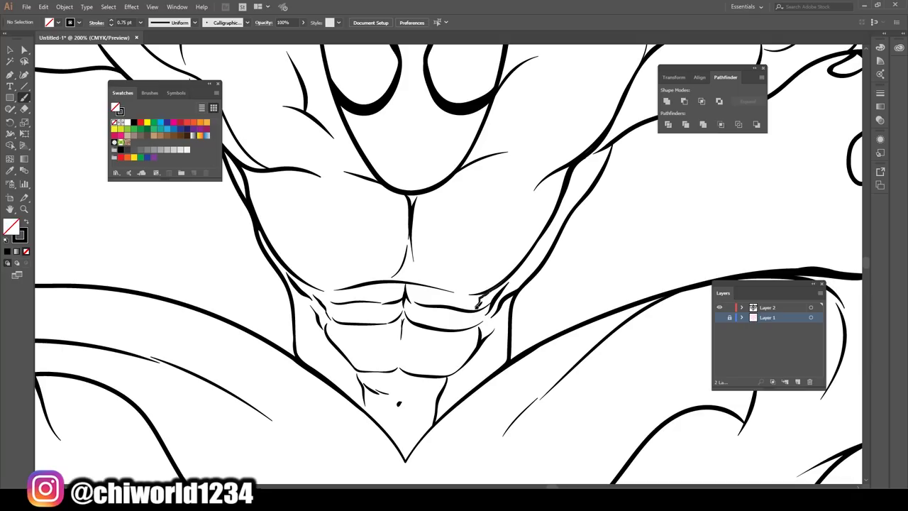
{"action": "left_click_drag", "start_coordinate": [323, 334], "coordinate": [324, 335]}
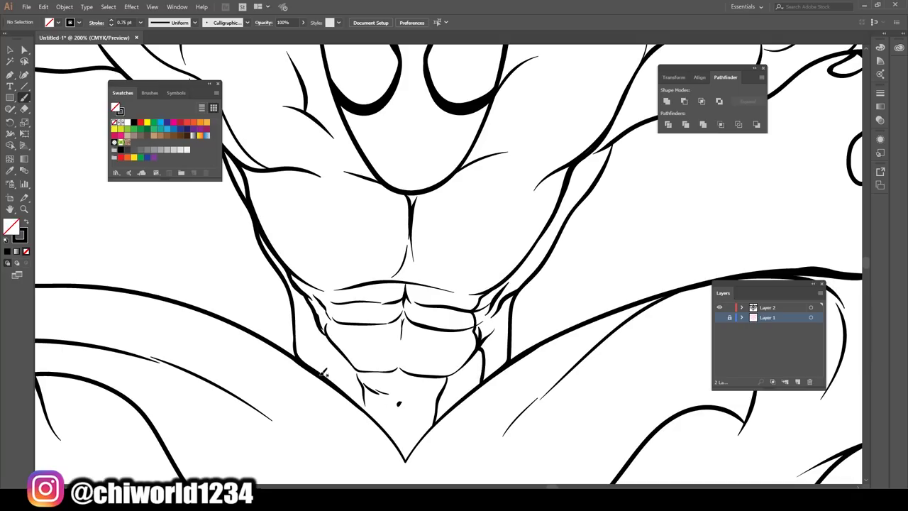
{"action": "key", "text": "ctrl+0"}
- Set the Pencil Tool to fill new strokes and swap fill and stroke for black fills
{"action": "double_click", "coordinate": [9, 109]}
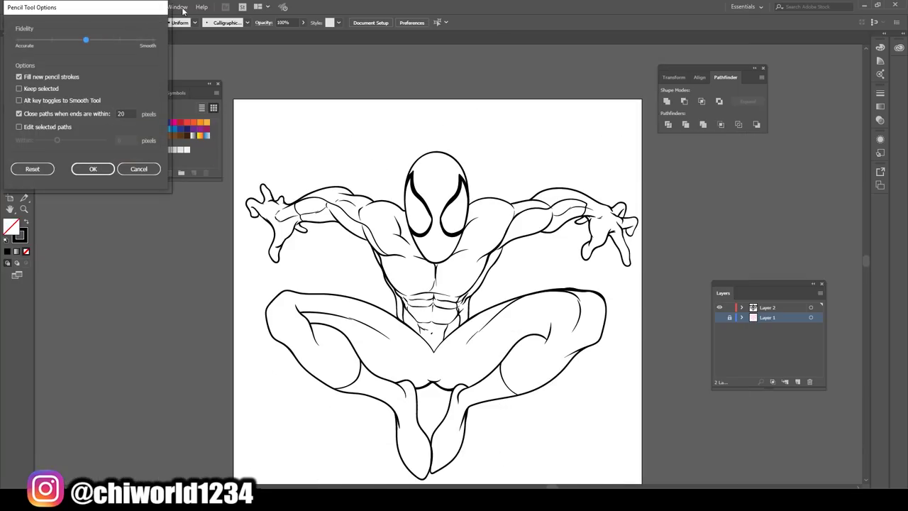
{"action": "key", "text": "Return"}
{"action": "key", "text": "shift+x"}
{"action": "left_click_drag", "start_coordinate": [275, 406], "coordinate": [274, 361]}
- Draw the black spider body between the pecs and its first curved leg
{"action": "key", "text": "ctrl+plus"}
{"action": "left_click_drag", "start_coordinate": [424, 398], "coordinate": [430, 234]}
{"action": "key", "text": "ctrl+minus"}
{"action": "left_click_drag", "start_coordinate": [444, 292], "coordinate": [465, 247]}
{"action": "key", "text": "shift+x"}
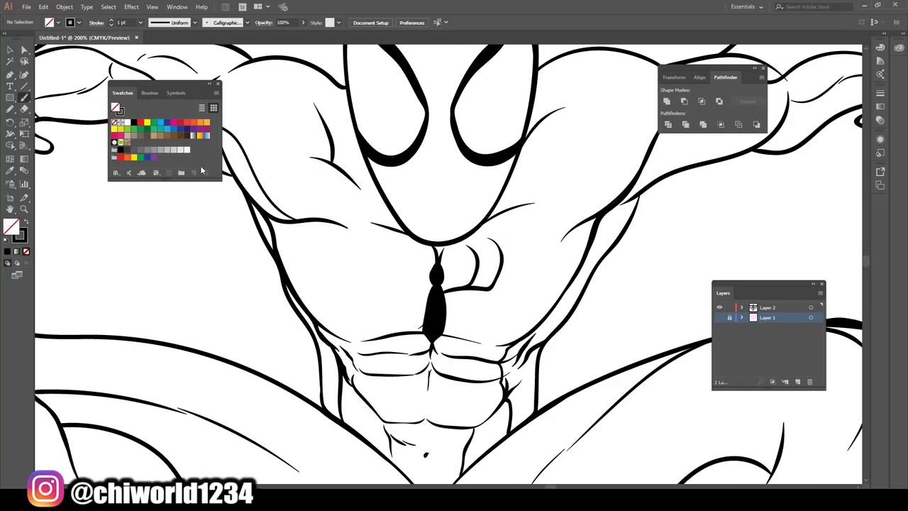
- Shift the spider legs left, then copy and rotate them lower beside the body
{"action": "key", "text": "v"}
{"action": "left_click", "coordinate": [472, 287]}
{"action": "mouse_move", "coordinate": [472, 291]}
{"action": "left_mouse_down"}
{"action": "mouse_move", "coordinate": [410, 291]}
{"action": "mouse_move", "coordinate": [385, 268]}
{"action": "left_mouse_up"}
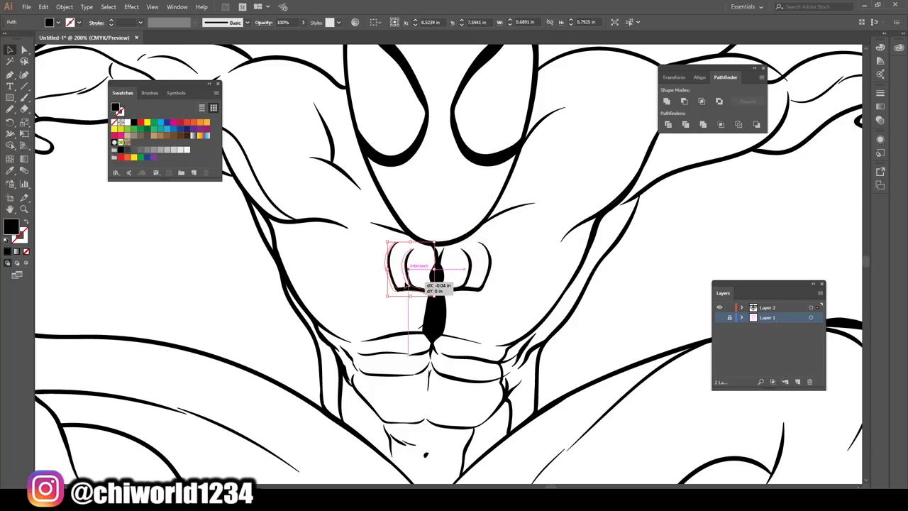
{"action": "left_click", "coordinate": [369, 304]}
{"action": "mouse_move", "coordinate": [465, 268]}
{"action": "left_mouse_down", "text": "alt"}
{"action": "mouse_move", "coordinate": [464, 321]}
{"action": "mouse_move", "coordinate": [487, 365]}
{"action": "left_mouse_up", "text": "alt"}
{"action": "mouse_move", "coordinate": [468, 334]}
{"action": "left_mouse_down"}
{"action": "mouse_move", "coordinate": [452, 353]}
{"action": "mouse_move", "coordinate": [455, 333]}
{"action": "mouse_move", "coordinate": [395, 323]}
{"action": "left_mouse_up"}
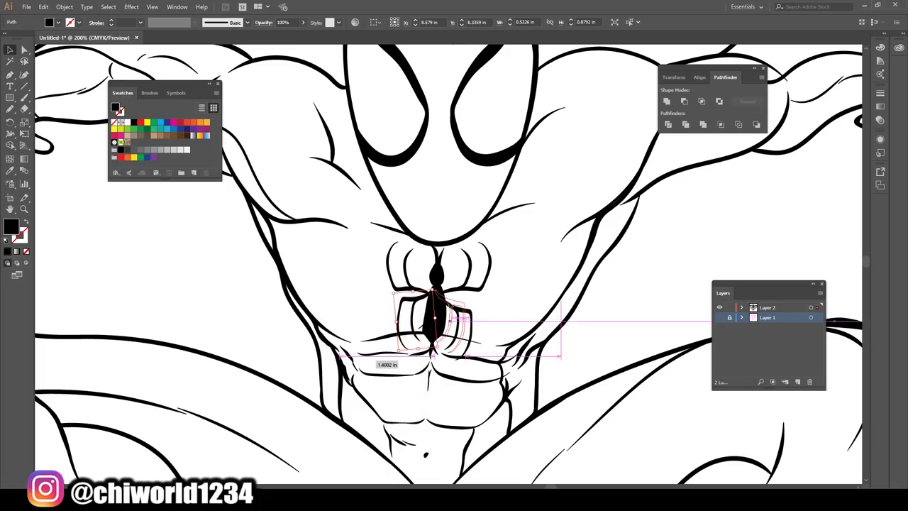
- Position the upper-left and upper-right leg strokes snugly around the spider body
{"action": "scroll", "coordinate": [433, 312], "scroll_direction": "down", "scroll_amount": 2}
{"action": "scroll", "coordinate": [433, 313], "scroll_direction": "up", "scroll_amount": 3}
{"action": "left_click", "coordinate": [488, 241]}
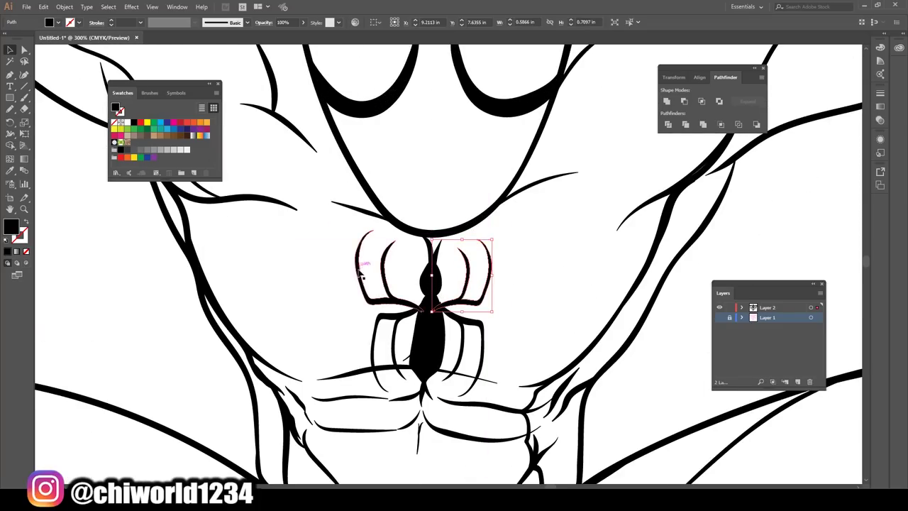
{"action": "left_click_drag", "start_coordinate": [361, 277], "coordinate": [383, 278]}
{"action": "left_click", "coordinate": [505, 284]}
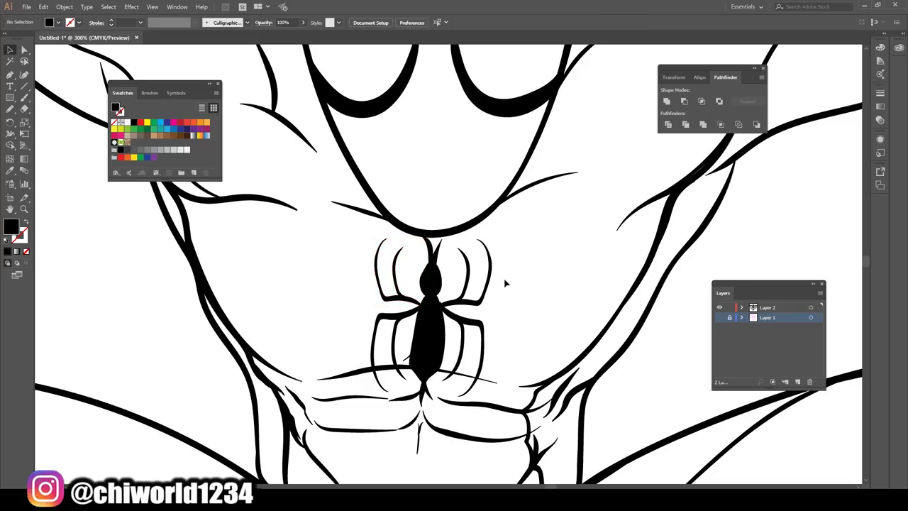
{"action": "left_click_drag", "start_coordinate": [474, 269], "coordinate": [395, 269]}
- Select Layer 2 and draw the first black-filled shadow shapes inside the leg
{"action": "key", "text": "ctrl+0"}
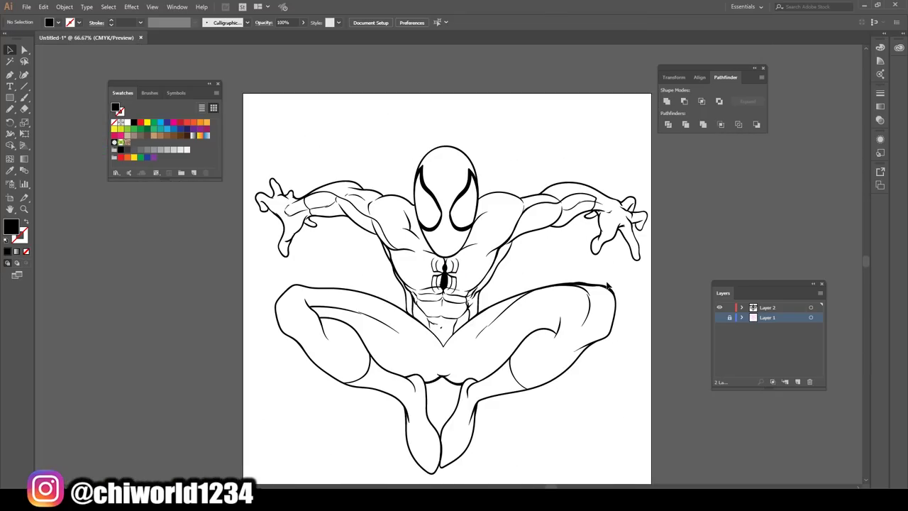
{"action": "left_click", "coordinate": [768, 307]}
{"action": "scroll", "coordinate": [551, 146], "scroll_direction": "up", "scroll_amount": 3}
{"action": "scroll", "coordinate": [523, 193], "scroll_direction": "up", "scroll_amount": 1}
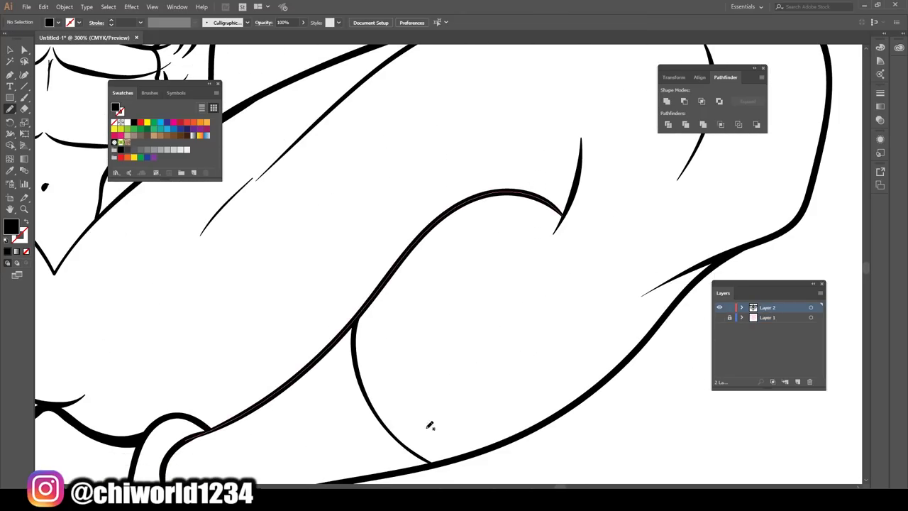
{"action": "mouse_move", "coordinate": [397, 421]}
{"action": "left_mouse_down"}
{"action": "mouse_move", "coordinate": [387, 411]}
{"action": "mouse_move", "coordinate": [395, 420]}
{"action": "left_mouse_up"}
{"action": "scroll", "coordinate": [479, 431], "scroll_direction": "up", "scroll_amount": 1}
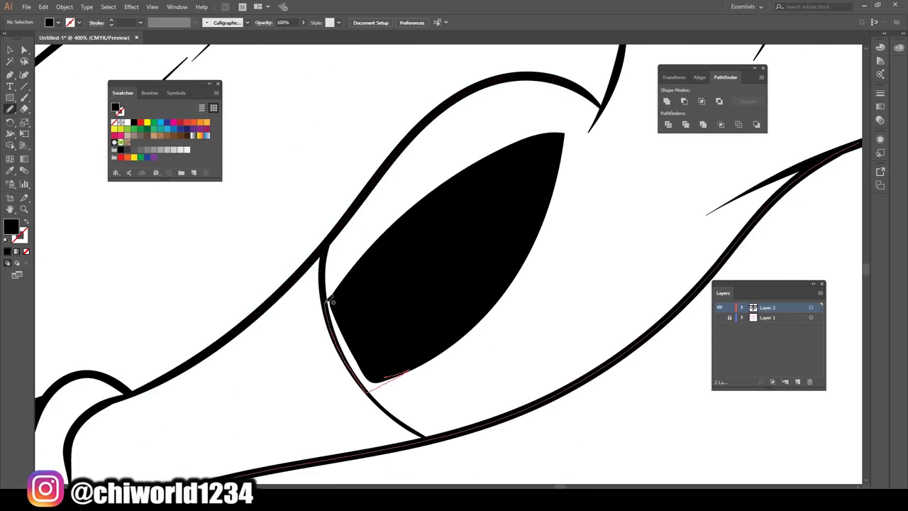
{"action": "key", "text": "ctrl+0"}
{"action": "scroll", "coordinate": [320, 331], "scroll_direction": "up", "scroll_amount": 3}
{"action": "scroll", "coordinate": [479, 331], "scroll_direction": "up", "scroll_amount": 1}
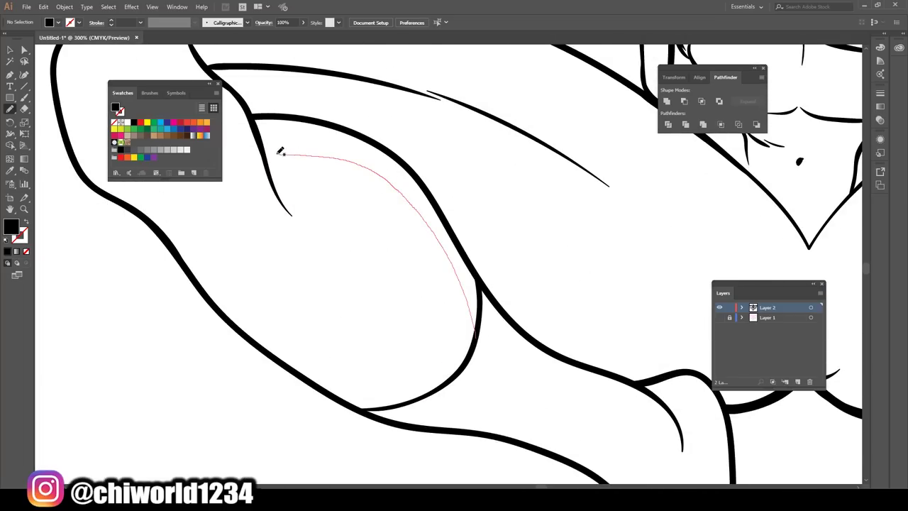
{"action": "left_click_drag", "start_coordinate": [281, 151], "coordinate": [472, 341]}
- Shade around the right leg's black spot and along the left leg's inner edge
{"action": "key", "text": "ctrl+0"}
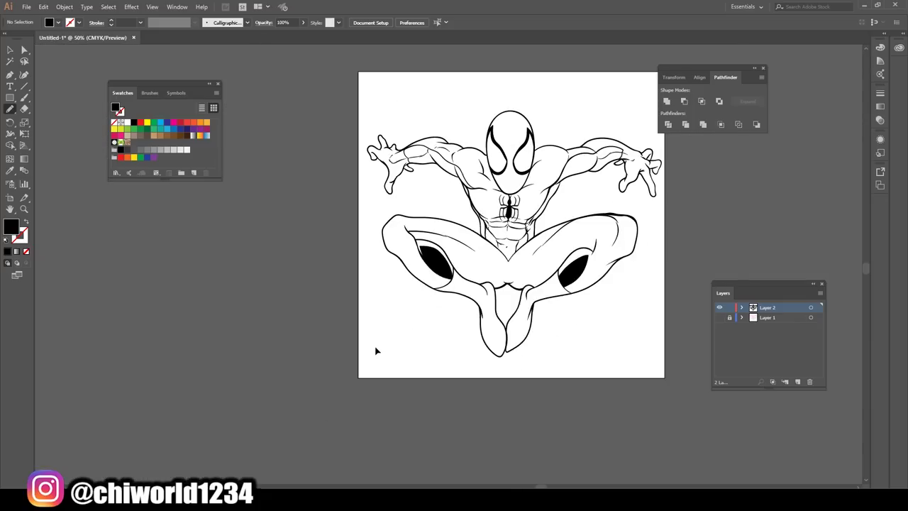
{"action": "scroll", "coordinate": [425, 355], "scroll_direction": "up", "scroll_amount": 2}
{"action": "scroll", "coordinate": [469, 365], "scroll_direction": "up", "scroll_amount": 2}
{"action": "mouse_move", "coordinate": [279, 380]}
{"action": "left_mouse_down"}
{"action": "mouse_move", "coordinate": [500, 202]}
{"action": "mouse_move", "coordinate": [517, 301]}
{"action": "left_mouse_up"}
{"action": "scroll", "coordinate": [382, 338], "scroll_direction": "down", "scroll_amount": 2}
{"action": "scroll", "coordinate": [454, 319], "scroll_direction": "up", "scroll_amount": 2}
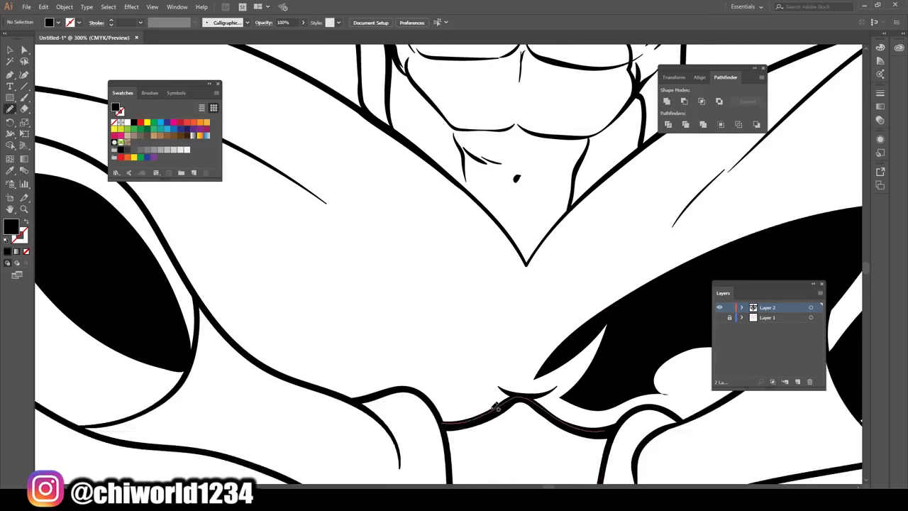
{"action": "left_click_drag", "start_coordinate": [199, 325], "coordinate": [357, 390]}
{"action": "left_click_drag", "start_coordinate": [429, 336], "coordinate": [249, 376]}
- Continue the left-leg shading and close a black shadow shape on the right leg
{"action": "scroll", "coordinate": [455, 333], "scroll_direction": "down", "scroll_amount": 2}
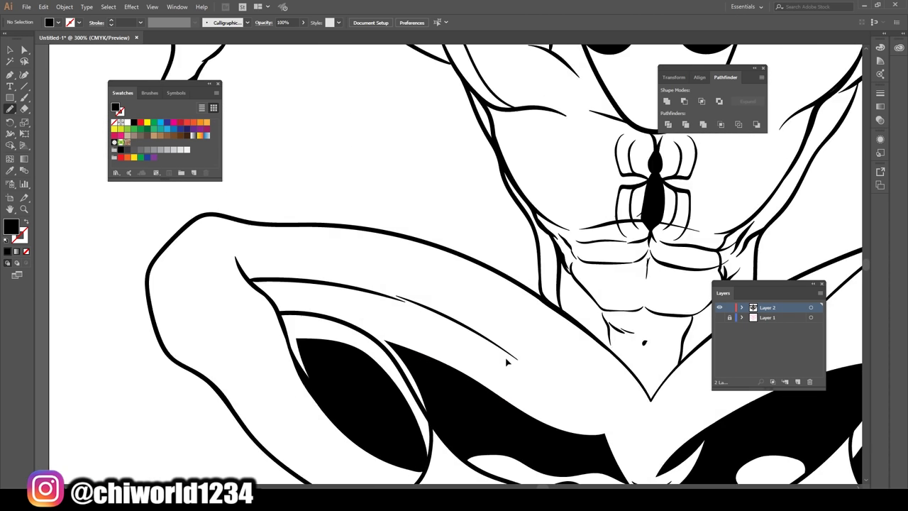
{"action": "scroll", "coordinate": [506, 361], "scroll_direction": "up", "scroll_amount": 2}
{"action": "mouse_move", "coordinate": [234, 236]}
{"action": "left_mouse_down"}
{"action": "mouse_move", "coordinate": [462, 314]}
{"action": "mouse_move", "coordinate": [284, 243]}
{"action": "mouse_move", "coordinate": [238, 237]}
{"action": "left_mouse_up"}
{"action": "scroll", "coordinate": [478, 422], "scroll_direction": "down", "scroll_amount": 2}
{"action": "scroll", "coordinate": [490, 391], "scroll_direction": "up", "scroll_amount": 1}
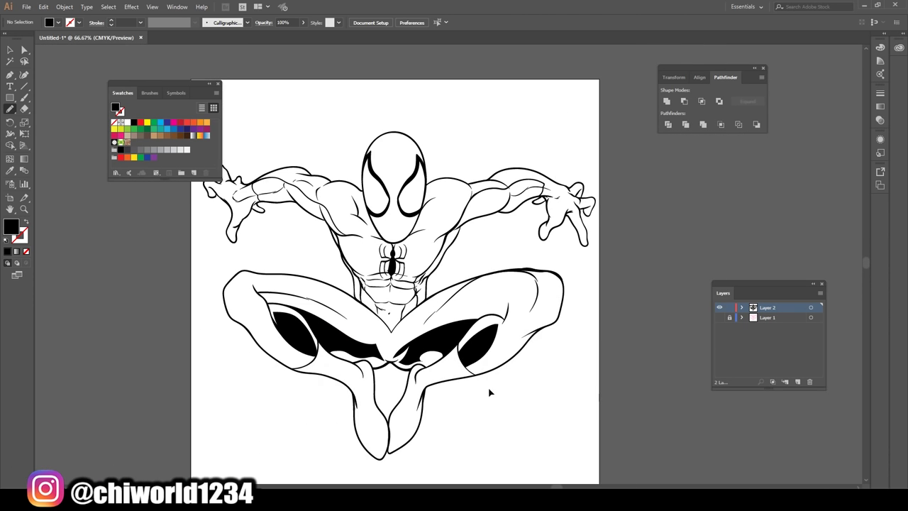
{"action": "scroll", "coordinate": [508, 351], "scroll_direction": "up", "scroll_amount": 2}
{"action": "mouse_move", "coordinate": [499, 327]}
{"action": "left_mouse_down"}
{"action": "mouse_move", "coordinate": [631, 252]}
{"action": "mouse_move", "coordinate": [319, 460]}
{"action": "left_mouse_up"}
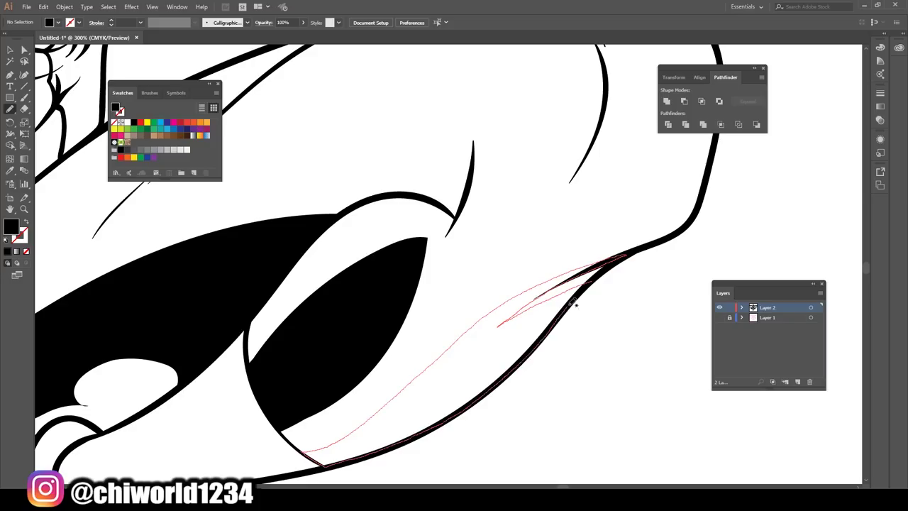
{"action": "left_click_drag", "start_coordinate": [575, 305], "coordinate": [500, 325]}
{"action": "scroll", "coordinate": [551, 410], "scroll_direction": "down", "scroll_amount": 2}
{"action": "scroll", "coordinate": [521, 361], "scroll_direction": "up", "scroll_amount": 2}
- Add a black spike shadow on the leg and a shadow along the knee outline
{"action": "left_click_drag", "start_coordinate": [497, 205], "coordinate": [283, 416]}
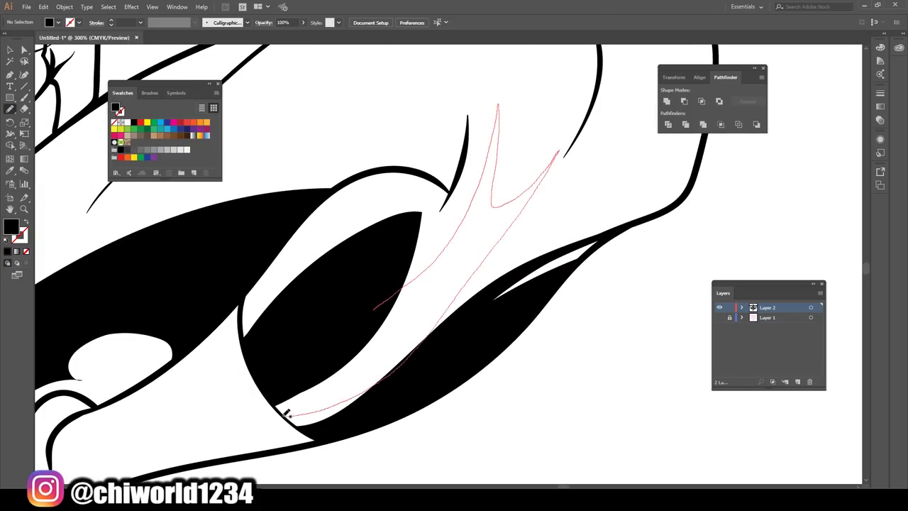
{"action": "scroll", "coordinate": [639, 428], "scroll_direction": "down", "scroll_amount": 2}
{"action": "scroll", "coordinate": [539, 349], "scroll_direction": "up", "scroll_amount": 2}
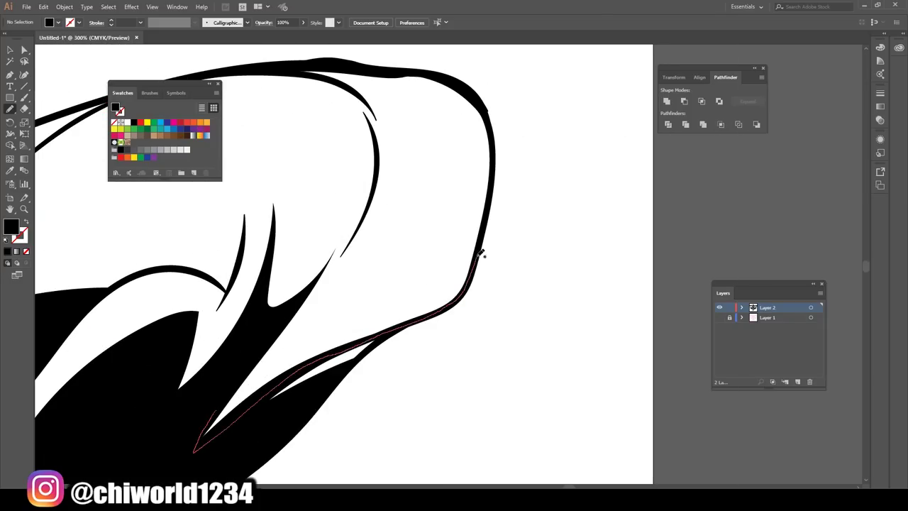
{"action": "left_click_drag", "start_coordinate": [382, 190], "coordinate": [210, 453]}
{"action": "scroll", "coordinate": [210, 452], "scroll_direction": "down", "scroll_amount": 2}
{"action": "scroll", "coordinate": [148, 381], "scroll_direction": "up", "scroll_amount": 2}
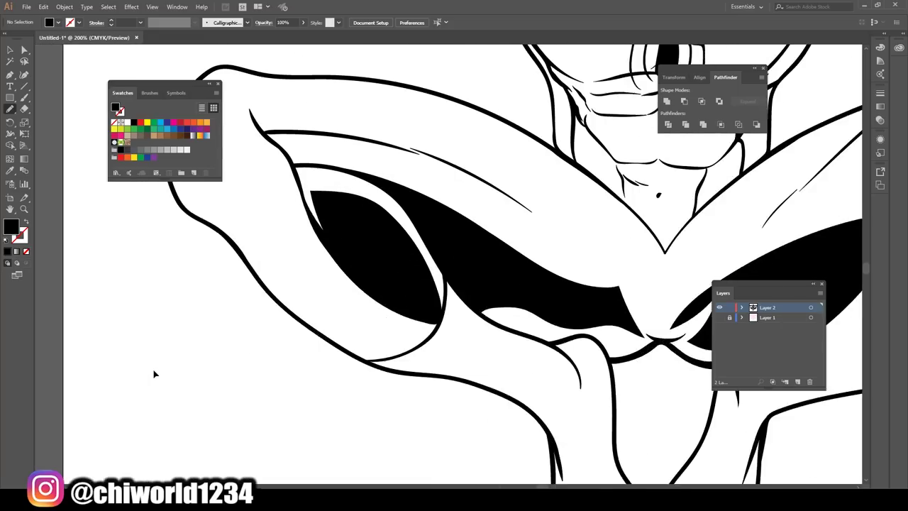
- Add spiky shadows on the left knee and along the lower edge of the left thigh
{"action": "left_click_drag", "start_coordinate": [395, 319], "coordinate": [368, 242]}
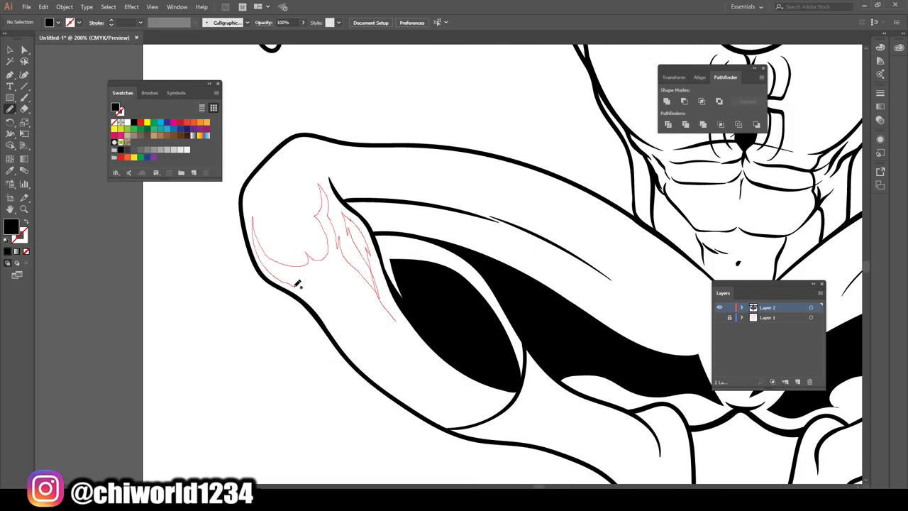
{"action": "left_click_drag", "start_coordinate": [298, 284], "coordinate": [393, 318]}
{"action": "scroll", "coordinate": [461, 360], "scroll_direction": "up", "scroll_amount": 2}
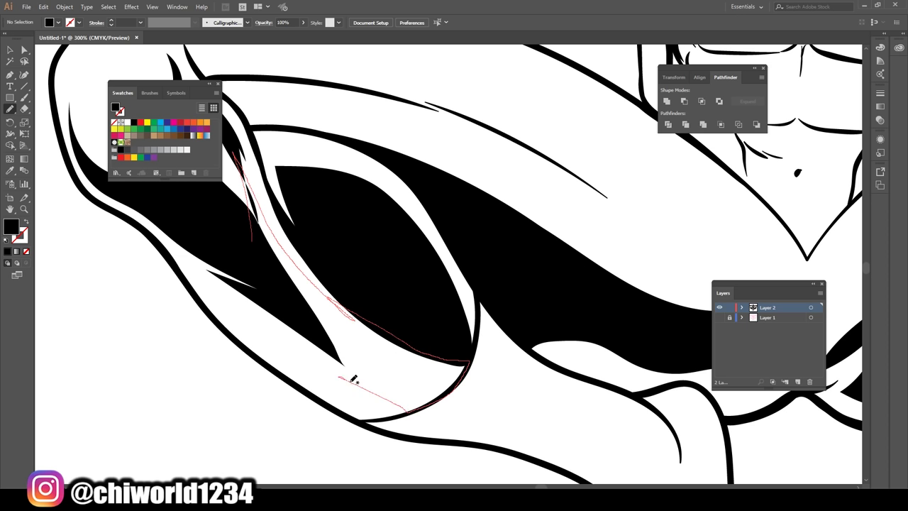
{"action": "left_click_drag", "start_coordinate": [355, 380], "coordinate": [339, 376]}
{"action": "scroll", "coordinate": [354, 379], "scroll_direction": "down", "scroll_amount": 2}
{"action": "scroll", "coordinate": [598, 248], "scroll_direction": "up", "scroll_amount": 2}
{"action": "mouse_move", "coordinate": [372, 322]}
{"action": "left_mouse_down"}
{"action": "mouse_move", "coordinate": [444, 408]}
{"action": "mouse_move", "coordinate": [341, 374]}
{"action": "left_mouse_up"}
{"action": "scroll", "coordinate": [533, 413], "scroll_direction": "down", "scroll_amount": 2}
{"action": "scroll", "coordinate": [400, 380], "scroll_direction": "up", "scroll_amount": 1}
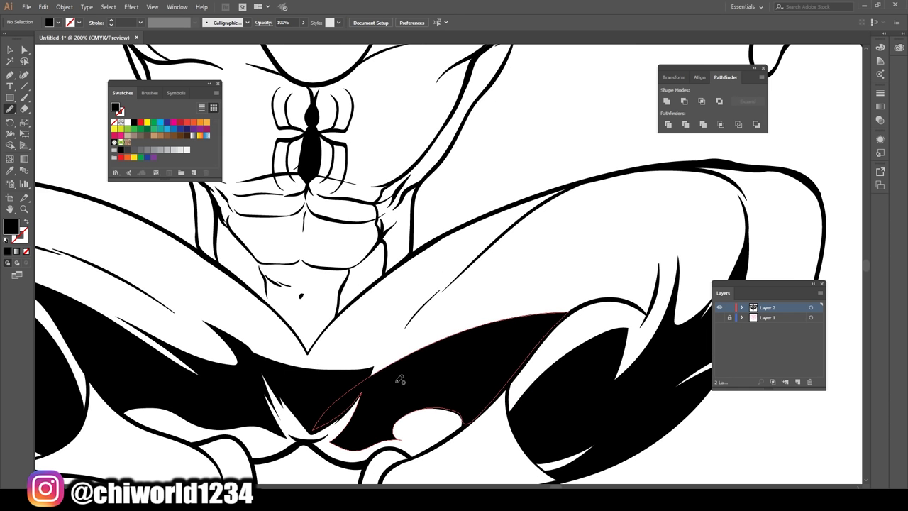
- Add black spike shadows to the right thigh and along the left thigh
{"action": "left_click_drag", "start_coordinate": [460, 252], "coordinate": [383, 369]}
{"action": "scroll", "coordinate": [425, 395], "scroll_direction": "down", "scroll_amount": 2}
{"action": "scroll", "coordinate": [425, 395], "scroll_direction": "up", "scroll_amount": 2}
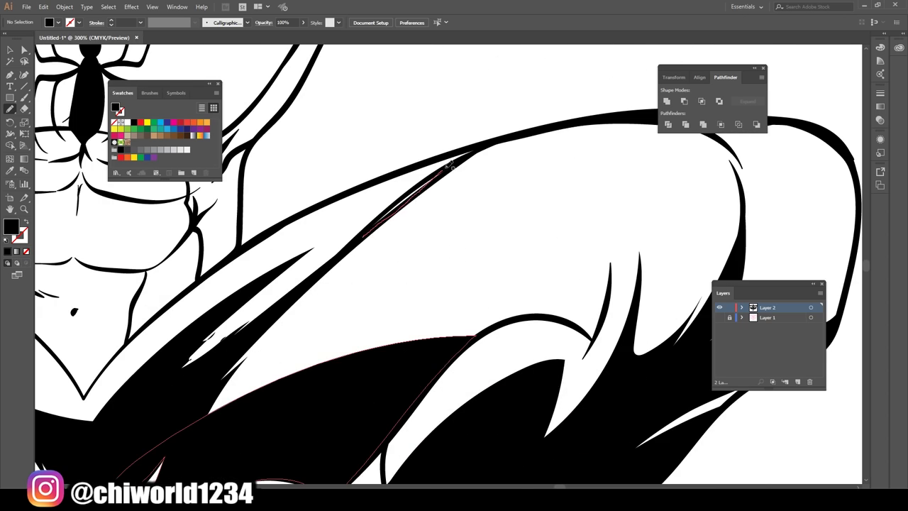
{"action": "scroll", "coordinate": [492, 317], "scroll_direction": "down", "scroll_amount": 2}
{"action": "scroll", "coordinate": [234, 227], "scroll_direction": "up", "scroll_amount": 1}
{"action": "left_click_drag", "start_coordinate": [234, 226], "coordinate": [276, 245]}
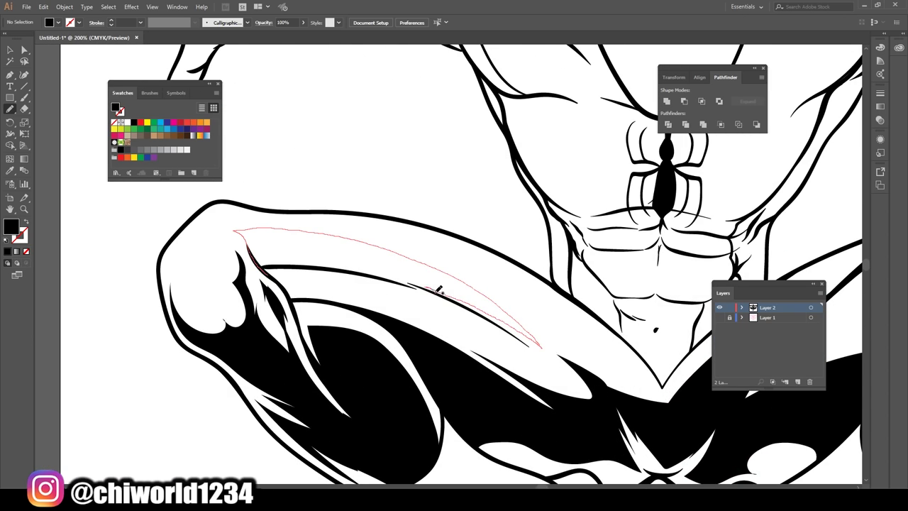
{"action": "scroll", "coordinate": [179, 257], "scroll_direction": "up", "scroll_amount": 1}
{"action": "scroll", "coordinate": [179, 257], "scroll_direction": "down", "scroll_amount": 3}
{"action": "scroll", "coordinate": [462, 274], "scroll_direction": "up", "scroll_amount": 2}
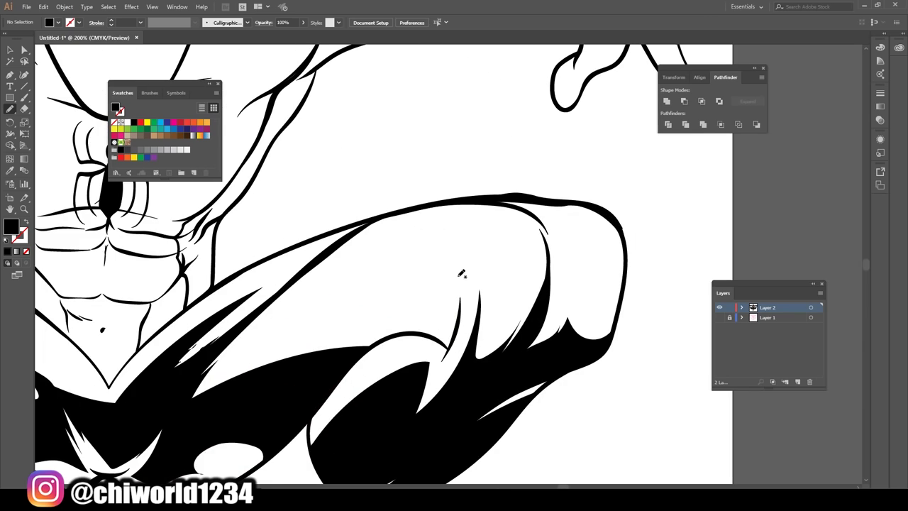
- Add a spike shadow on the right knee and fill a shadow shape on the right thigh
{"action": "left_click_drag", "start_coordinate": [440, 293], "coordinate": [458, 283]}
{"action": "scroll", "coordinate": [458, 282], "scroll_direction": "down", "scroll_amount": 3}
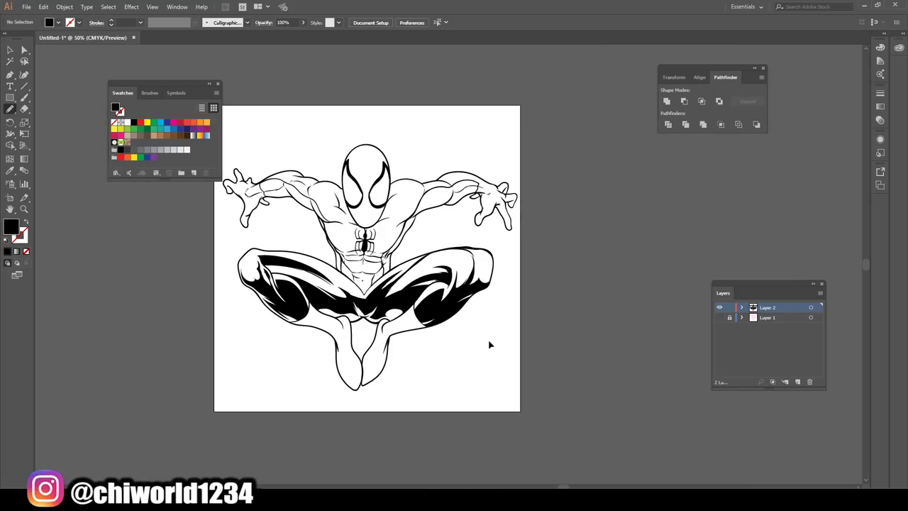
{"action": "scroll", "coordinate": [489, 345], "scroll_direction": "up", "scroll_amount": 2}
{"action": "left_click_drag", "start_coordinate": [433, 197], "coordinate": [430, 200]}
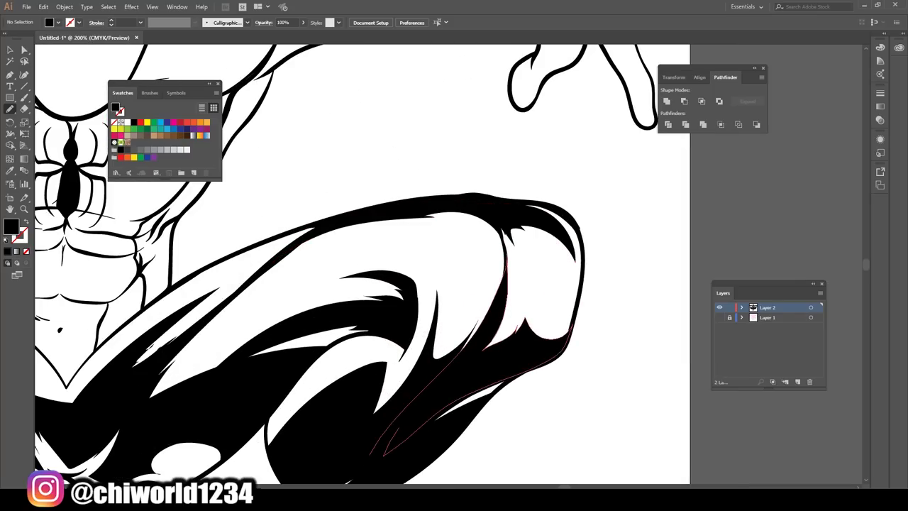
{"action": "scroll", "coordinate": [430, 200], "scroll_direction": "down", "scroll_amount": 3}
{"action": "scroll", "coordinate": [537, 364], "scroll_direction": "up", "scroll_amount": 1}
{"action": "scroll", "coordinate": [538, 364], "scroll_direction": "up", "scroll_amount": 2}
{"action": "scroll", "coordinate": [537, 364], "scroll_direction": "up", "scroll_amount": 2}
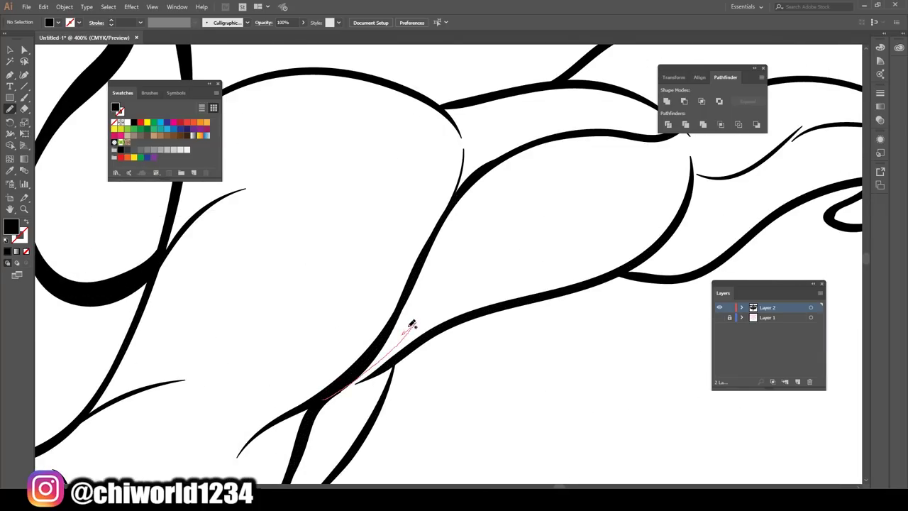
- Add thin black shadow shapes near the thigh and along the forearm
{"action": "left_click_drag", "start_coordinate": [462, 257], "coordinate": [447, 313]}
{"action": "scroll", "coordinate": [383, 394], "scroll_direction": "down", "scroll_amount": 2}
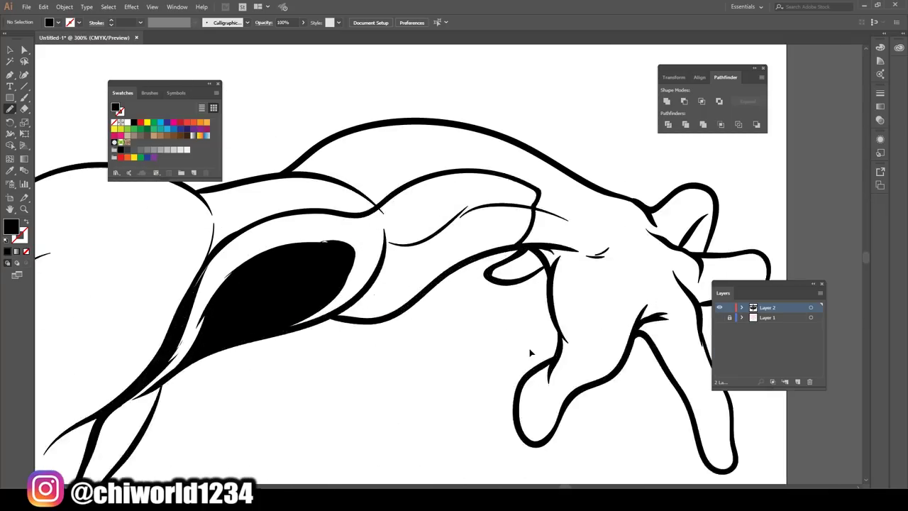
{"action": "scroll", "coordinate": [531, 354], "scroll_direction": "up", "scroll_amount": 1}
{"action": "left_click_drag", "start_coordinate": [390, 309], "coordinate": [464, 269]}
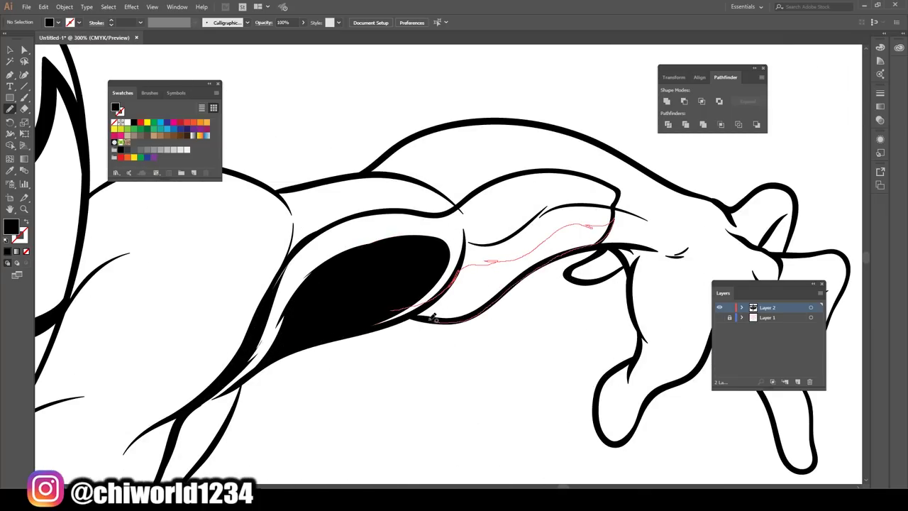
{"action": "left_click_drag", "start_coordinate": [435, 319], "coordinate": [426, 317]}
{"action": "scroll", "coordinate": [813, 413], "scroll_direction": "down", "scroll_amount": 2}
{"action": "scroll", "coordinate": [351, 319], "scroll_direction": "up", "scroll_amount": 2}
{"action": "left_click_drag", "start_coordinate": [350, 317], "coordinate": [371, 390]}
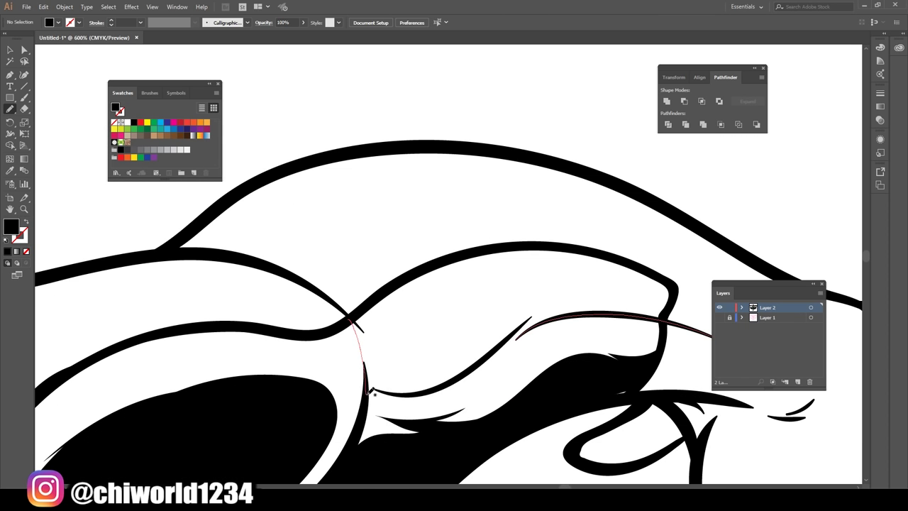
{"action": "left_click_drag", "start_coordinate": [353, 313], "coordinate": [353, 313]}
{"action": "scroll", "coordinate": [353, 312], "scroll_direction": "down", "scroll_amount": 3}
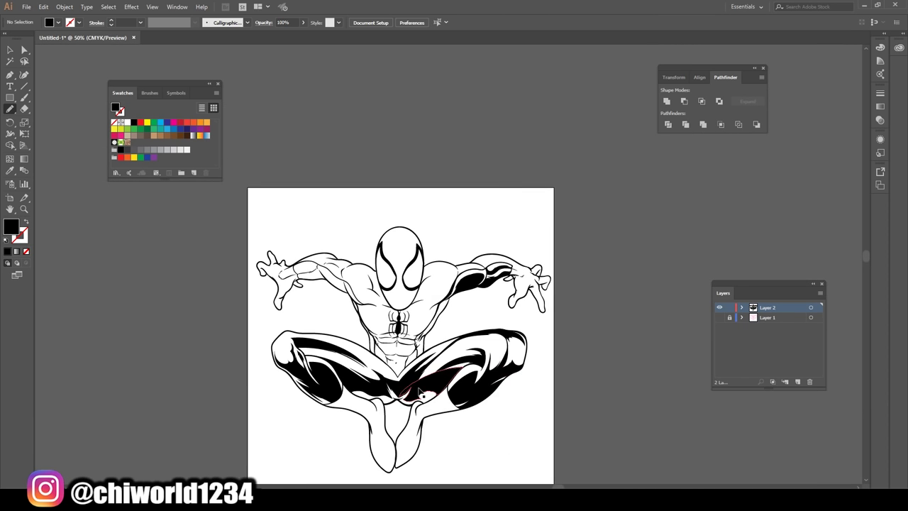
{"action": "scroll", "coordinate": [397, 270], "scroll_direction": "up", "scroll_amount": 3}
- Thicken the arm outline with tapered black ink strokes
{"action": "left_click_drag", "start_coordinate": [373, 479], "coordinate": [479, 303]}
{"action": "left_click_drag", "start_coordinate": [439, 425], "coordinate": [440, 426]}
{"action": "scroll", "coordinate": [440, 426], "scroll_direction": "down", "scroll_amount": 3}
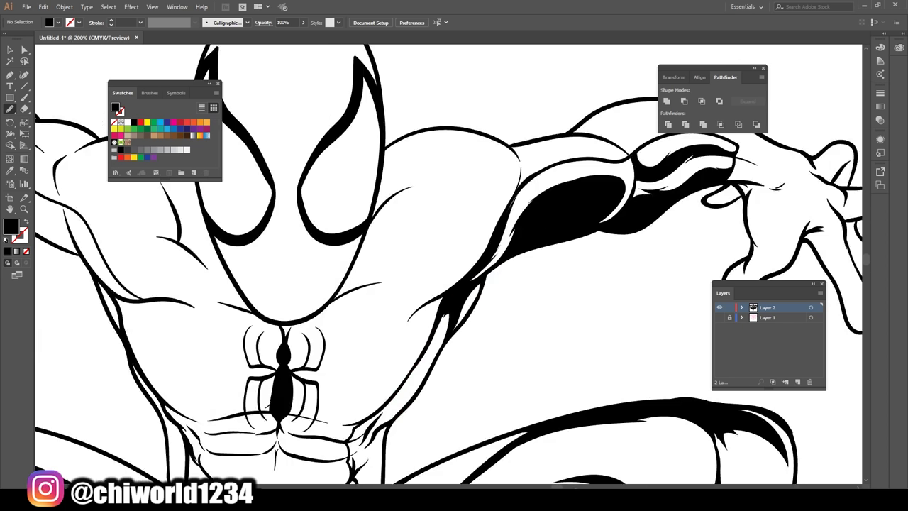
{"action": "scroll", "coordinate": [526, 355], "scroll_direction": "up", "scroll_amount": 3}
{"action": "left_click_drag", "start_coordinate": [511, 252], "coordinate": [503, 317]}
{"action": "scroll", "coordinate": [503, 316], "scroll_direction": "down", "scroll_amount": 3}
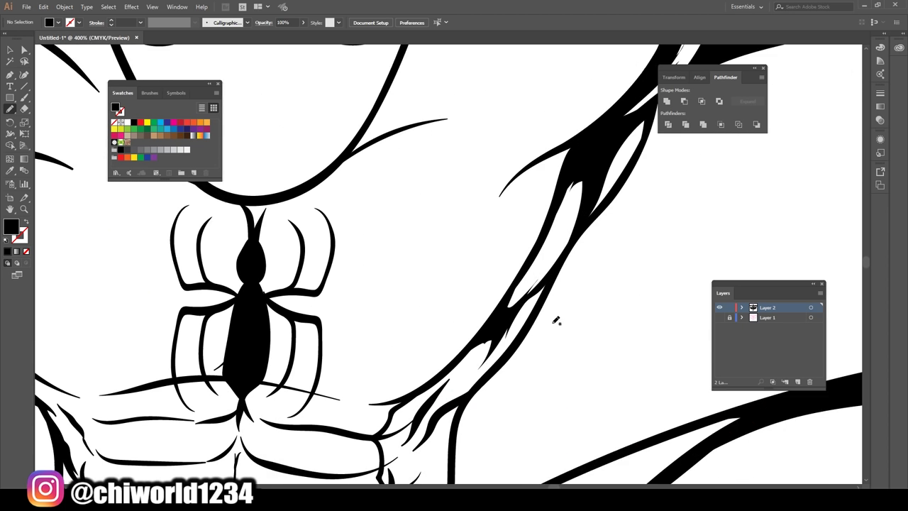
{"action": "scroll", "coordinate": [446, 389], "scroll_direction": "up", "scroll_amount": 3}
- Paint tapered black strokes near the abdomen and thicken the chest line
{"action": "left_click_drag", "start_coordinate": [447, 389], "coordinate": [400, 447]}
{"action": "mouse_move", "coordinate": [395, 379]}
{"action": "left_mouse_down"}
{"action": "mouse_move", "coordinate": [431, 347]}
{"action": "mouse_move", "coordinate": [411, 336]}
{"action": "left_mouse_up"}
{"action": "left_click_drag", "start_coordinate": [424, 285], "coordinate": [427, 281]}
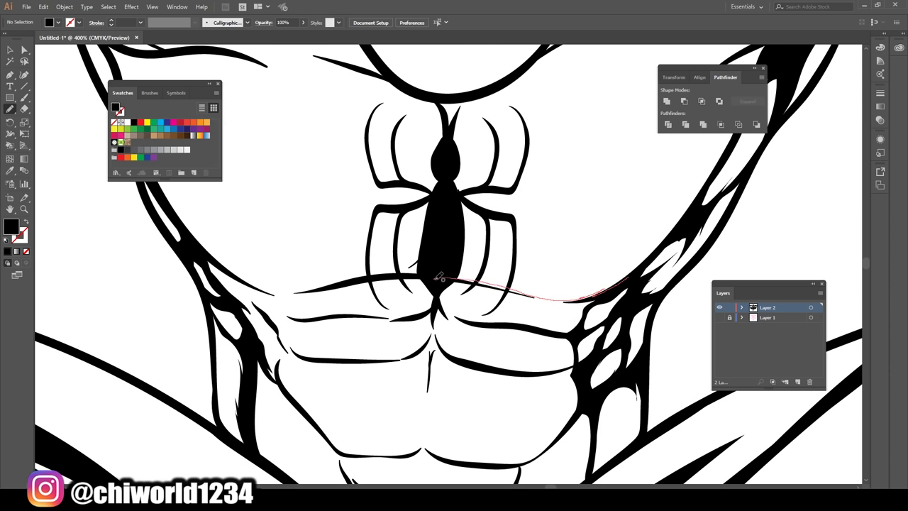
{"action": "left_click_drag", "start_coordinate": [439, 277], "coordinate": [435, 278]}
{"action": "left_click_drag", "start_coordinate": [299, 296], "coordinate": [284, 285]}
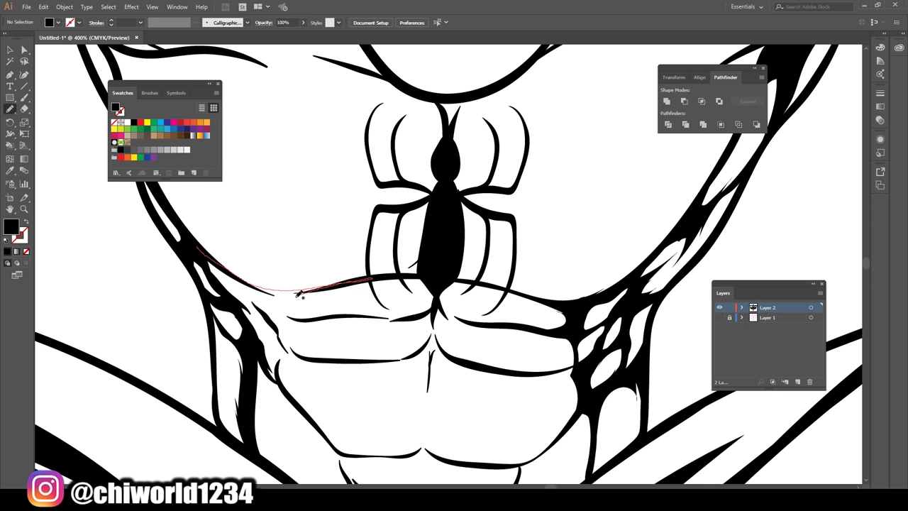
- Thicken the lower pectoral line, another chest line and the line under the chin
{"action": "scroll", "coordinate": [337, 241], "scroll_direction": "down", "scroll_amount": 2}
{"action": "scroll", "coordinate": [514, 347], "scroll_direction": "up", "scroll_amount": 3}
{"action": "left_click_drag", "start_coordinate": [572, 317], "coordinate": [364, 395]}
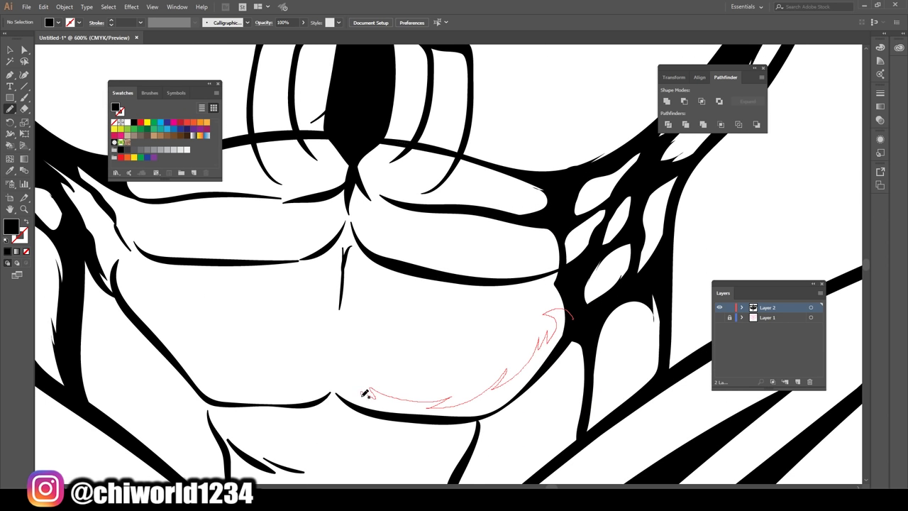
{"action": "scroll", "coordinate": [604, 379], "scroll_direction": "down", "scroll_amount": 3}
{"action": "scroll", "coordinate": [369, 341], "scroll_direction": "up", "scroll_amount": 2}
{"action": "mouse_move", "coordinate": [361, 351]}
{"action": "left_mouse_down"}
{"action": "mouse_move", "coordinate": [333, 301]}
{"action": "mouse_move", "coordinate": [306, 284]}
{"action": "left_mouse_up"}
{"action": "scroll", "coordinate": [453, 273], "scroll_direction": "down", "scroll_amount": 4}
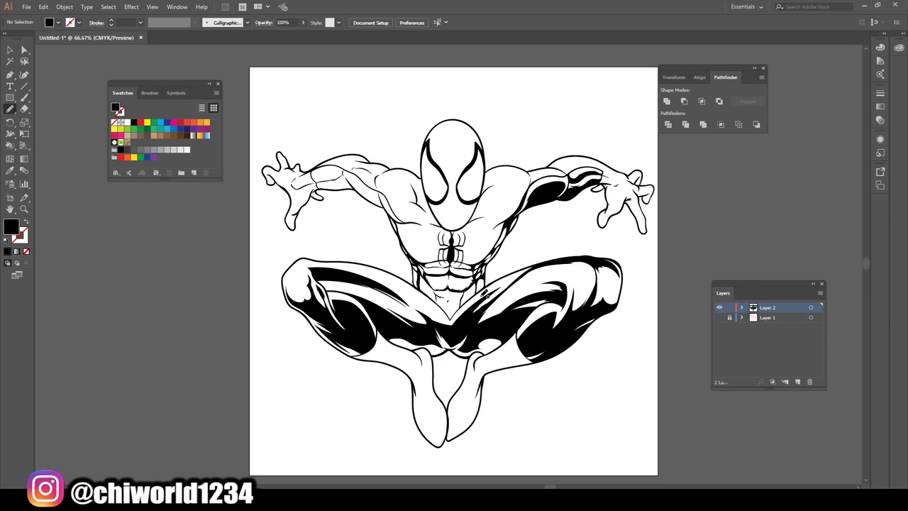
{"action": "scroll", "coordinate": [460, 274], "scroll_direction": "up", "scroll_amount": 3}
{"action": "left_click_drag", "start_coordinate": [508, 250], "coordinate": [510, 253]}
{"action": "scroll", "coordinate": [454, 283], "scroll_direction": "down", "scroll_amount": 4}
- Paint tapered black Blob Brush lines along the jaw and across the chest
{"action": "scroll", "coordinate": [425, 319], "scroll_direction": "up", "scroll_amount": 3}
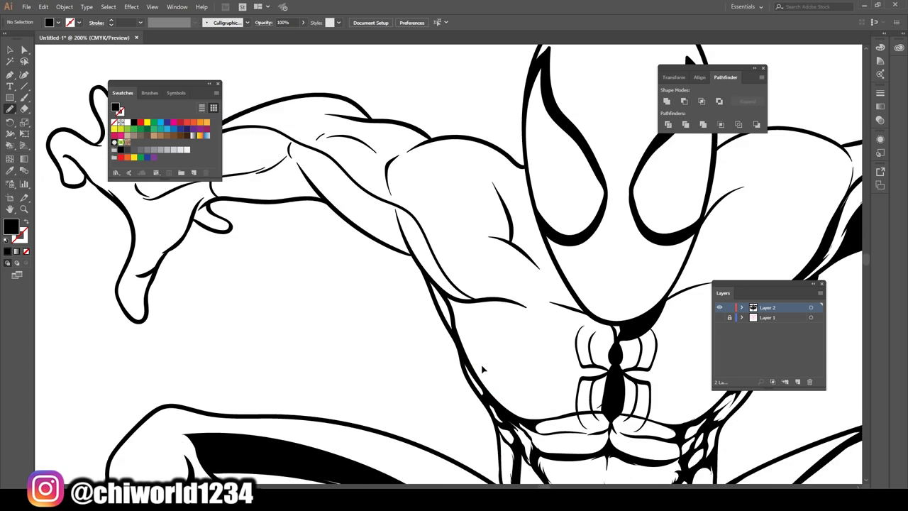
{"action": "scroll", "coordinate": [419, 337], "scroll_direction": "up", "scroll_amount": 1}
{"action": "left_click_drag", "start_coordinate": [408, 247], "coordinate": [414, 252]}
{"action": "scroll", "coordinate": [418, 284], "scroll_direction": "down", "scroll_amount": 4}
{"action": "scroll", "coordinate": [426, 320], "scroll_direction": "up", "scroll_amount": 3}
{"action": "mouse_move", "coordinate": [376, 415]}
{"action": "left_mouse_down"}
{"action": "mouse_move", "coordinate": [436, 347]}
{"action": "mouse_move", "coordinate": [430, 372]}
{"action": "left_mouse_up"}
- Outline a black shadow along the leg and fill the upper thigh shadow
{"action": "scroll", "coordinate": [429, 372], "scroll_direction": "down", "scroll_amount": 4}
{"action": "scroll", "coordinate": [497, 320], "scroll_direction": "up", "scroll_amount": 1}
{"action": "scroll", "coordinate": [497, 320], "scroll_direction": "up", "scroll_amount": 2}
{"action": "scroll", "coordinate": [630, 449], "scroll_direction": "down", "scroll_amount": 3}
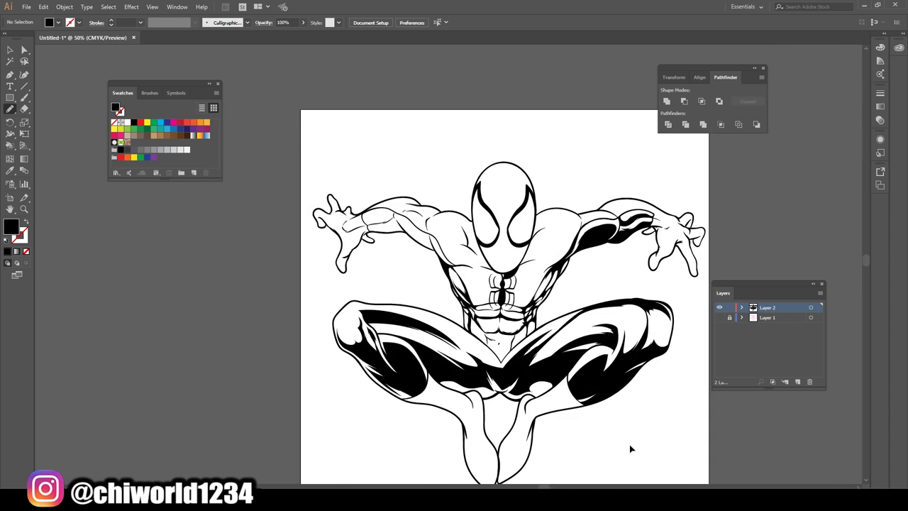
{"action": "scroll", "coordinate": [630, 448], "scroll_direction": "up", "scroll_amount": 5}
{"action": "left_click_drag", "start_coordinate": [403, 272], "coordinate": [476, 278]}
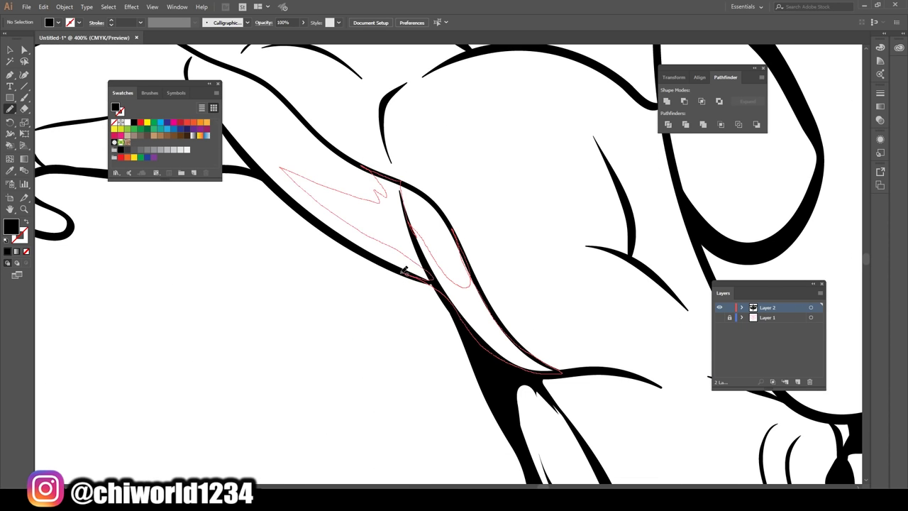
{"action": "left_click_drag", "start_coordinate": [401, 179], "coordinate": [429, 281]}
- Shade the arm's underside with a leaf-shaped black shadow
{"action": "scroll", "coordinate": [543, 454], "scroll_direction": "down", "scroll_amount": 4}
{"action": "scroll", "coordinate": [442, 345], "scroll_direction": "up", "scroll_amount": 3}
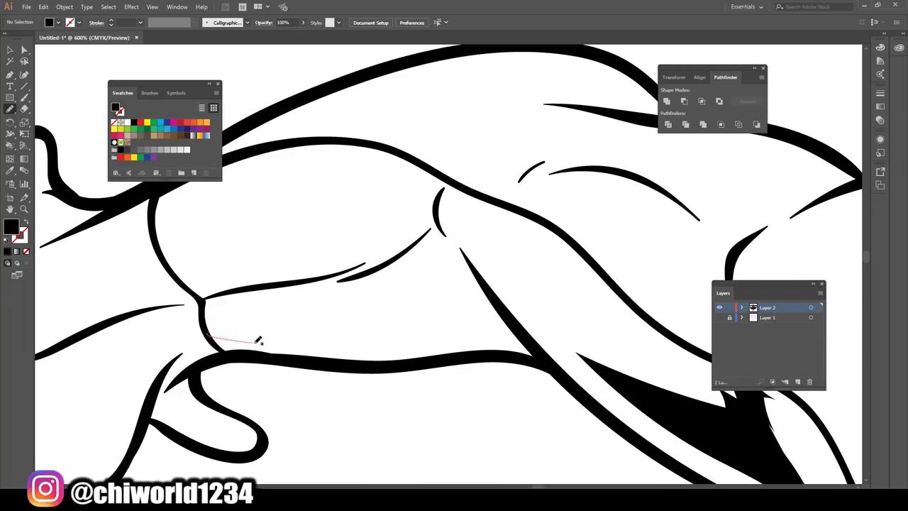
{"action": "left_click_drag", "start_coordinate": [256, 341], "coordinate": [426, 360]}
{"action": "scroll", "coordinate": [788, 398], "scroll_direction": "down", "scroll_amount": 3}
{"action": "scroll", "coordinate": [788, 398], "scroll_direction": "down", "scroll_amount": 3}
{"action": "scroll", "coordinate": [368, 236], "scroll_direction": "up", "scroll_amount": 7}
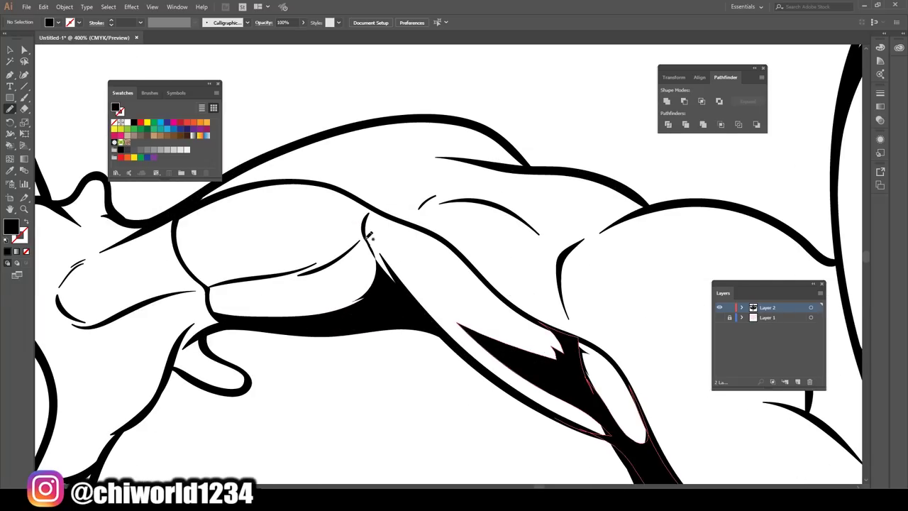
{"action": "left_click_drag", "start_coordinate": [517, 323], "coordinate": [521, 327]}
{"action": "left_click_drag", "start_coordinate": [370, 218], "coordinate": [234, 238]}
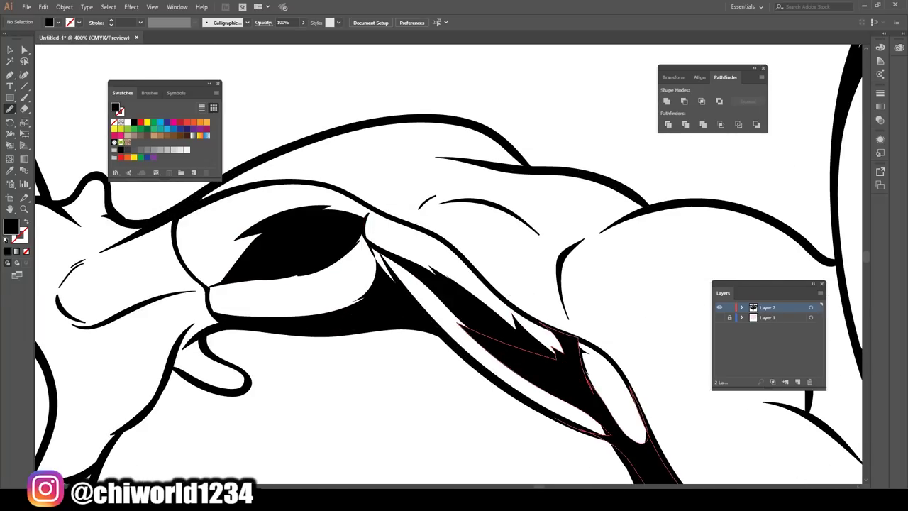
{"action": "mouse_move", "coordinate": [390, 254]}
{"action": "left_mouse_down"}
{"action": "mouse_move", "coordinate": [409, 286]}
{"action": "mouse_move", "coordinate": [413, 255]}
{"action": "left_mouse_up"}
- Add small black accent strokes and a shadow edge along the knee
{"action": "scroll", "coordinate": [420, 324], "scroll_direction": "down", "scroll_amount": 4}
{"action": "scroll", "coordinate": [428, 318], "scroll_direction": "up", "scroll_amount": 6}
{"action": "left_click_drag", "start_coordinate": [497, 327], "coordinate": [458, 398]}
{"action": "scroll", "coordinate": [547, 391], "scroll_direction": "down", "scroll_amount": 4}
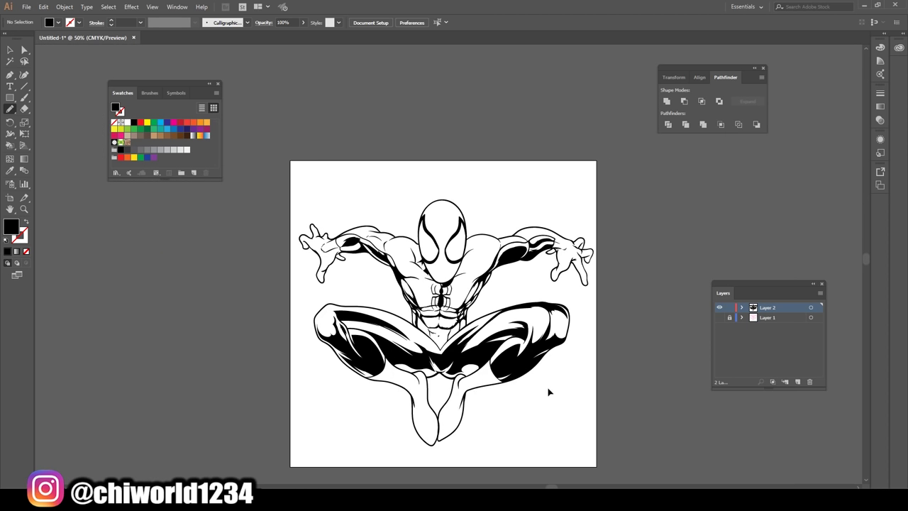
{"action": "scroll", "coordinate": [447, 368], "scroll_direction": "up", "scroll_amount": 5}
{"action": "scroll", "coordinate": [447, 367], "scroll_direction": "down", "scroll_amount": 3}
{"action": "left_click_drag", "start_coordinate": [554, 351], "coordinate": [532, 394]}
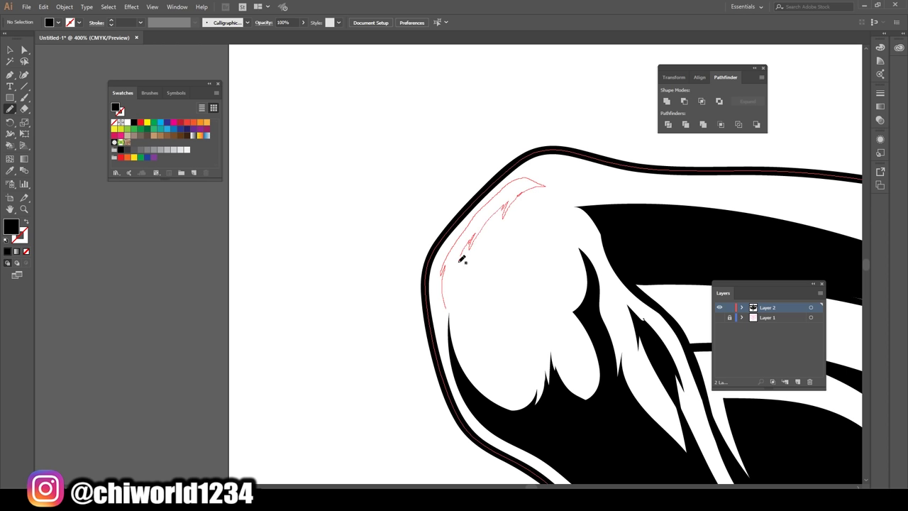
{"action": "left_click_drag", "start_coordinate": [462, 259], "coordinate": [447, 313]}
- Thicken the black shadow line below the abdomen
{"action": "scroll", "coordinate": [446, 324], "scroll_direction": "down", "scroll_amount": 4}
{"action": "scroll", "coordinate": [609, 400], "scroll_direction": "up", "scroll_amount": 3}
{"action": "left_click_drag", "start_coordinate": [347, 409], "coordinate": [440, 342]}
{"action": "scroll", "coordinate": [391, 355], "scroll_direction": "down", "scroll_amount": 4}
{"action": "scroll", "coordinate": [336, 386], "scroll_direction": "up", "scroll_amount": 3}
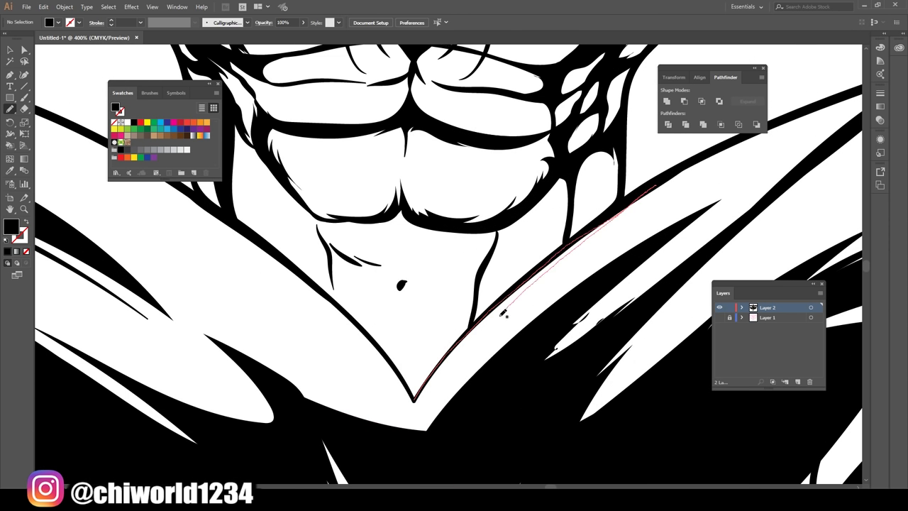
{"action": "left_click_drag", "start_coordinate": [503, 313], "coordinate": [414, 398]}
- Add two black shadow shapes on the thigh, fitting the view with Ctrl+0
{"action": "key", "text": "ctrl+0"}
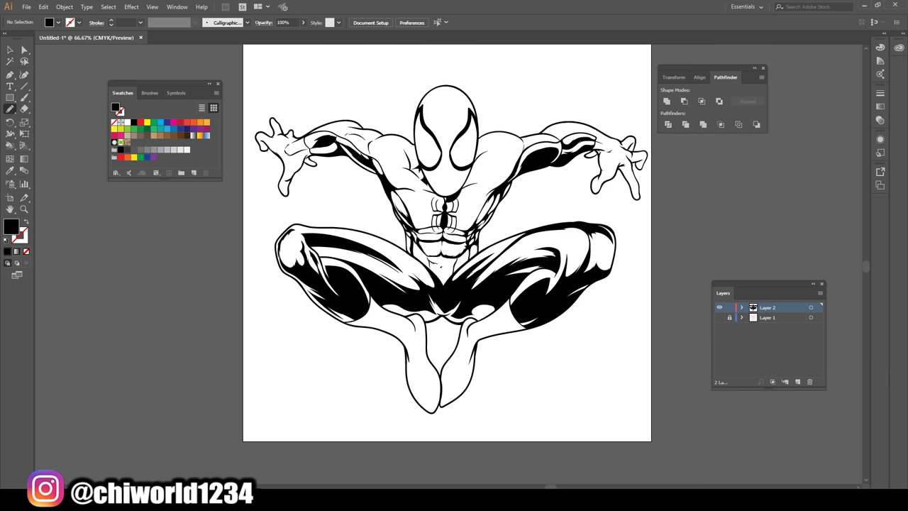
{"action": "scroll", "coordinate": [522, 345], "scroll_direction": "up", "scroll_amount": 5}
{"action": "left_click_drag", "start_coordinate": [433, 259], "coordinate": [433, 260]}
{"action": "key", "text": "ctrl+0"}
{"action": "scroll", "coordinate": [543, 444], "scroll_direction": "up", "scroll_amount": 2}
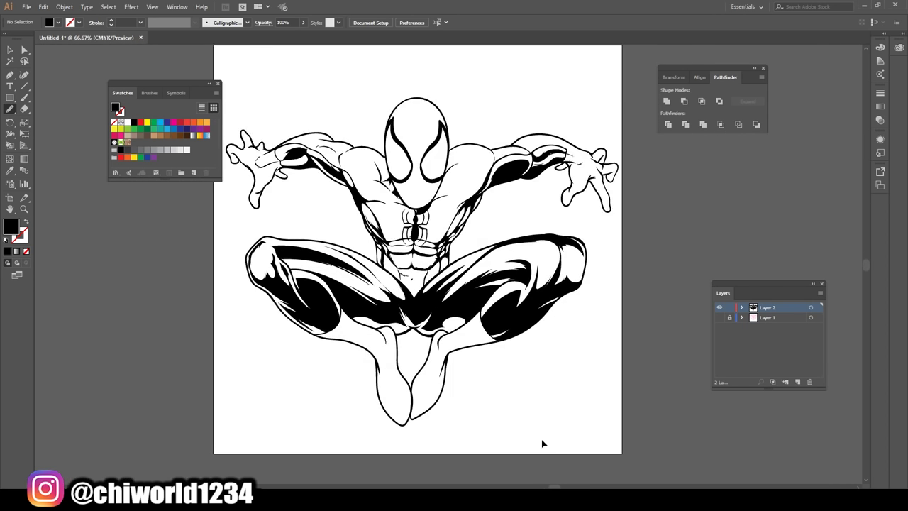
{"action": "scroll", "coordinate": [298, 333], "scroll_direction": "up", "scroll_amount": 5}
{"action": "left_click_drag", "start_coordinate": [310, 291], "coordinate": [310, 293]}
{"action": "key", "text": "ctrl+0"}
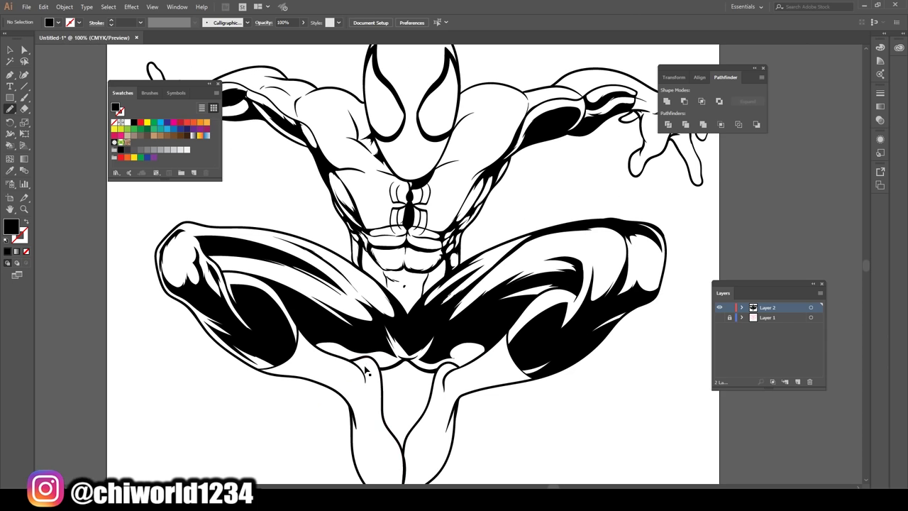
{"action": "scroll", "coordinate": [457, 307], "scroll_direction": "up", "scroll_amount": 6}
- Draw tapered black strokes on the abs and across the chest
{"action": "left_click_drag", "start_coordinate": [443, 368], "coordinate": [458, 307]}
{"action": "left_click_drag", "start_coordinate": [460, 446], "coordinate": [460, 446]}
{"action": "key", "text": "ctrl+0"}
{"action": "scroll", "coordinate": [454, 156], "scroll_direction": "up", "scroll_amount": 5}
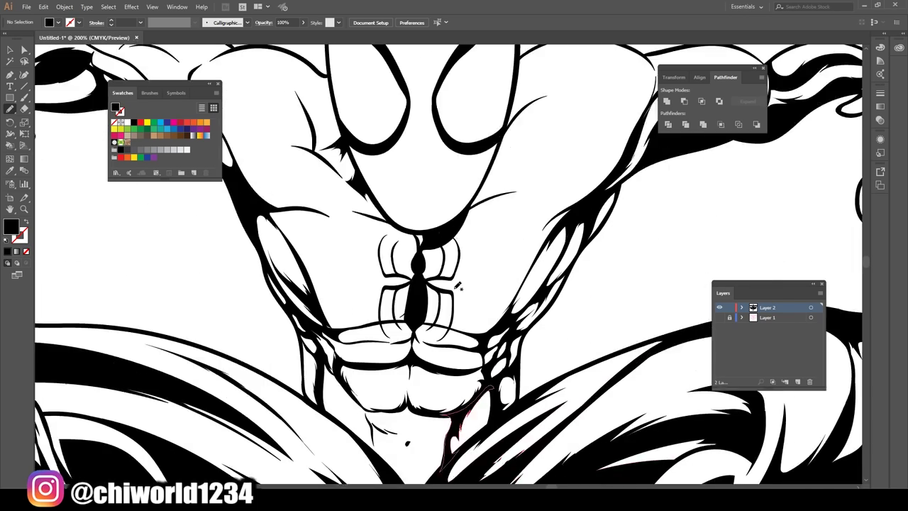
{"action": "left_click_drag", "start_coordinate": [398, 294], "coordinate": [560, 233]}
{"action": "left_click_drag", "start_coordinate": [469, 166], "coordinate": [469, 166]}
{"action": "key", "text": "ctrl+0"}
{"action": "scroll", "coordinate": [490, 333], "scroll_direction": "up", "scroll_amount": 5}
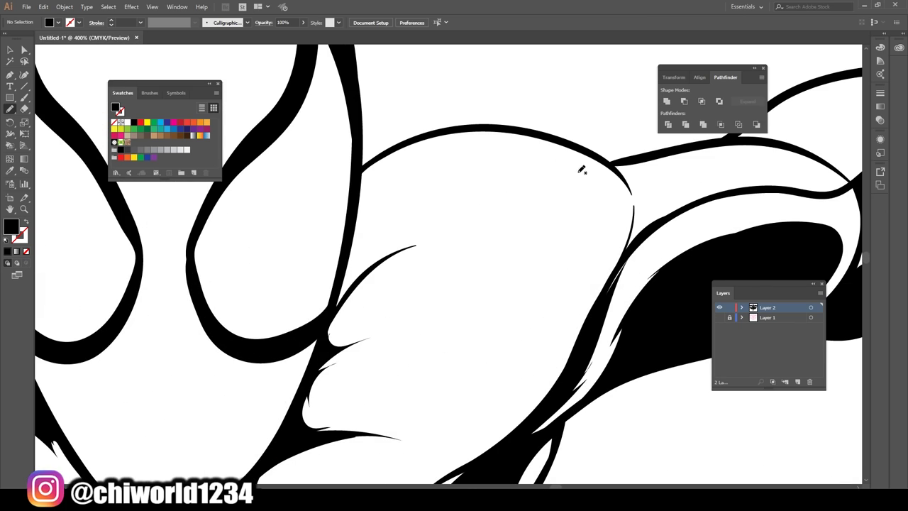
- Add a black stroke on the leg and two small accents on the hand
{"action": "left_click_drag", "start_coordinate": [414, 220], "coordinate": [610, 159]}
{"action": "key", "text": "ctrl+0"}
{"action": "scroll", "coordinate": [540, 273], "scroll_direction": "up", "scroll_amount": 6}
{"action": "left_click_drag", "start_coordinate": [425, 390], "coordinate": [436, 312]}
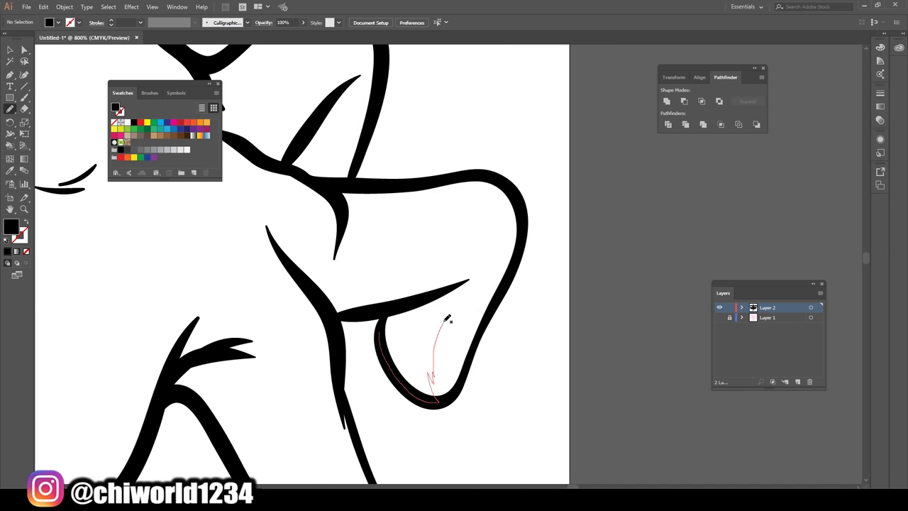
{"action": "scroll", "coordinate": [492, 397], "scroll_direction": "down", "scroll_amount": 3}
{"action": "scroll", "coordinate": [493, 397], "scroll_direction": "up", "scroll_amount": 3}
{"action": "left_click_drag", "start_coordinate": [362, 369], "coordinate": [379, 311]}
{"action": "key", "text": "ctrl+0"}
- Add more small black accents around the hand
{"action": "scroll", "coordinate": [340, 355], "scroll_direction": "up", "scroll_amount": 5}
{"action": "mouse_move", "coordinate": [302, 373]}
{"action": "left_mouse_down"}
{"action": "mouse_move", "coordinate": [376, 349]}
{"action": "mouse_move", "coordinate": [426, 383]}
{"action": "left_mouse_up"}
{"action": "key", "text": "ctrl+0"}
{"action": "scroll", "coordinate": [308, 360], "scroll_direction": "up", "scroll_amount": 5}
{"action": "scroll", "coordinate": [307, 359], "scroll_direction": "up", "scroll_amount": 2}
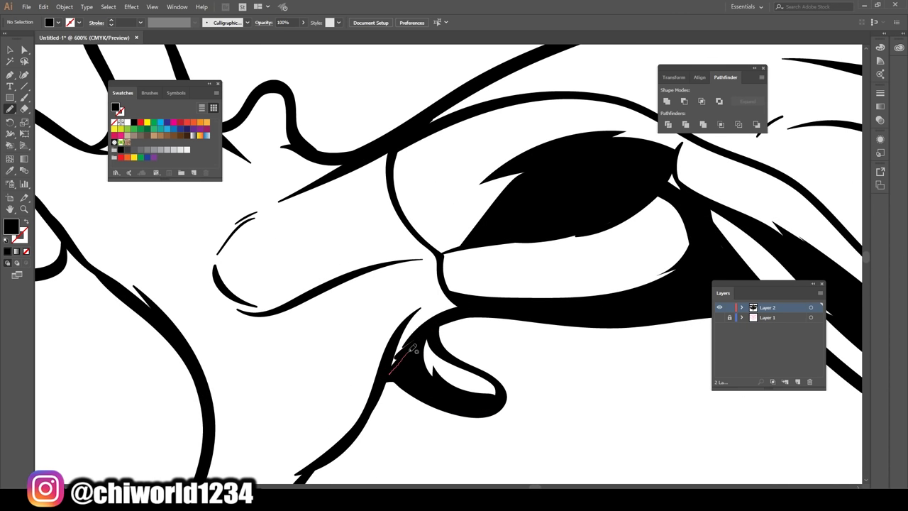
{"action": "key", "text": "ctrl+0"}
{"action": "scroll", "coordinate": [315, 416], "scroll_direction": "up", "scroll_amount": 5}
{"action": "left_click_drag", "start_coordinate": [345, 207], "coordinate": [362, 226]}
{"action": "left_click_drag", "start_coordinate": [413, 280], "coordinate": [416, 285]}
{"action": "key", "text": "ctrl+0"}
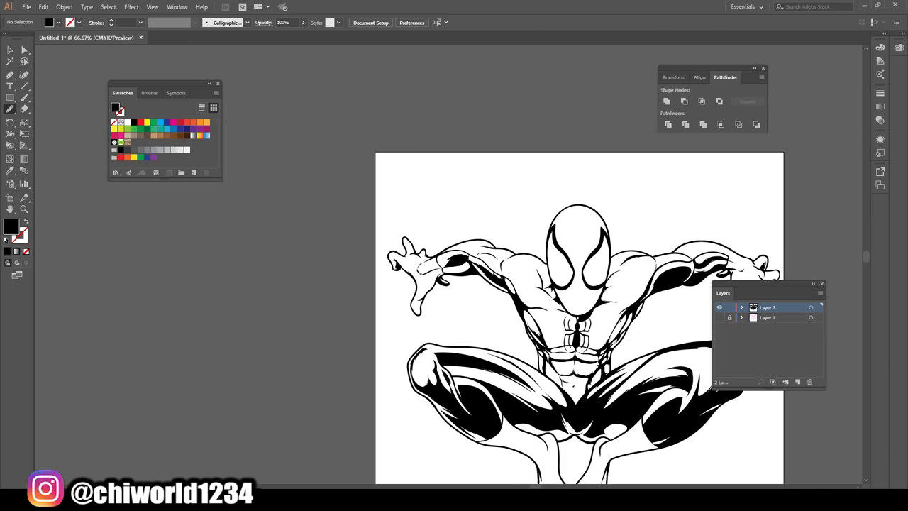
- Paint black shadow strokes on the mask, including along its left side
{"action": "scroll", "coordinate": [508, 255], "scroll_direction": "up", "scroll_amount": 3}
{"action": "scroll", "coordinate": [508, 255], "scroll_direction": "up", "scroll_amount": 2}
{"action": "left_click_drag", "start_coordinate": [585, 372], "coordinate": [508, 254]}
{"action": "left_click_drag", "start_coordinate": [288, 238], "coordinate": [334, 468]}
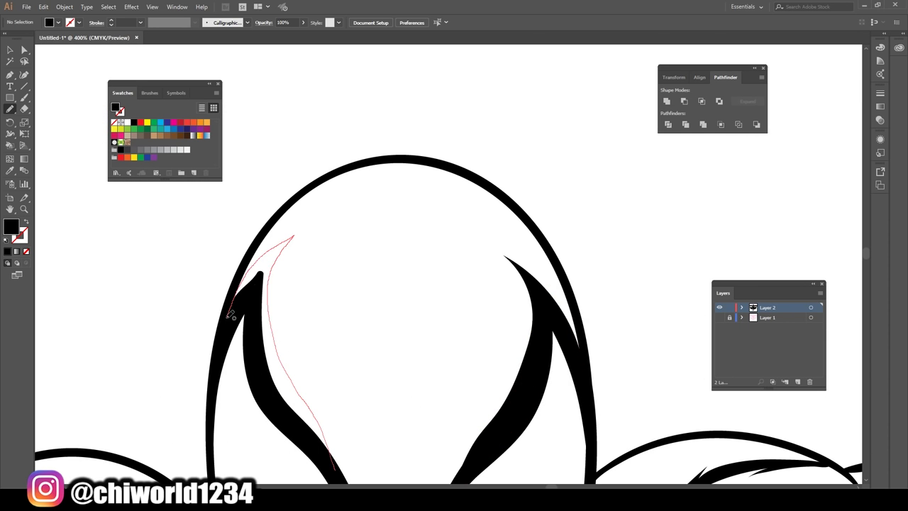
{"action": "key", "text": "ctrl+0"}
{"action": "scroll", "coordinate": [594, 386], "scroll_direction": "up", "scroll_amount": 3}
{"action": "scroll", "coordinate": [594, 386], "scroll_direction": "up", "scroll_amount": 1}
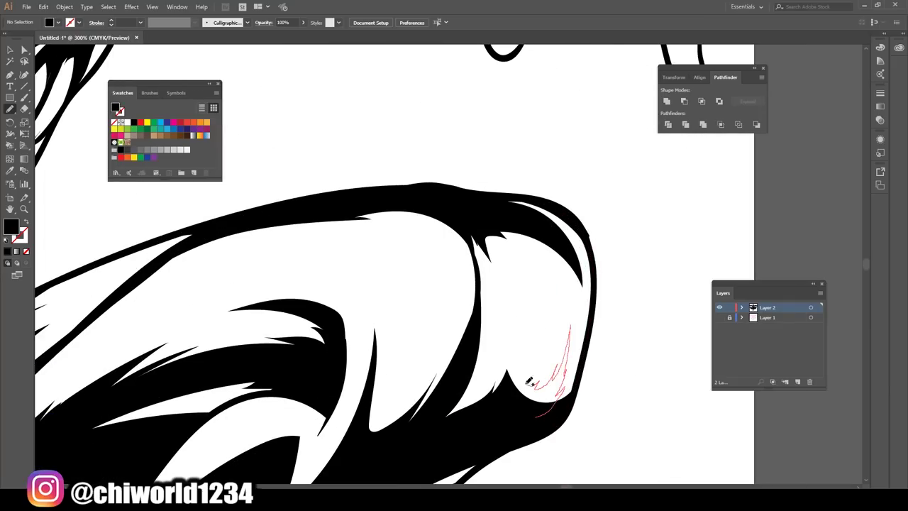
- Add black spikes along the knee's edge and into the leg highlight
{"action": "left_click_drag", "start_coordinate": [567, 327], "coordinate": [515, 457]}
{"action": "left_click_drag", "start_coordinate": [266, 266], "coordinate": [162, 303]}
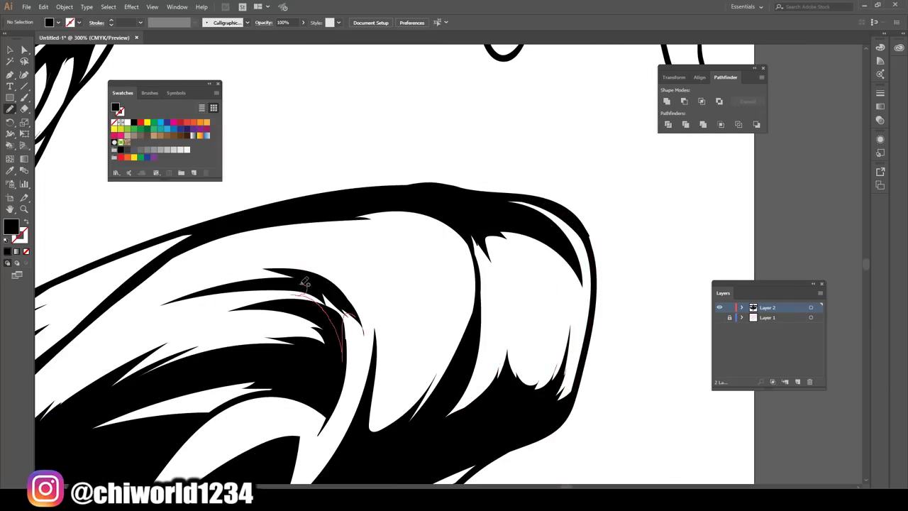
{"action": "key", "text": "ctrl+0"}
{"action": "scroll", "coordinate": [379, 442], "scroll_direction": "up", "scroll_amount": 4}
{"action": "scroll", "coordinate": [379, 354], "scroll_direction": "down", "scroll_amount": 1}
- Draw black shadow strokes near the lower torso and across the legs
{"action": "left_click_drag", "start_coordinate": [305, 264], "coordinate": [368, 414]}
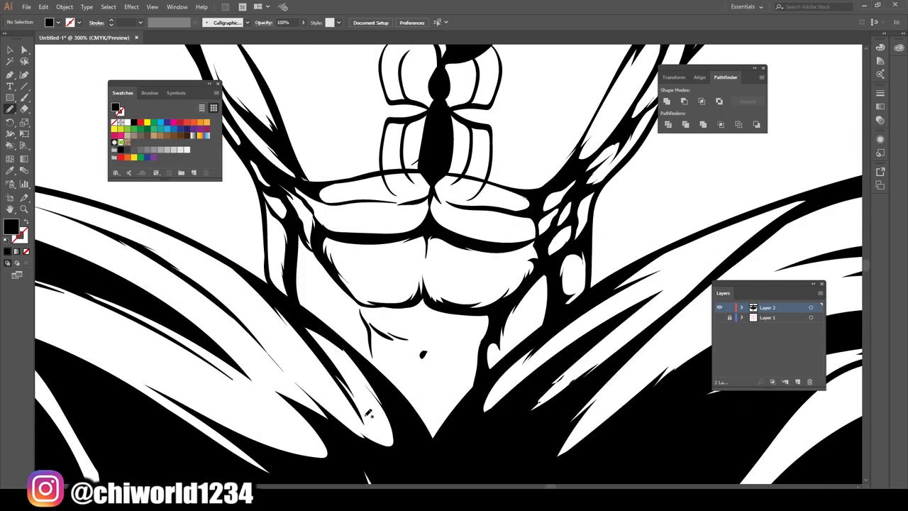
{"action": "scroll", "coordinate": [368, 414], "scroll_direction": "down", "scroll_amount": 1}
{"action": "scroll", "coordinate": [368, 413], "scroll_direction": "down", "scroll_amount": 1}
{"action": "scroll", "coordinate": [440, 355], "scroll_direction": "up", "scroll_amount": 2}
{"action": "left_click_drag", "start_coordinate": [408, 390], "coordinate": [458, 339]}
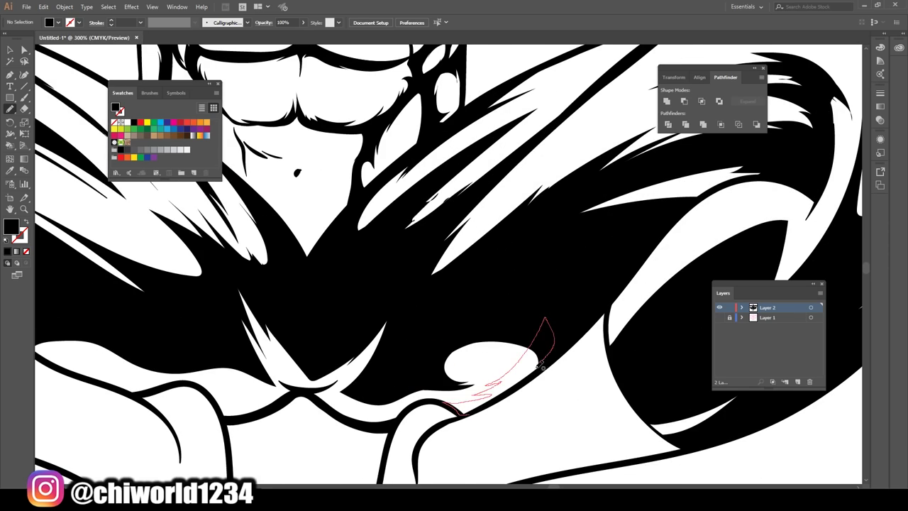
{"action": "scroll", "coordinate": [540, 363], "scroll_direction": "down", "scroll_amount": 3}
{"action": "scroll", "coordinate": [284, 355], "scroll_direction": "up", "scroll_amount": 3}
{"action": "left_click_drag", "start_coordinate": [383, 483], "coordinate": [186, 340]}
- Add Pencil shadow strokes on the thigh and thicken the inner thigh line
{"action": "scroll", "coordinate": [358, 367], "scroll_direction": "down", "scroll_amount": 3}
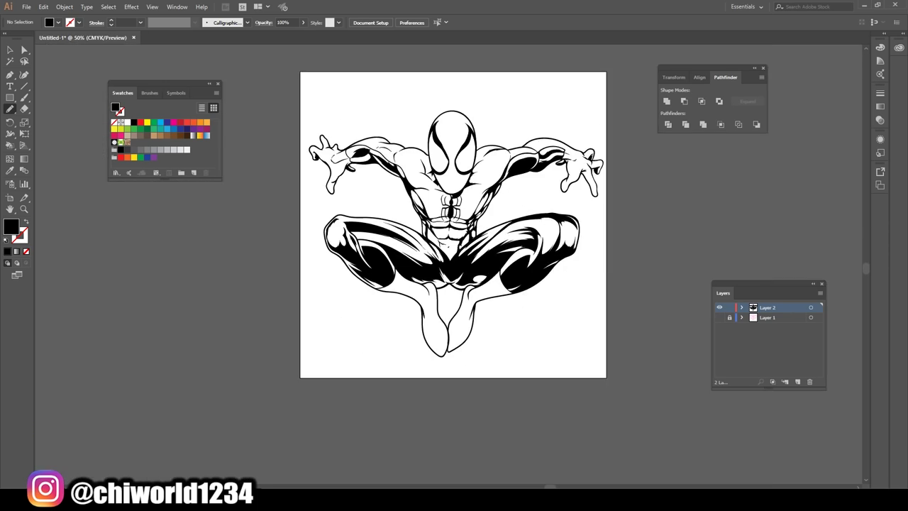
{"action": "scroll", "coordinate": [386, 375], "scroll_direction": "up", "scroll_amount": 3}
{"action": "scroll", "coordinate": [426, 390], "scroll_direction": "down", "scroll_amount": 1}
{"action": "scroll", "coordinate": [500, 412], "scroll_direction": "up", "scroll_amount": 1}
{"action": "scroll", "coordinate": [500, 412], "scroll_direction": "up", "scroll_amount": 1}
{"action": "left_click_drag", "start_coordinate": [558, 274], "coordinate": [247, 214]}
{"action": "scroll", "coordinate": [334, 387], "scroll_direction": "down", "scroll_amount": 3}
{"action": "scroll", "coordinate": [334, 388], "scroll_direction": "up", "scroll_amount": 2}
{"action": "scroll", "coordinate": [320, 355], "scroll_direction": "up", "scroll_amount": 1}
{"action": "scroll", "coordinate": [247, 214], "scroll_direction": "down", "scroll_amount": 2}
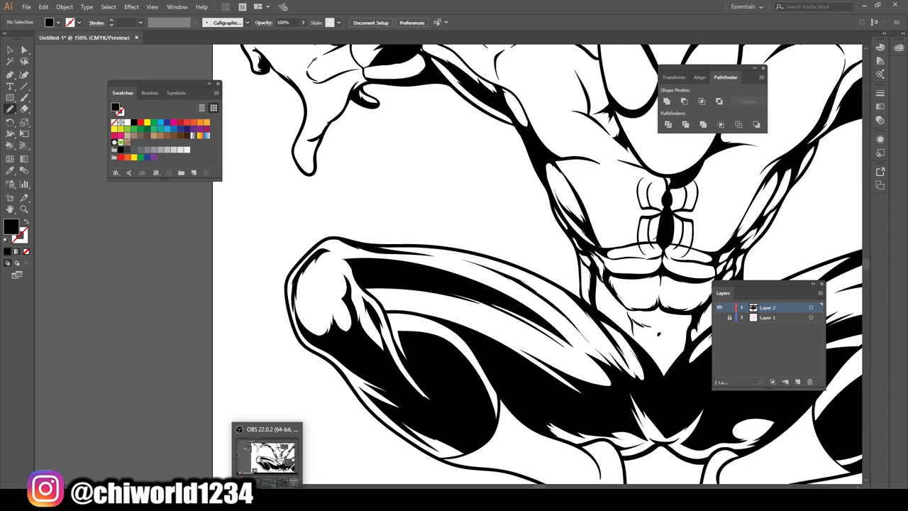
{"action": "scroll", "coordinate": [284, 249], "scroll_direction": "up", "scroll_amount": 1}
{"action": "left_click_drag", "start_coordinate": [525, 365], "coordinate": [380, 320]}
- Draw small line fixes near the navel and a touch-up stroke on the abdomen
{"action": "scroll", "coordinate": [369, 341], "scroll_direction": "down", "scroll_amount": 2}
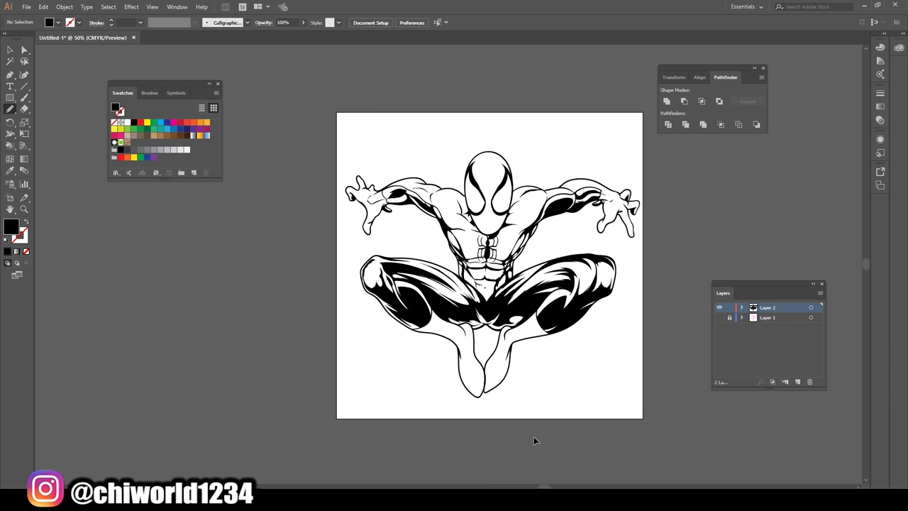
{"action": "scroll", "coordinate": [535, 440], "scroll_direction": "up", "scroll_amount": 3}
{"action": "left_click_drag", "start_coordinate": [497, 457], "coordinate": [494, 384]}
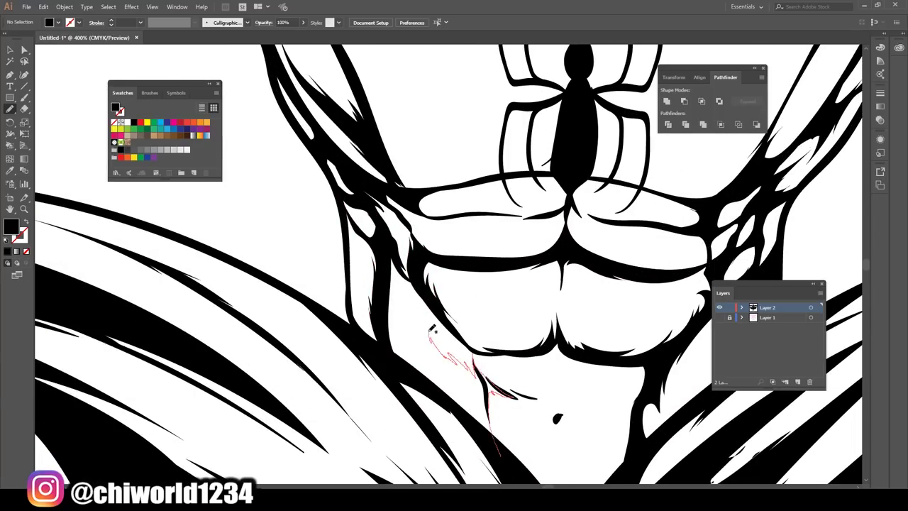
{"action": "scroll", "coordinate": [409, 338], "scroll_direction": "down", "scroll_amount": 3}
{"action": "scroll", "coordinate": [547, 375], "scroll_direction": "up", "scroll_amount": 3}
{"action": "left_click_drag", "start_coordinate": [568, 348], "coordinate": [520, 375]}
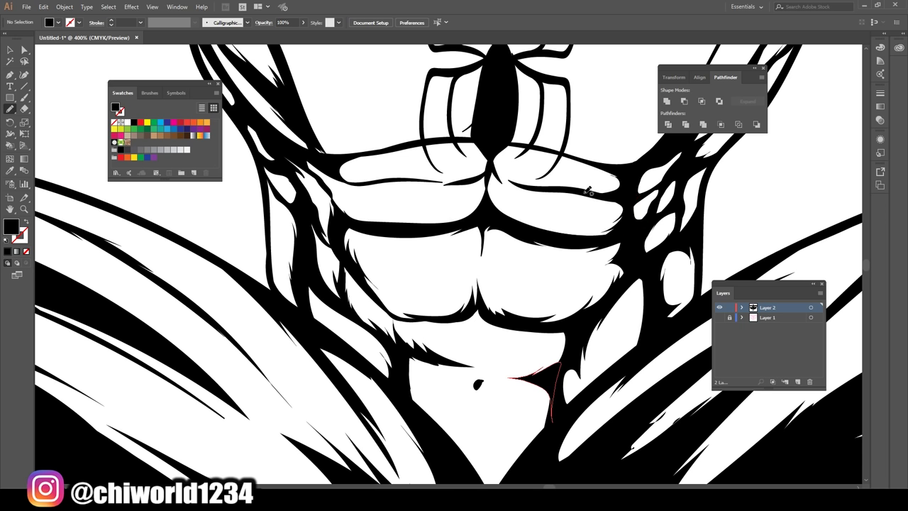
{"action": "left_click_drag", "start_coordinate": [330, 186], "coordinate": [408, 165]}
{"action": "scroll", "coordinate": [319, 437], "scroll_direction": "down", "scroll_amount": 5}
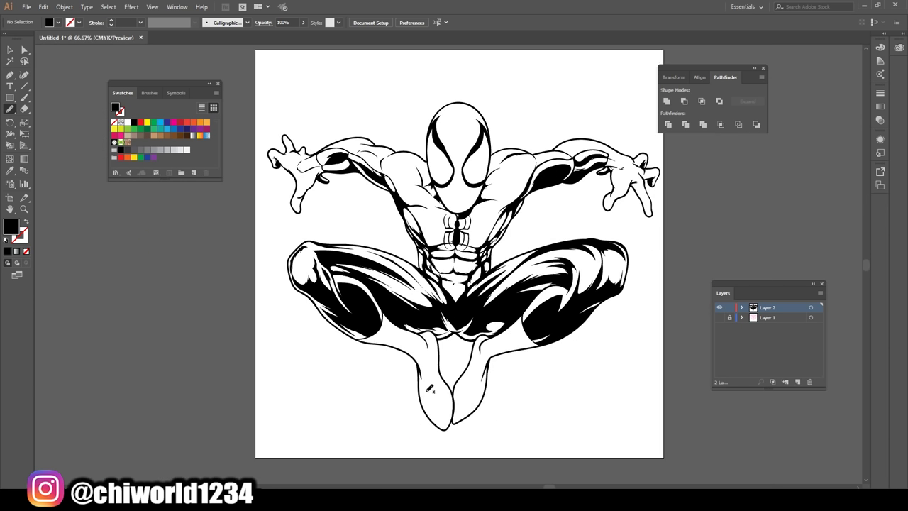
{"action": "scroll", "coordinate": [501, 367], "scroll_direction": "up", "scroll_amount": 1}
{"action": "scroll", "coordinate": [500, 365], "scroll_direction": "up", "scroll_amount": 3}
- Add thin touch-up strokes on the left thigh and close a gap in the outline
{"action": "left_click_drag", "start_coordinate": [520, 240], "coordinate": [521, 243]}
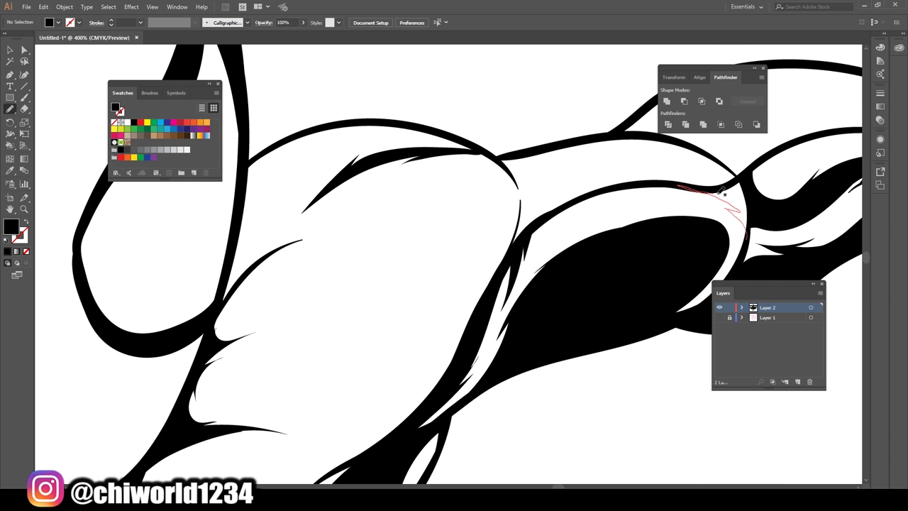
{"action": "scroll", "coordinate": [819, 446], "scroll_direction": "down", "scroll_amount": 5}
{"action": "scroll", "coordinate": [454, 298], "scroll_direction": "up", "scroll_amount": 5}
{"action": "left_click_drag", "start_coordinate": [415, 361], "coordinate": [411, 316]}
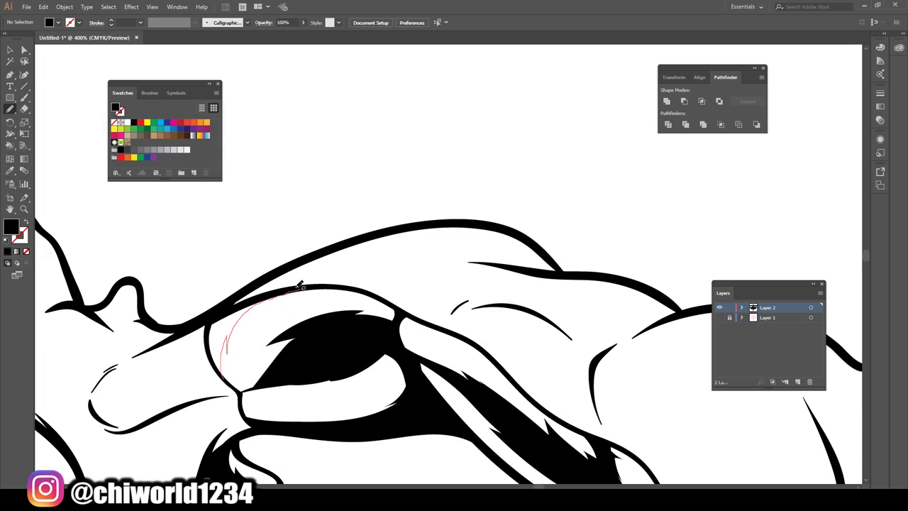
{"action": "scroll", "coordinate": [558, 429], "scroll_direction": "down", "scroll_amount": 5}
{"action": "scroll", "coordinate": [558, 430], "scroll_direction": "up", "scroll_amount": 4}
{"action": "mouse_move", "coordinate": [589, 372]}
{"action": "left_mouse_down"}
{"action": "mouse_move", "coordinate": [560, 422]}
{"action": "mouse_move", "coordinate": [600, 359]}
{"action": "left_mouse_up"}
- Thicken the arm outline with a freehand stroke
{"action": "scroll", "coordinate": [618, 324], "scroll_direction": "down", "scroll_amount": 5}
{"action": "scroll", "coordinate": [455, 415], "scroll_direction": "up", "scroll_amount": 4}
{"action": "scroll", "coordinate": [455, 414], "scroll_direction": "up", "scroll_amount": 1}
{"action": "left_click_drag", "start_coordinate": [406, 298], "coordinate": [422, 233]}
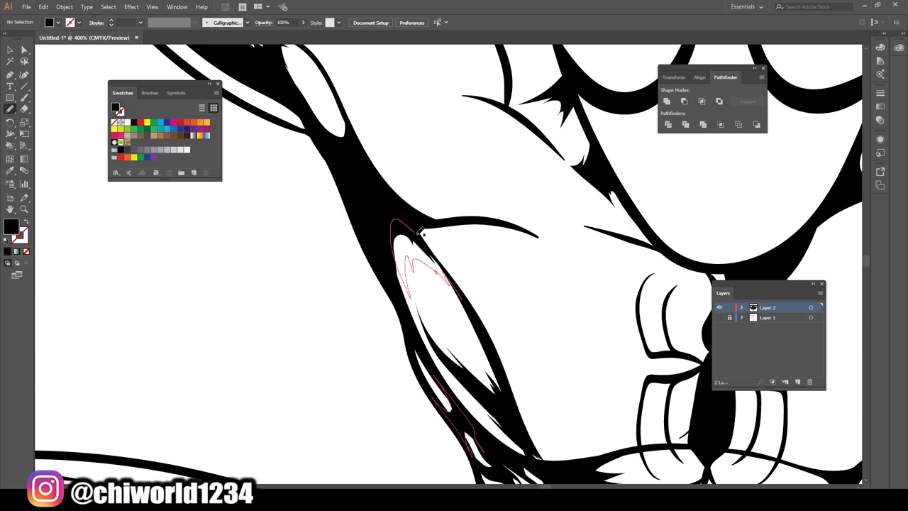
{"action": "scroll", "coordinate": [421, 233], "scroll_direction": "down", "scroll_amount": 5}
{"action": "scroll", "coordinate": [231, 187], "scroll_direction": "up", "scroll_amount": 1}
{"action": "scroll", "coordinate": [231, 187], "scroll_direction": "up", "scroll_amount": 3}
- Draw a new Paintbrush line stroke across the crotch
{"action": "key", "text": "b"}
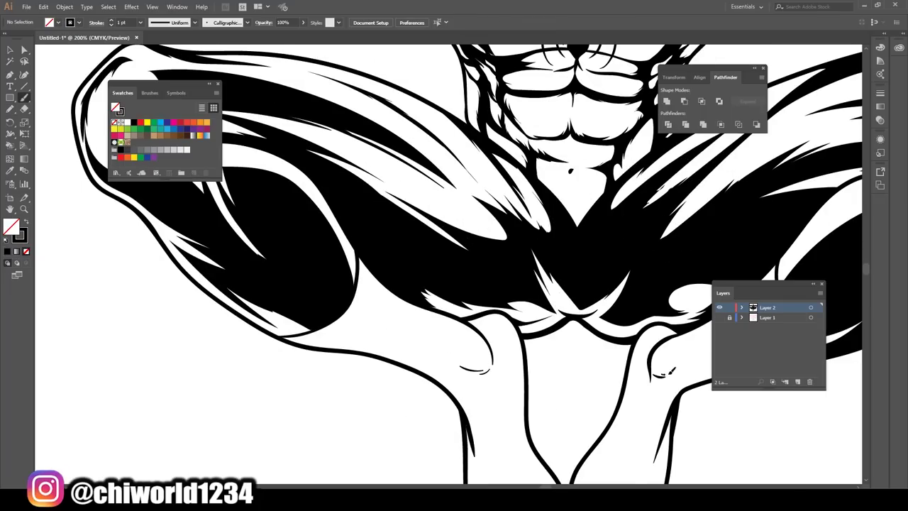
{"action": "scroll", "coordinate": [671, 370], "scroll_direction": "down", "scroll_amount": 5}
{"action": "scroll", "coordinate": [607, 220], "scroll_direction": "up", "scroll_amount": 3}
{"action": "scroll", "coordinate": [430, 240], "scroll_direction": "down", "scroll_amount": 5}
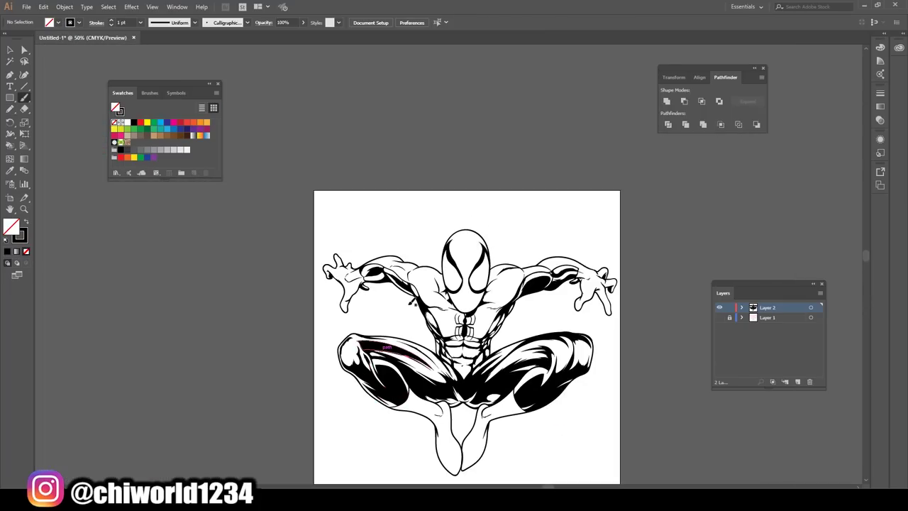
{"action": "scroll", "coordinate": [355, 273], "scroll_direction": "up", "scroll_amount": 3}
{"action": "scroll", "coordinate": [336, 264], "scroll_direction": "up", "scroll_amount": 3}
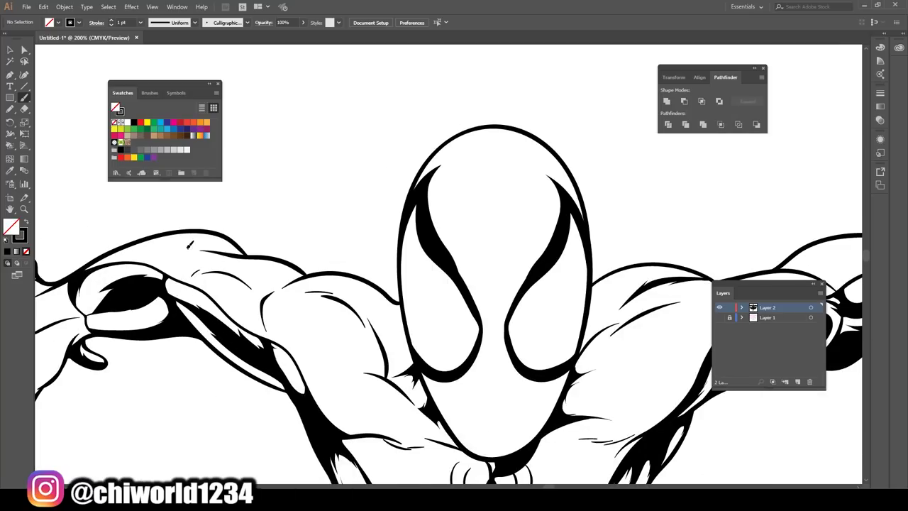
{"action": "scroll", "coordinate": [206, 260], "scroll_direction": "down", "scroll_amount": 5}
{"action": "scroll", "coordinate": [558, 248], "scroll_direction": "up", "scroll_amount": 3}
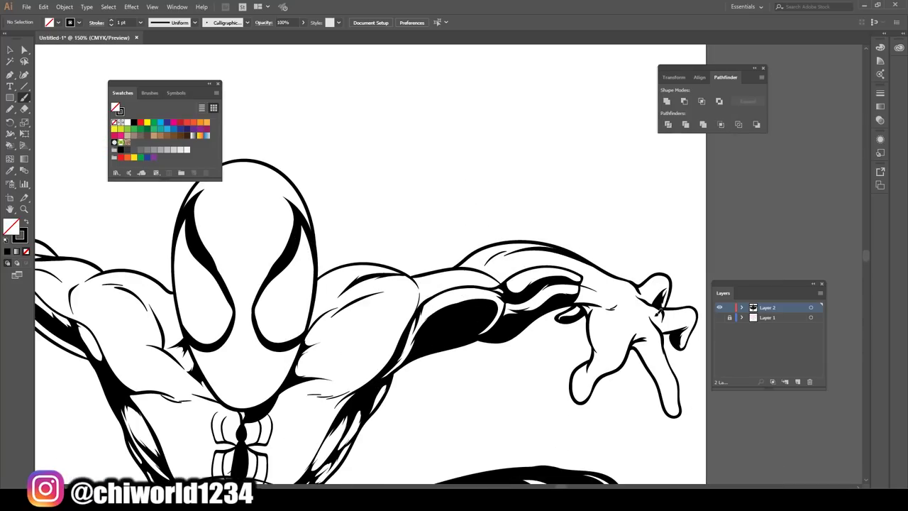
{"action": "scroll", "coordinate": [668, 376], "scroll_direction": "down", "scroll_amount": 4}
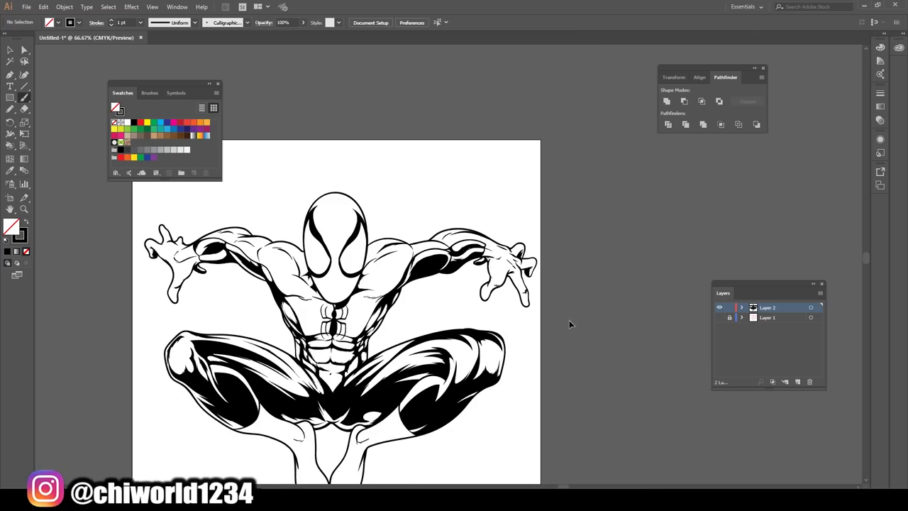
{"action": "scroll", "coordinate": [569, 320], "scroll_direction": "up", "scroll_amount": 5}
{"action": "scroll", "coordinate": [504, 172], "scroll_direction": "down", "scroll_amount": 5}
{"action": "scroll", "coordinate": [300, 335], "scroll_direction": "up", "scroll_amount": 4}
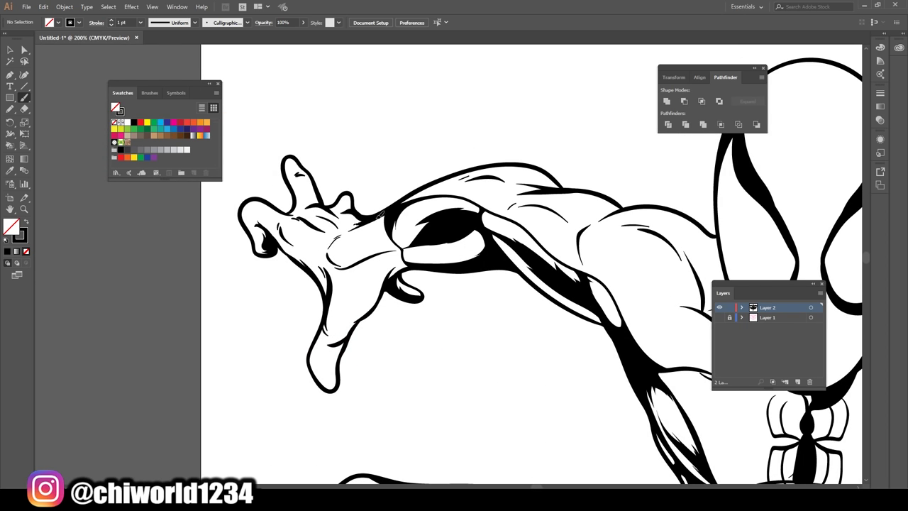
{"action": "scroll", "coordinate": [380, 214], "scroll_direction": "down", "scroll_amount": 5}
{"action": "scroll", "coordinate": [302, 279], "scroll_direction": "up", "scroll_amount": 6}
{"action": "scroll", "coordinate": [302, 279], "scroll_direction": "down", "scroll_amount": 2}
{"action": "scroll", "coordinate": [302, 279], "scroll_direction": "up", "scroll_amount": 1}
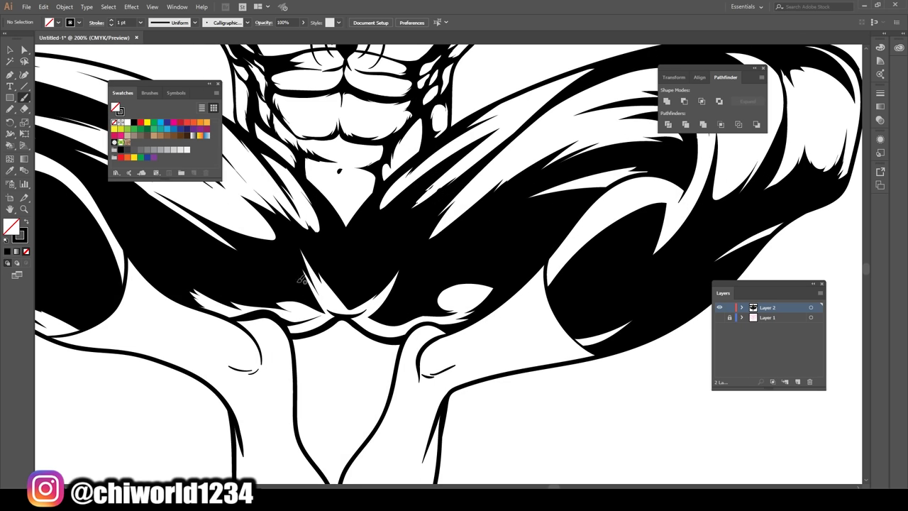
{"action": "scroll", "coordinate": [303, 280], "scroll_direction": "up", "scroll_amount": 2}
{"action": "left_click_drag", "start_coordinate": [455, 327], "coordinate": [234, 324]}
- Paint a filled Blob Brush stroke to close the crotch line
{"action": "key", "text": "v"}
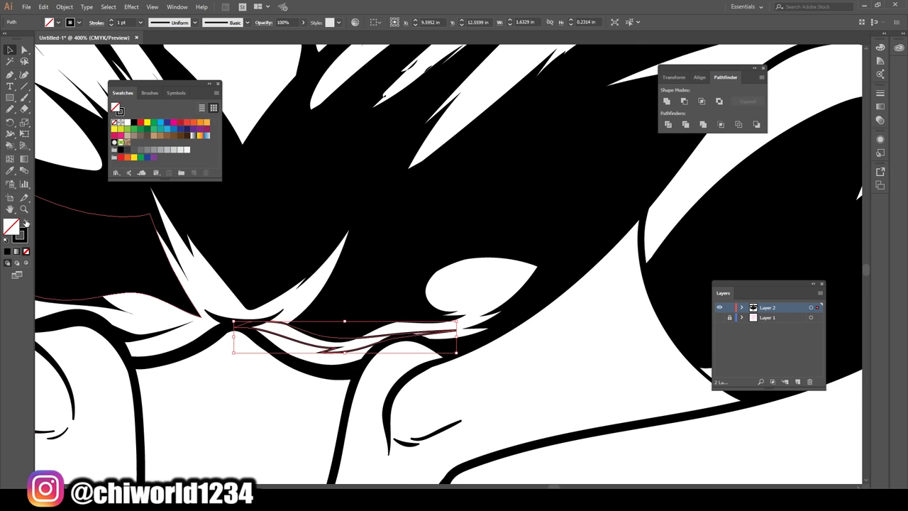
{"action": "scroll", "coordinate": [186, 409], "scroll_direction": "down", "scroll_amount": 4}
{"action": "scroll", "coordinate": [187, 409], "scroll_direction": "up", "scroll_amount": 4}
{"action": "key", "text": "shift+b"}
{"action": "left_click_drag", "start_coordinate": [437, 317], "coordinate": [446, 350]}
{"action": "scroll", "coordinate": [451, 406], "scroll_direction": "down", "scroll_amount": 5}
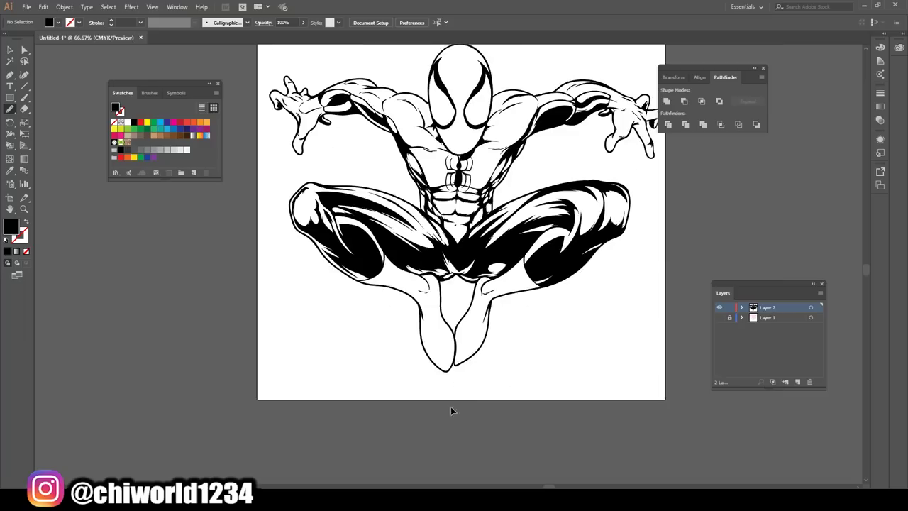
- Select all the line art and duplicate Layer 2
{"action": "key", "text": "v"}
{"action": "key", "text": "ctrl+a"}
{"action": "left_click", "coordinate": [64, 6]}
{"action": "left_click", "coordinate": [78, 35]}
{"action": "left_click", "coordinate": [688, 226]}
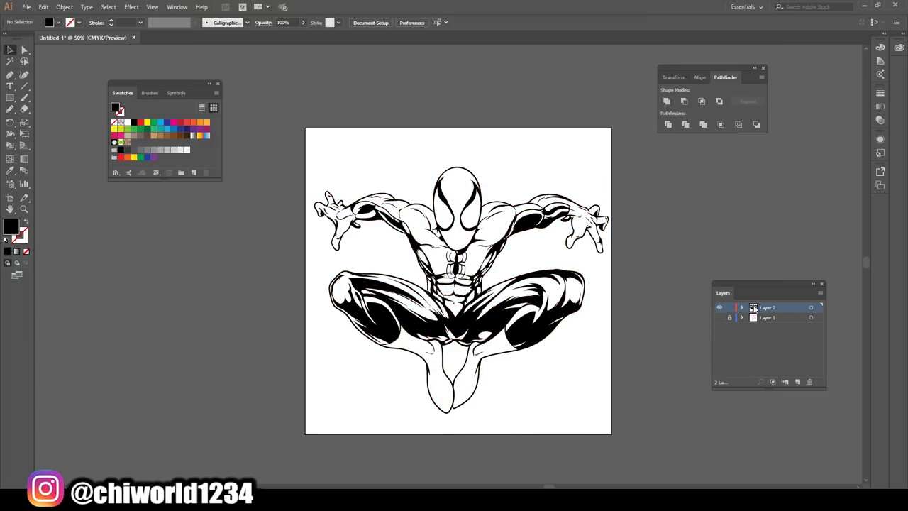
{"action": "left_click_drag", "start_coordinate": [768, 307], "coordinate": [798, 382]}
- Draw a blue-filled shape behind the whole figure
{"action": "double_click", "coordinate": [10, 226]}
{"action": "left_click", "coordinate": [240, 36]}
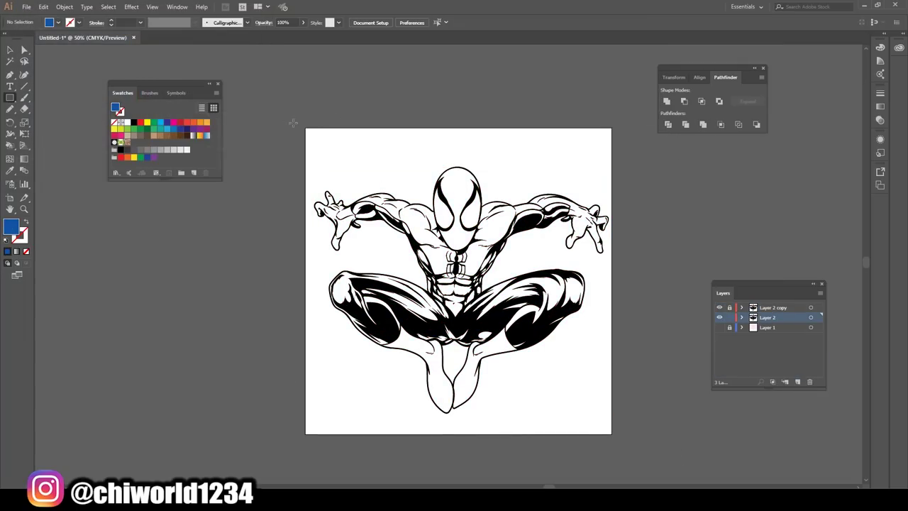
{"action": "key", "text": "m"}
{"action": "left_click_drag", "start_coordinate": [281, 113], "coordinate": [638, 427]}
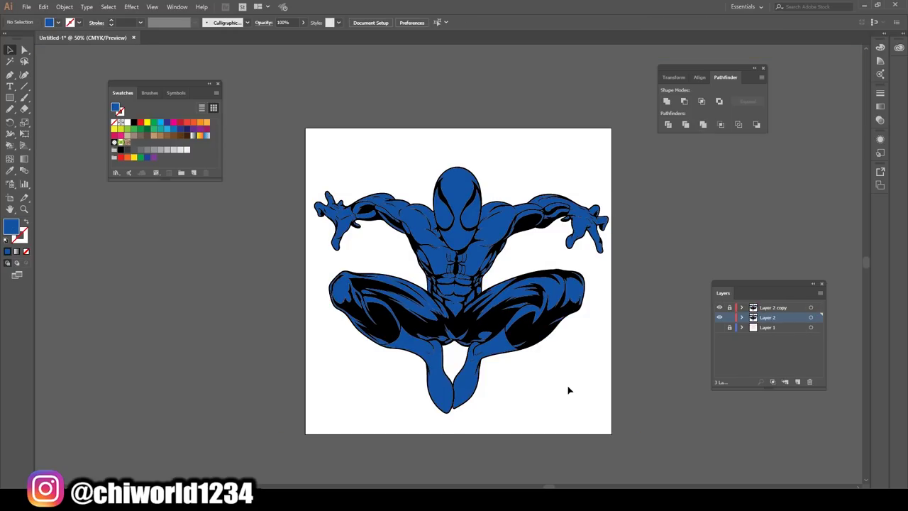
- Enter the group and fill the upper-body pieces red, then deselect and check the result
{"action": "key", "text": "Escape"}
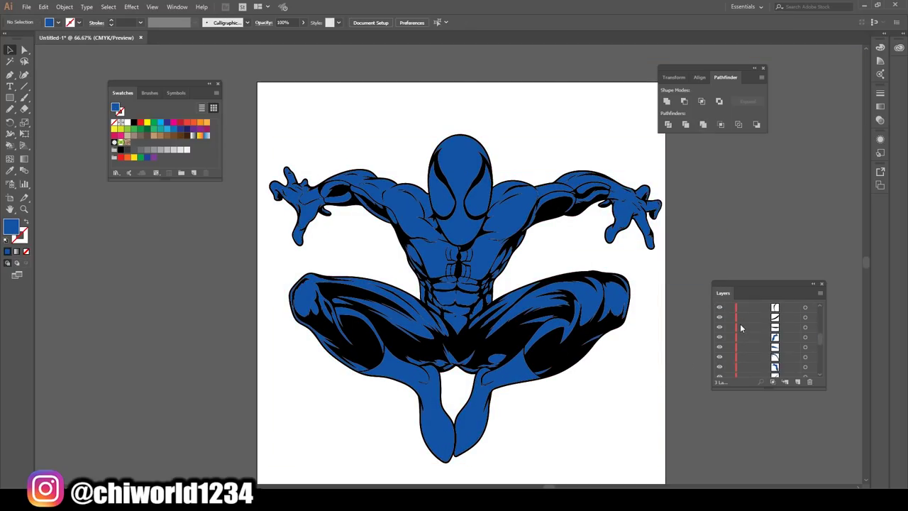
{"action": "right_click", "coordinate": [487, 210]}
{"action": "double_click", "coordinate": [523, 278]}
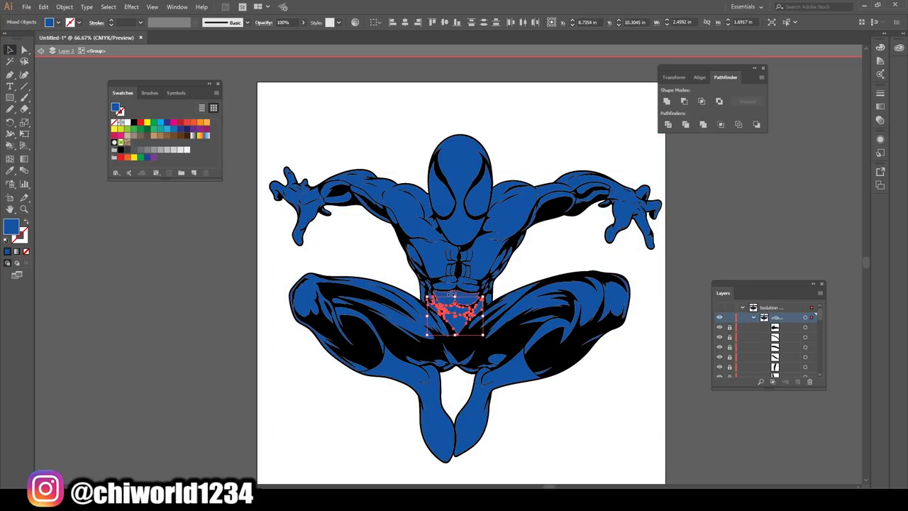
{"action": "left_click", "coordinate": [328, 219]}
{"action": "key", "text": "ctrl+a"}
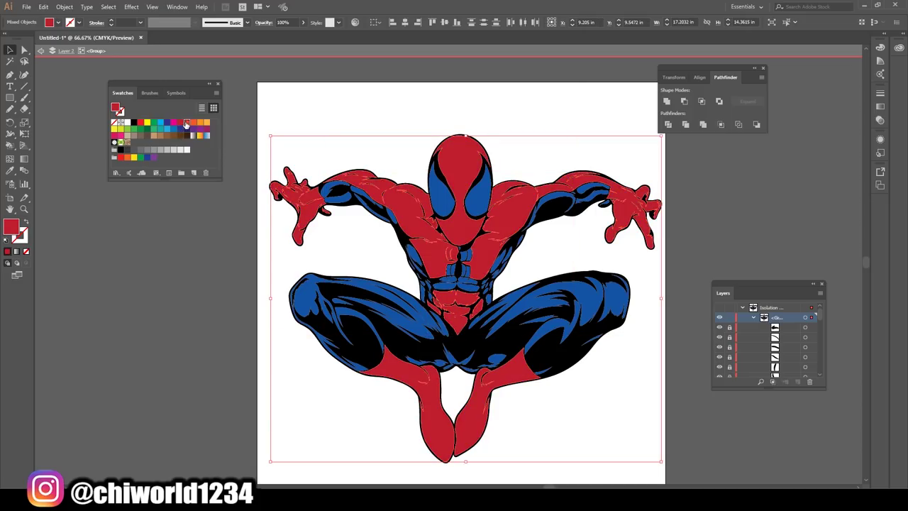
{"action": "double_click", "coordinate": [10, 226]}
{"action": "left_click", "coordinate": [239, 34]}
{"action": "key", "text": "ctrl+shift+a"}
{"action": "key", "text": "ctrl+plus"}
{"action": "key", "text": "ctrl+plus"}
{"action": "key", "text": "ctrl+plus"}
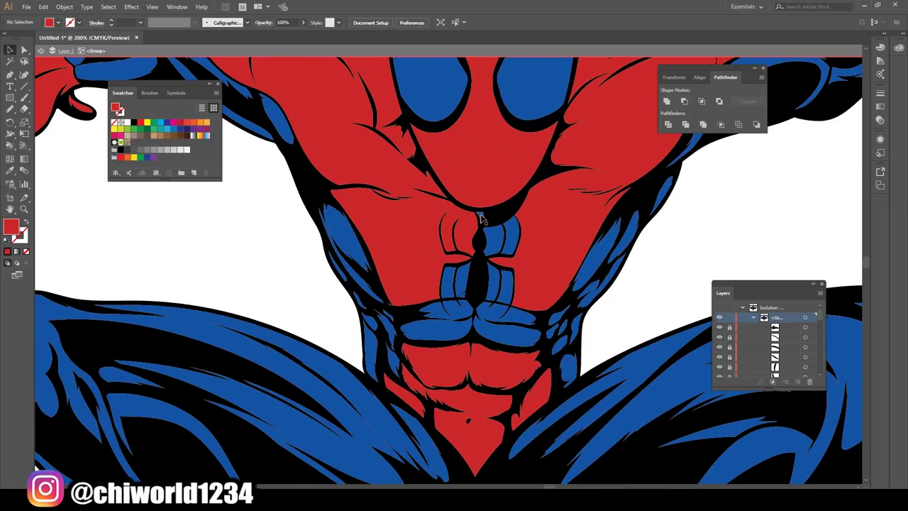
{"action": "key", "text": "ctrl+minus"}
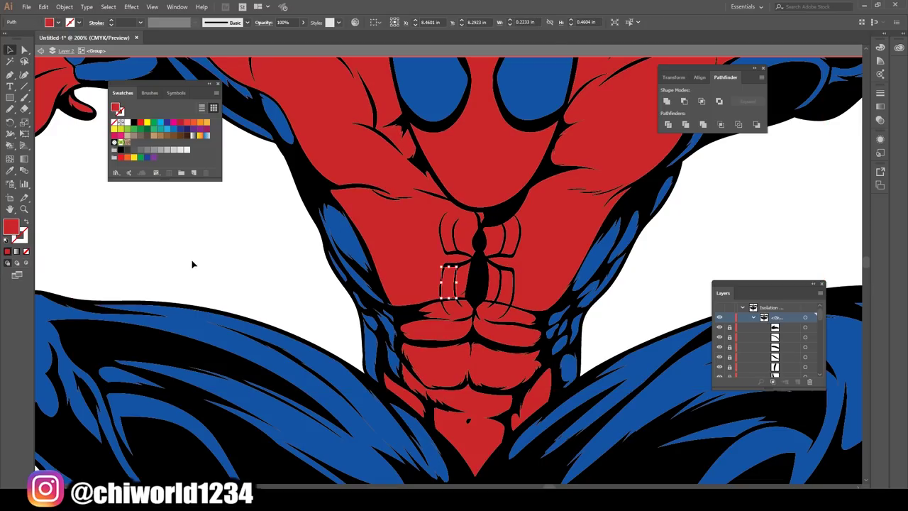
{"action": "key", "text": "ctrl+minus"}
{"action": "key", "text": "ctrl+minus"}
{"action": "key", "text": "ctrl+minus"}
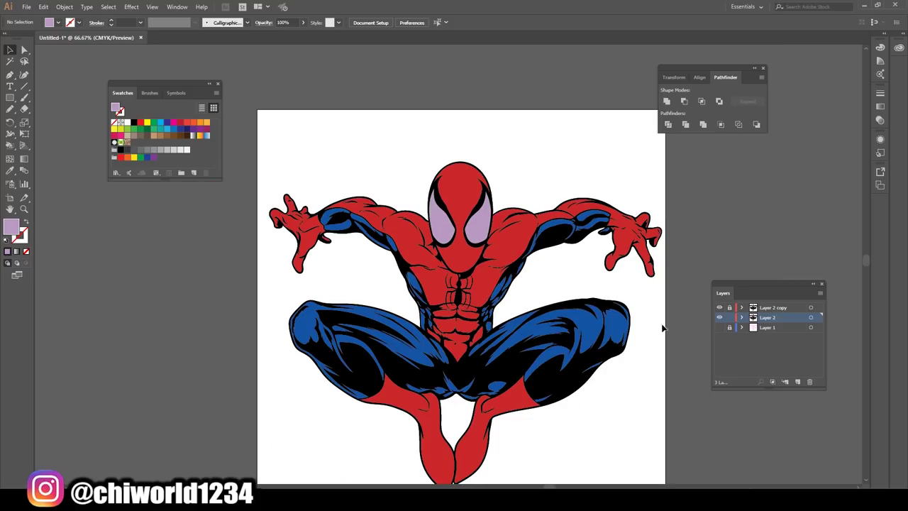
- Darken the blue fill via Edit Colors > Recolor Artwork on the whole figure
{"action": "scroll", "coordinate": [641, 364], "scroll_direction": "down", "scroll_amount": 2}
{"action": "key", "text": "ctrl+a"}
{"action": "left_click", "coordinate": [44, 7]}
{"action": "left_click", "coordinate": [357, 228]}
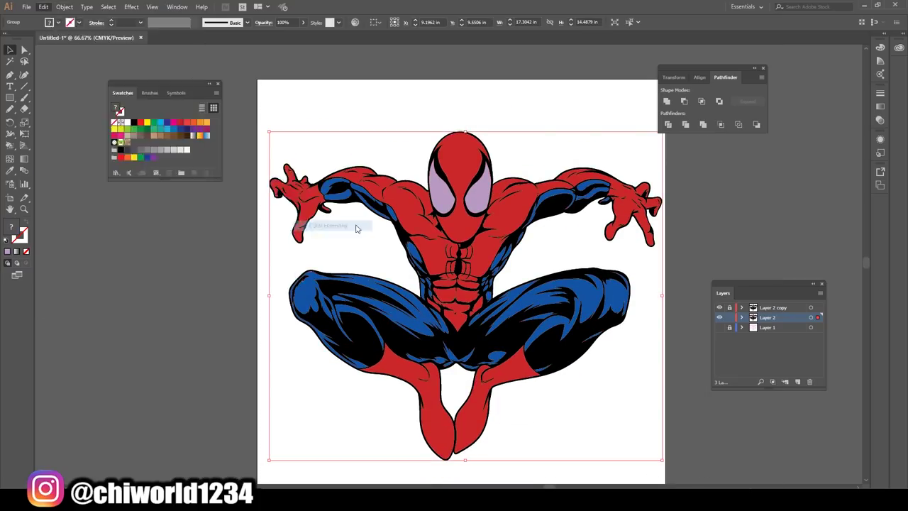
{"action": "left_click", "coordinate": [85, 105]}
{"action": "left_click_drag", "start_coordinate": [66, 239], "coordinate": [68, 243]}
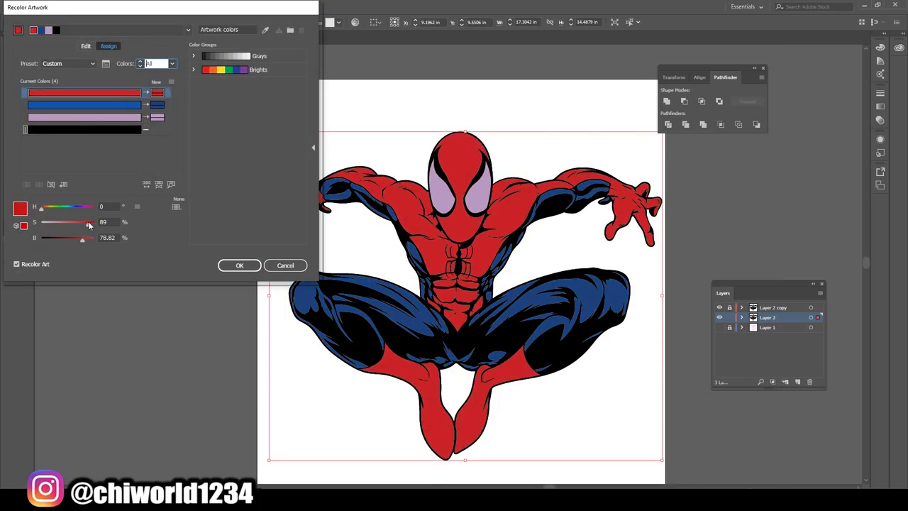
{"action": "left_click", "coordinate": [240, 265]}
- Add a new Layer 4 for shading and sample red with the Eyedropper
{"action": "key", "text": "ctrl+1"}
{"action": "left_click", "coordinate": [799, 382]}
{"action": "key", "text": "ctrl+plus"}
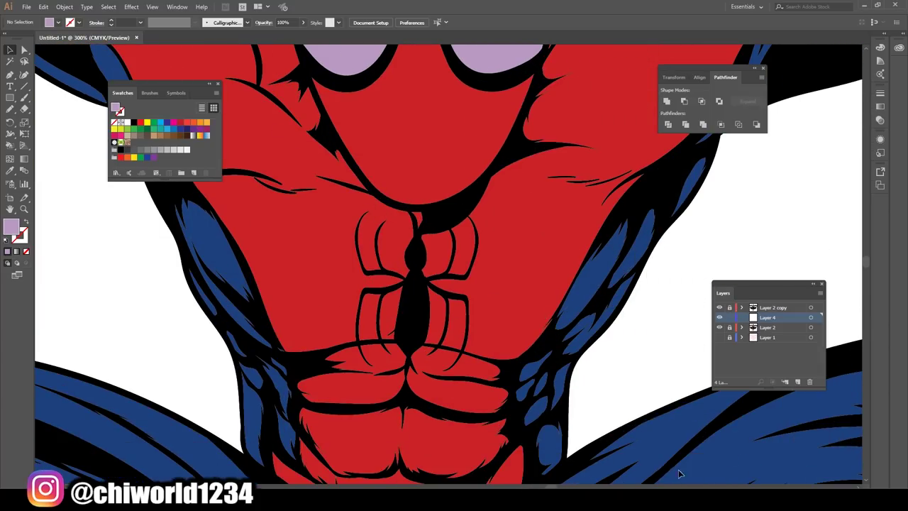
{"action": "key", "text": "i"}
{"action": "left_click", "coordinate": [319, 234]}
- Set the fill to dark red and pencil shadows under the chest and across both pecs
{"action": "double_click", "coordinate": [11, 227]}
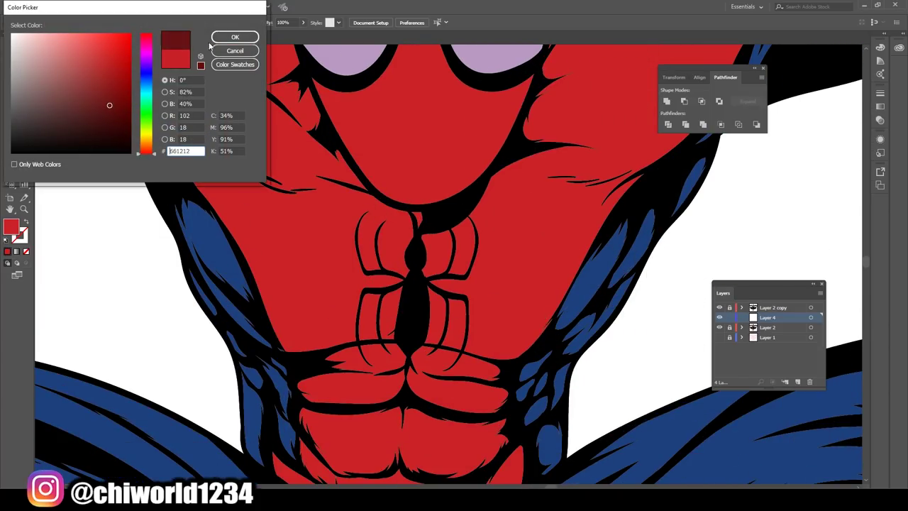
{"action": "left_click", "coordinate": [235, 37]}
{"action": "scroll", "coordinate": [629, 375], "scroll_direction": "up", "scroll_amount": 2}
{"action": "left_click_drag", "start_coordinate": [590, 280], "coordinate": [454, 312]}
{"action": "left_click_drag", "start_coordinate": [367, 323], "coordinate": [367, 322]}
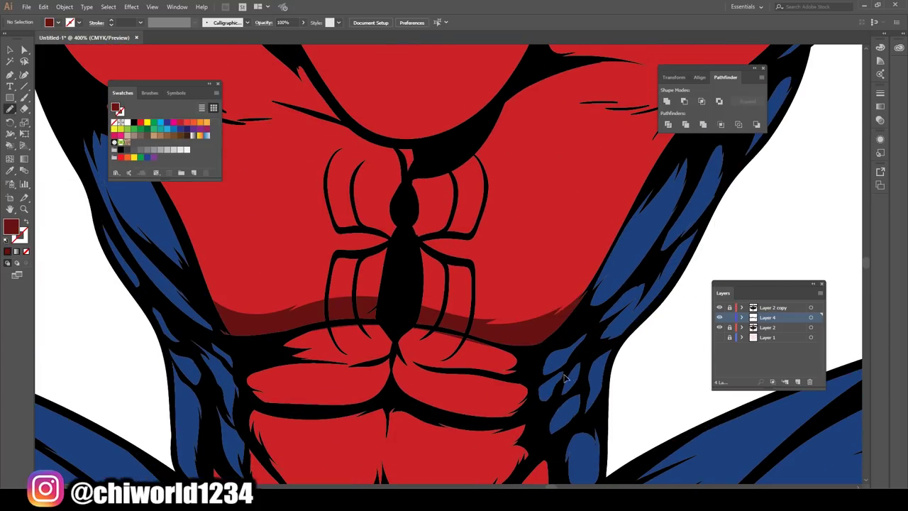
{"action": "scroll", "coordinate": [413, 241], "scroll_direction": "down", "scroll_amount": 2}
{"action": "left_click_drag", "start_coordinate": [508, 268], "coordinate": [513, 277]}
{"action": "left_click_drag", "start_coordinate": [375, 222], "coordinate": [389, 261]}
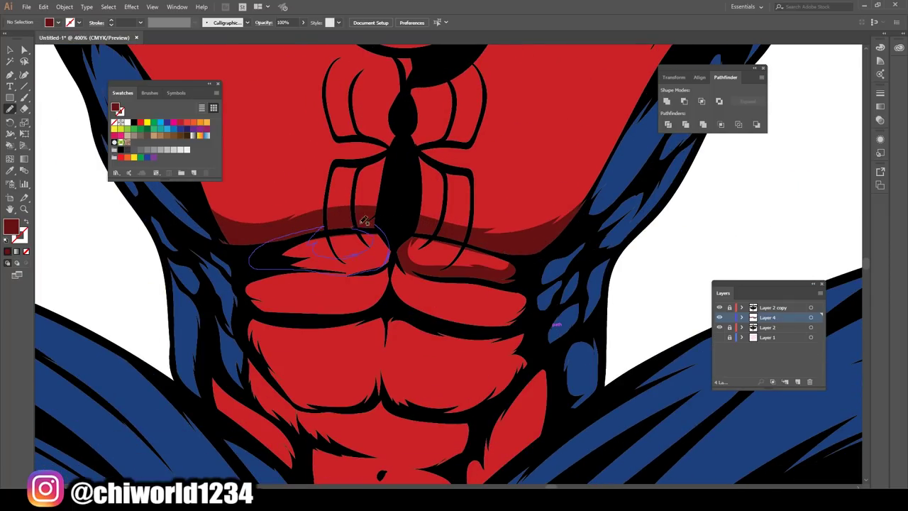
{"action": "left_click_drag", "start_coordinate": [364, 221], "coordinate": [364, 221]}
{"action": "left_click_drag", "start_coordinate": [284, 317], "coordinate": [284, 317]}
{"action": "mouse_move", "coordinate": [401, 259]}
{"action": "left_mouse_down"}
{"action": "mouse_move", "coordinate": [511, 298]}
{"action": "mouse_move", "coordinate": [508, 317]}
{"action": "left_mouse_up"}
- Draw dark red shadows across the lower abs, up the left side and down the right abs
{"action": "scroll", "coordinate": [454, 283], "scroll_direction": "down", "scroll_amount": 1}
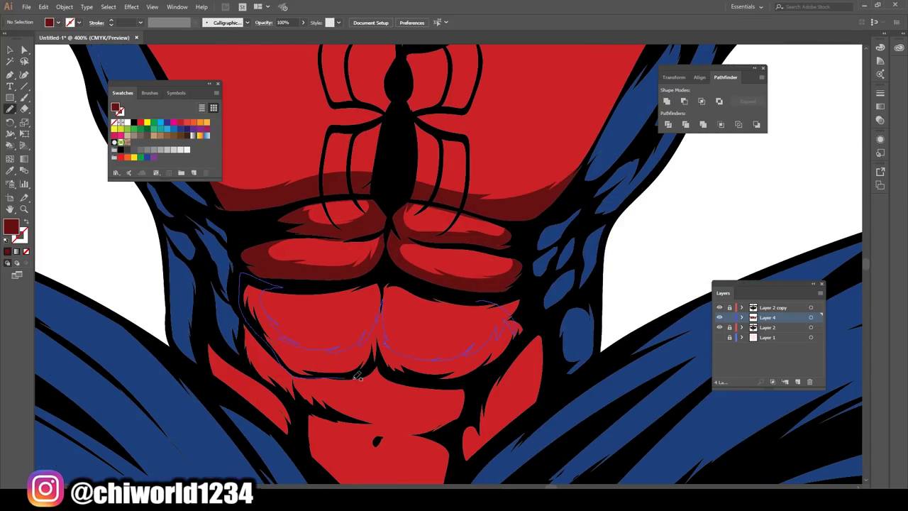
{"action": "left_click_drag", "start_coordinate": [487, 351], "coordinate": [501, 319]}
{"action": "left_click_drag", "start_coordinate": [394, 303], "coordinate": [496, 306]}
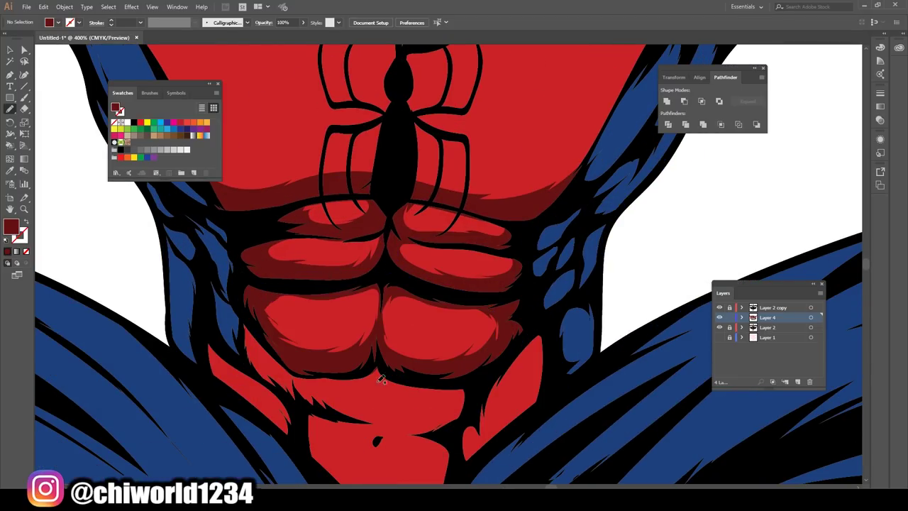
{"action": "scroll", "coordinate": [524, 302], "scroll_direction": "down", "scroll_amount": 2}
{"action": "left_click_drag", "start_coordinate": [462, 366], "coordinate": [460, 384]}
{"action": "left_click_drag", "start_coordinate": [297, 358], "coordinate": [290, 270]}
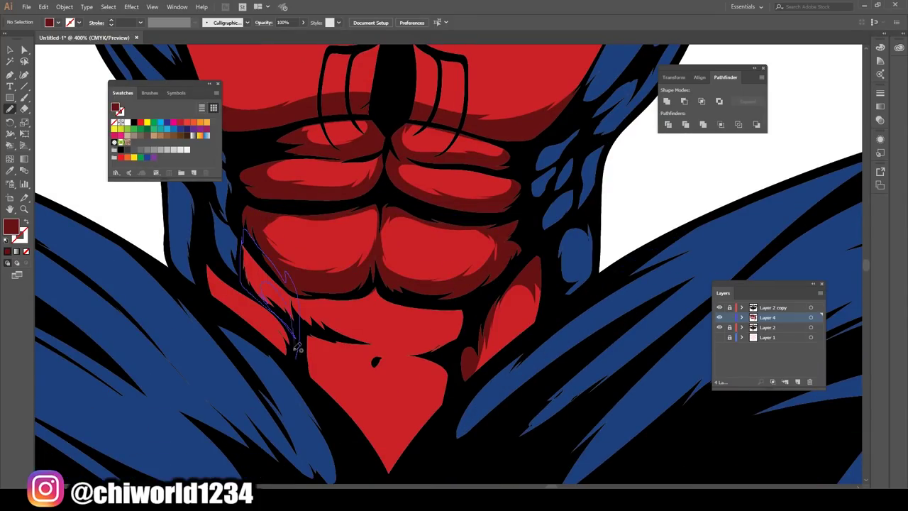
{"action": "left_click_drag", "start_coordinate": [432, 434], "coordinate": [394, 346]}
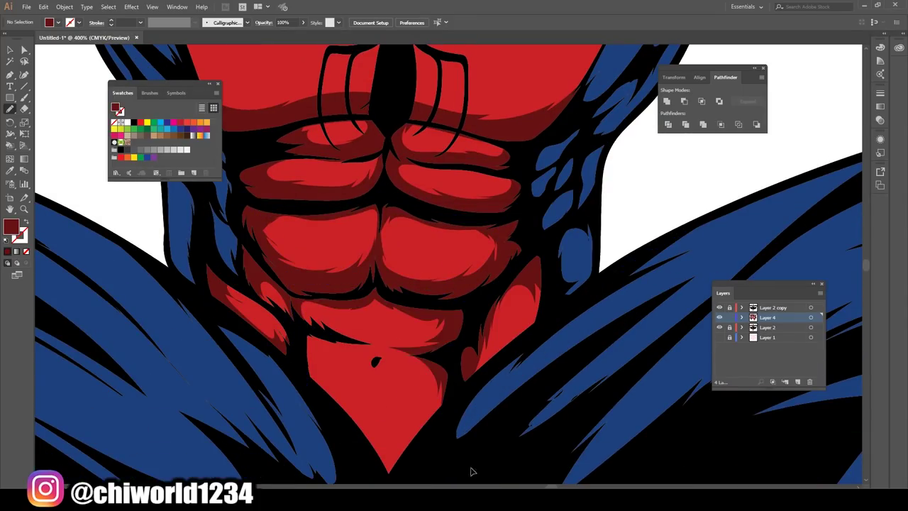
- Add dark red shadows along the lower chest and beside the right side of the neck
{"action": "key", "text": "ctrl+0"}
{"action": "key", "text": "ctrl+plus"}
{"action": "key", "text": "ctrl+plus"}
{"action": "key", "text": "ctrl+plus"}
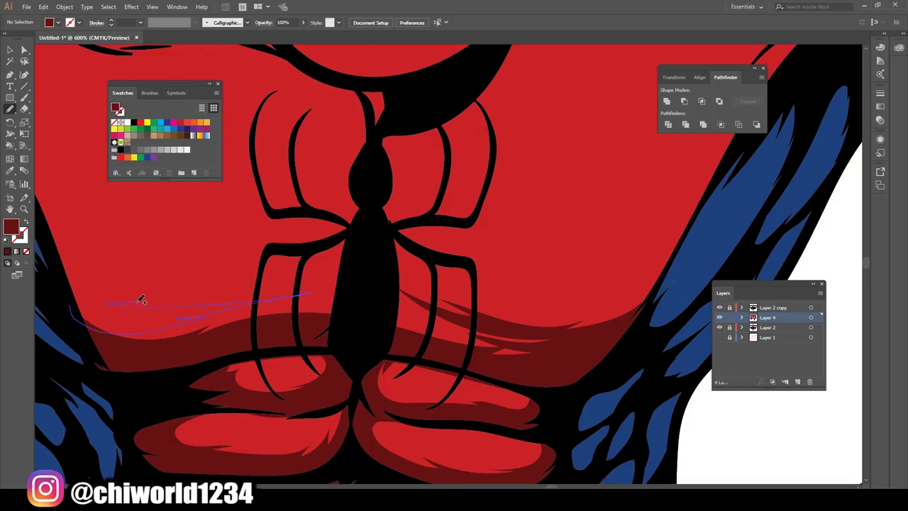
{"action": "left_click_drag", "start_coordinate": [141, 299], "coordinate": [106, 304]}
{"action": "key", "text": "ctrl+minus"}
{"action": "key", "text": "ctrl+minus"}
{"action": "key", "text": "ctrl+minus"}
{"action": "key", "text": "ctrl+plus"}
{"action": "key", "text": "ctrl+plus"}
{"action": "left_click_drag", "start_coordinate": [560, 259], "coordinate": [531, 261]}
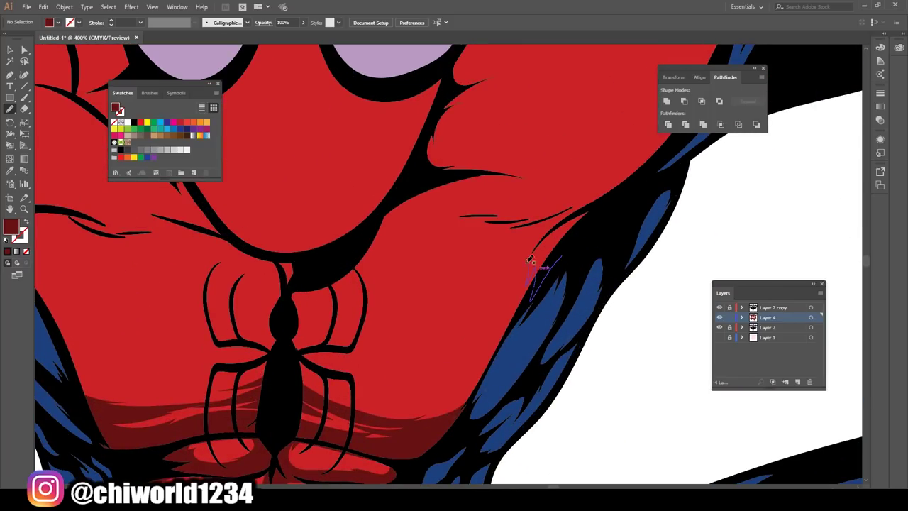
{"action": "scroll", "coordinate": [445, 286], "scroll_direction": "up", "scroll_amount": 3}
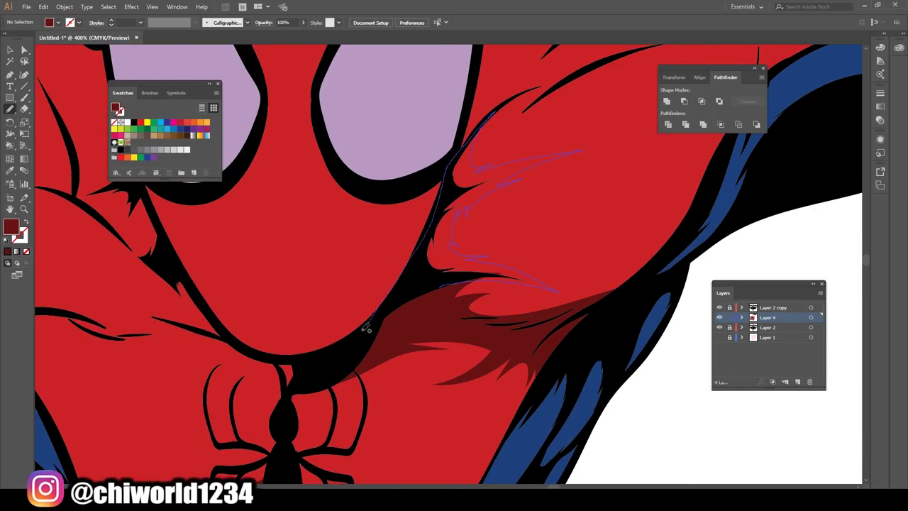
- Shade the shoulder beside the mask and the area under the chin in dark red
{"action": "key", "text": "ctrl+0"}
{"action": "key", "text": "ctrl+plus"}
{"action": "key", "text": "ctrl+plus"}
{"action": "key", "text": "ctrl+plus"}
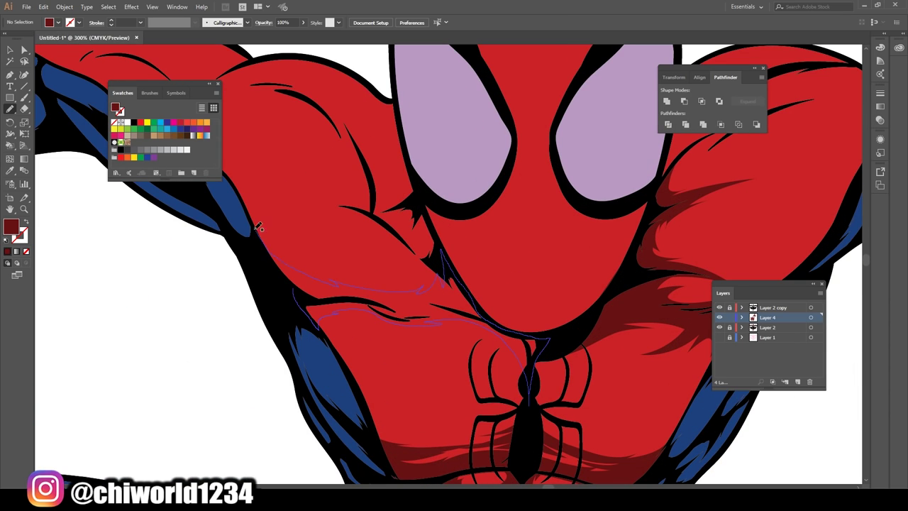
{"action": "key", "text": "ctrl+0"}
{"action": "key", "text": "ctrl+plus"}
{"action": "key", "text": "ctrl+plus"}
{"action": "key", "text": "ctrl+plus"}
{"action": "key", "text": "ctrl+plus"}
{"action": "left_click_drag", "start_coordinate": [539, 237], "coordinate": [459, 281]}
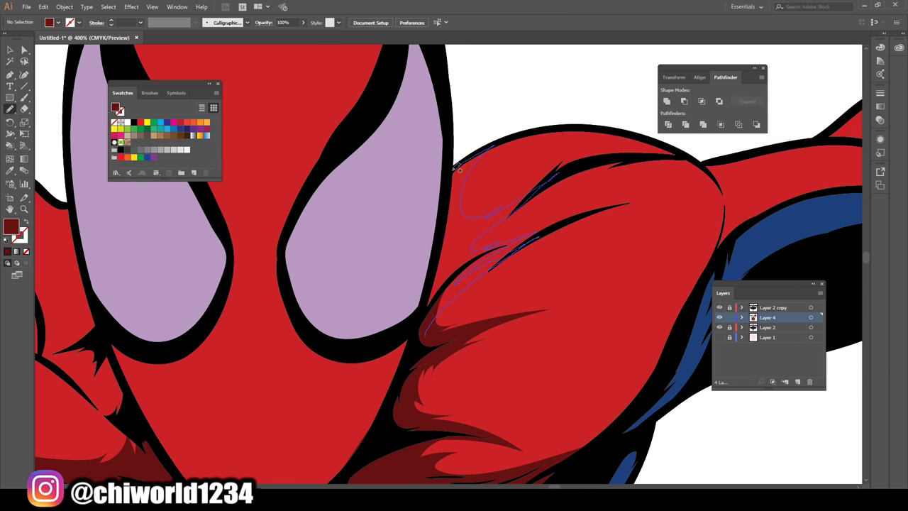
{"action": "key", "text": "ctrl+0"}
{"action": "key", "text": "ctrl+plus"}
{"action": "key", "text": "ctrl+plus"}
{"action": "key", "text": "ctrl+plus"}
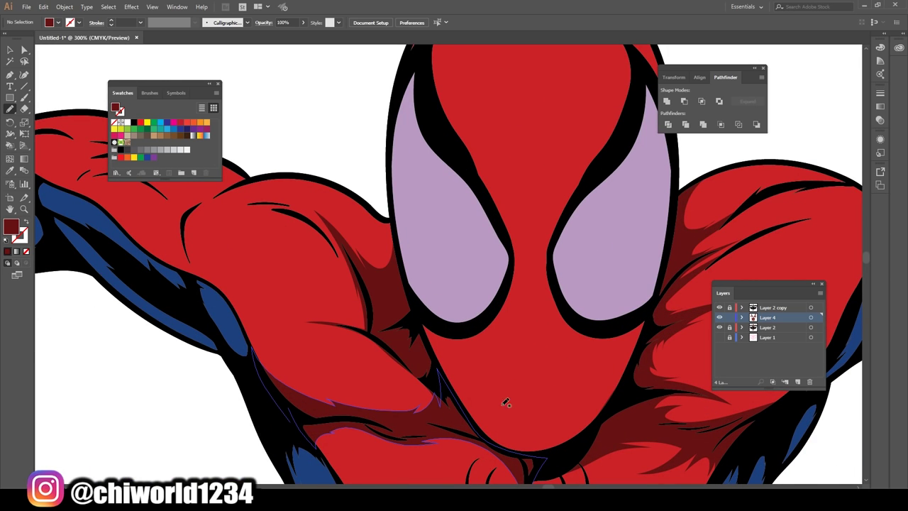
{"action": "key", "text": "ctrl+0"}
- Draw a dark red shadow where the left leg meets the thigh near the crotch
{"action": "key", "text": "ctrl+plus"}
{"action": "key", "text": "ctrl+plus"}
{"action": "key", "text": "ctrl+plus"}
{"action": "left_click_drag", "start_coordinate": [642, 227], "coordinate": [525, 348]}
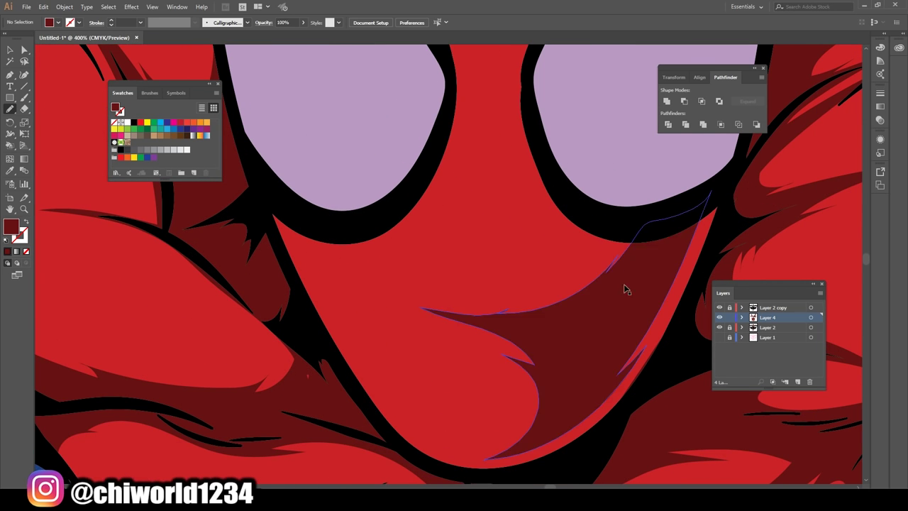
{"action": "key", "text": "ctrl+minus"}
{"action": "key", "text": "ctrl+minus"}
{"action": "key", "text": "ctrl+minus"}
{"action": "key", "text": "ctrl+minus"}
{"action": "key", "text": "ctrl+plus"}
{"action": "key", "text": "ctrl+plus"}
{"action": "key", "text": "ctrl+plus"}
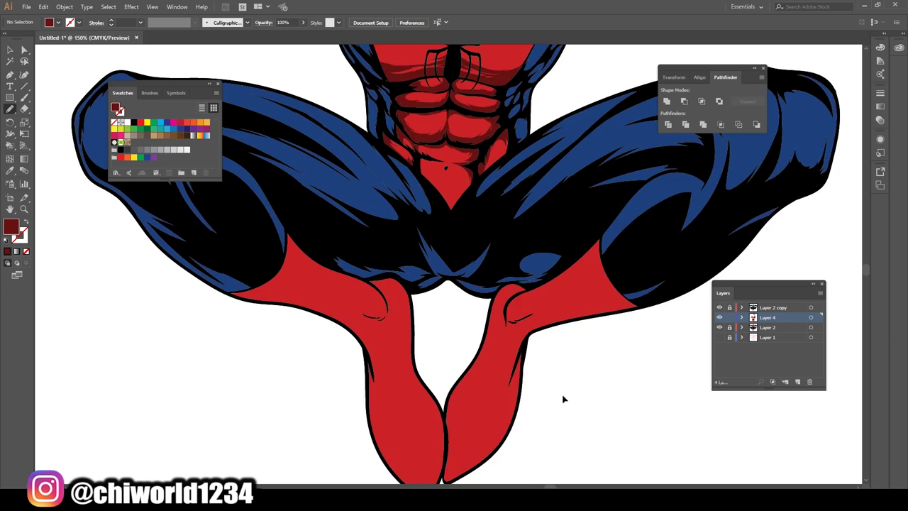
{"action": "key", "text": "ctrl+plus"}
{"action": "key", "text": "ctrl+plus"}
{"action": "key", "text": "ctrl+0"}
{"action": "key", "text": "ctrl+plus"}
{"action": "key", "text": "ctrl+plus"}
{"action": "key", "text": "ctrl+plus"}
{"action": "left_click_drag", "start_coordinate": [402, 305], "coordinate": [390, 236]}
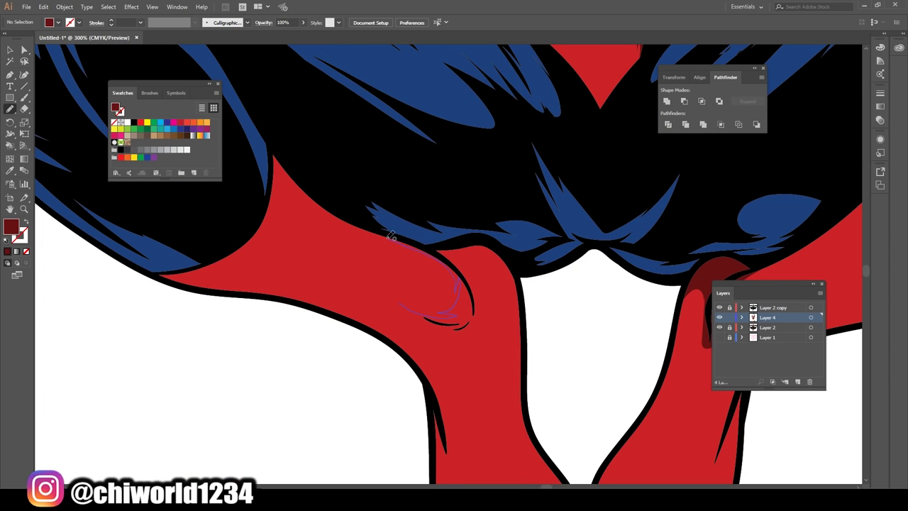
{"action": "key", "text": "ctrl+0"}
- Shade the shoulder muscle, under the upper arm bulge and along the top of the arm
{"action": "key", "text": "ctrl+plus"}
{"action": "key", "text": "ctrl+plus"}
{"action": "key", "text": "ctrl+plus"}
{"action": "key", "text": "ctrl+plus"}
{"action": "key", "text": "ctrl+plus"}
{"action": "left_click_drag", "start_coordinate": [474, 344], "coordinate": [463, 232]}
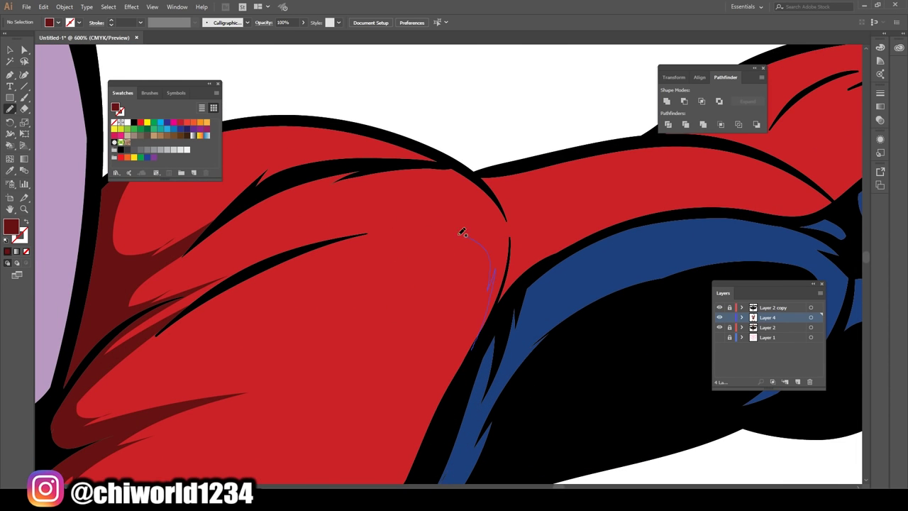
{"action": "left_click_drag", "start_coordinate": [552, 158], "coordinate": [632, 152]}
{"action": "key", "text": "ctrl+minus"}
{"action": "key", "text": "ctrl+minus"}
{"action": "key", "text": "ctrl+plus"}
{"action": "key", "text": "ctrl+plus"}
{"action": "left_click_drag", "start_coordinate": [505, 405], "coordinate": [645, 212]}
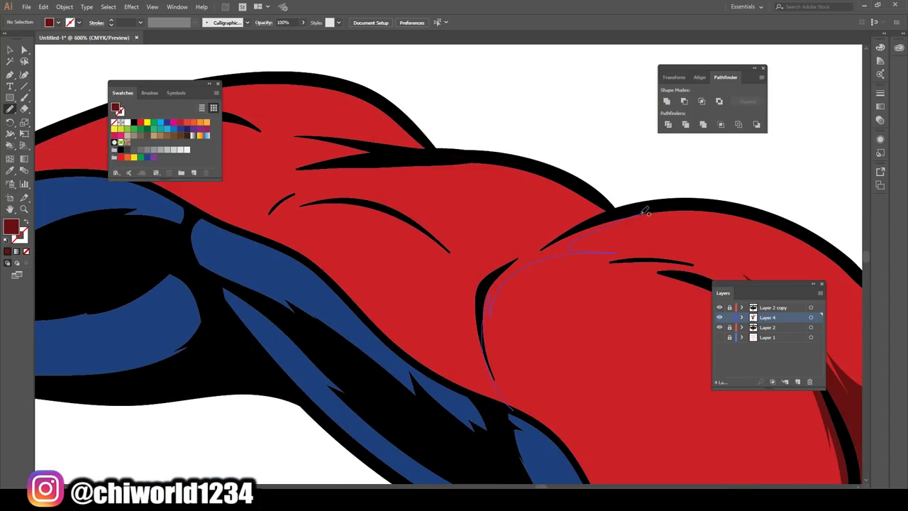
{"action": "key", "text": "ctrl+minus"}
{"action": "key", "text": "ctrl+minus"}
{"action": "key", "text": "ctrl+0"}
{"action": "key", "text": "ctrl+plus"}
{"action": "key", "text": "ctrl+plus"}
{"action": "key", "text": "ctrl+plus"}
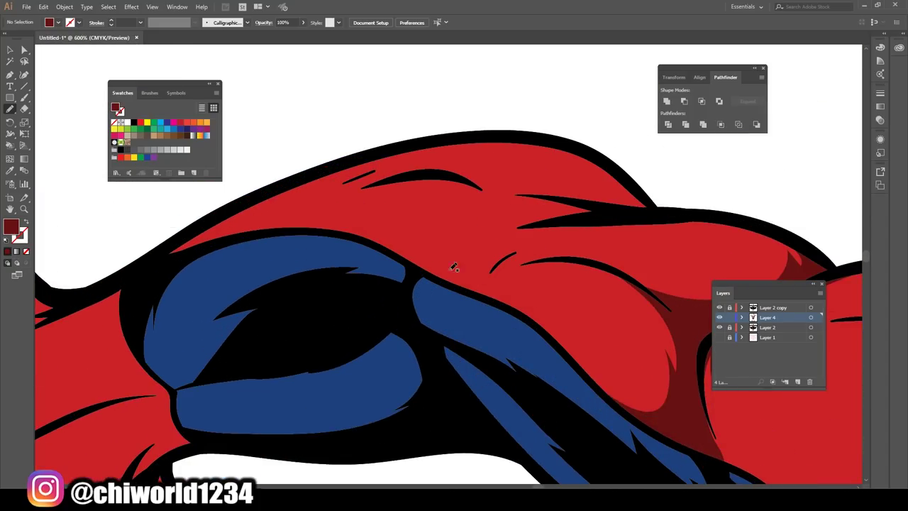
{"action": "left_click_drag", "start_coordinate": [306, 215], "coordinate": [617, 211]}
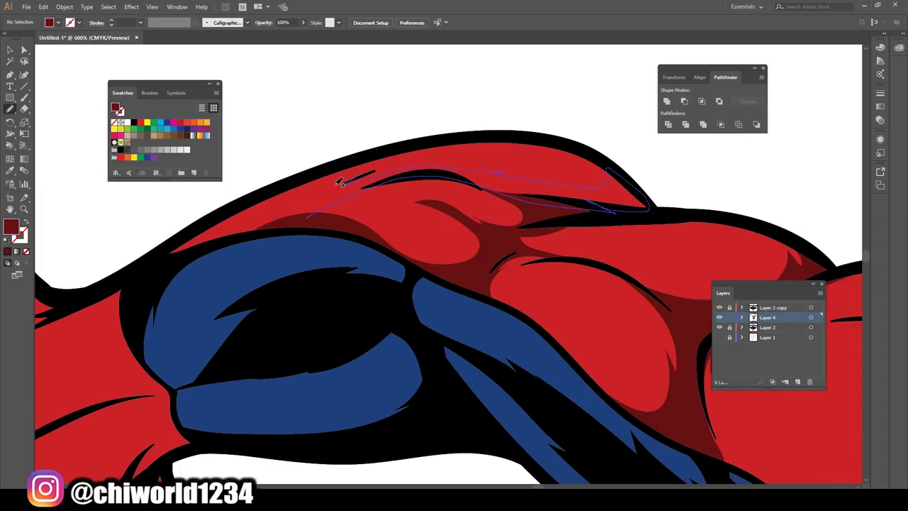
{"action": "left_click_drag", "start_coordinate": [340, 183], "coordinate": [342, 184]}
- Draw dark red shadows on the back of the hand and along the lower finger
{"action": "key", "text": "ctrl+minus"}
{"action": "key", "text": "ctrl+minus"}
{"action": "key", "text": "ctrl+0"}
{"action": "key", "text": "ctrl+plus"}
{"action": "key", "text": "ctrl+plus"}
{"action": "key", "text": "ctrl+plus"}
{"action": "left_click_drag", "start_coordinate": [611, 365], "coordinate": [665, 386]}
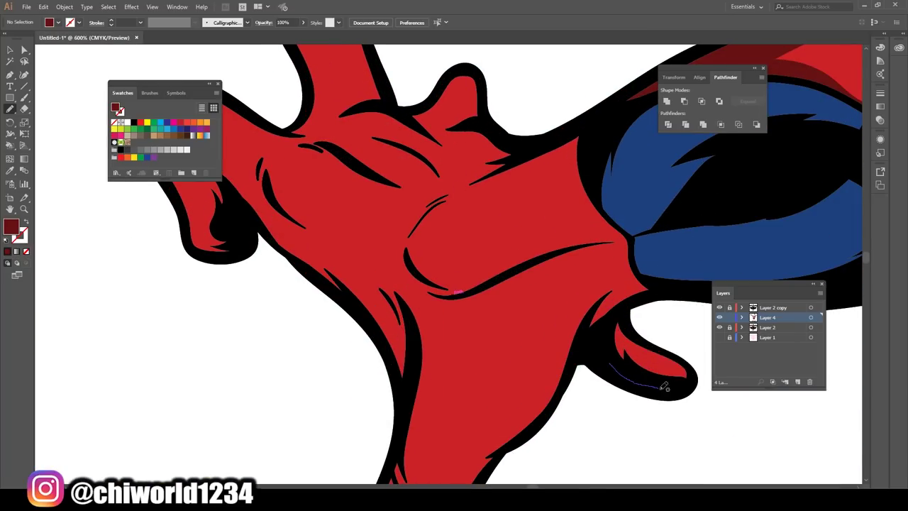
{"action": "scroll", "coordinate": [381, 375], "scroll_direction": "down", "scroll_amount": 3}
{"action": "scroll", "coordinate": [381, 375], "scroll_direction": "down", "scroll_amount": 2}
{"action": "left_click_drag", "start_coordinate": [424, 339], "coordinate": [410, 281]}
{"action": "left_click_drag", "start_coordinate": [449, 351], "coordinate": [449, 352]}
{"action": "key", "text": "ctrl+0"}
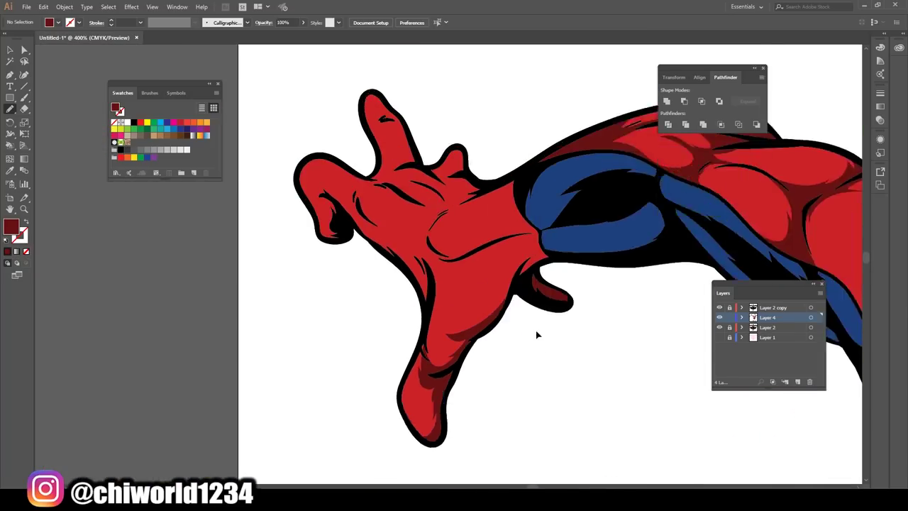
{"action": "key", "text": "ctrl+plus"}
{"action": "key", "text": "ctrl+plus"}
{"action": "key", "text": "ctrl+plus"}
- Shade the palm, the hand's left edge, the knuckle near the wrist, and the thigh
{"action": "left_click_drag", "start_coordinate": [542, 204], "coordinate": [544, 205]}
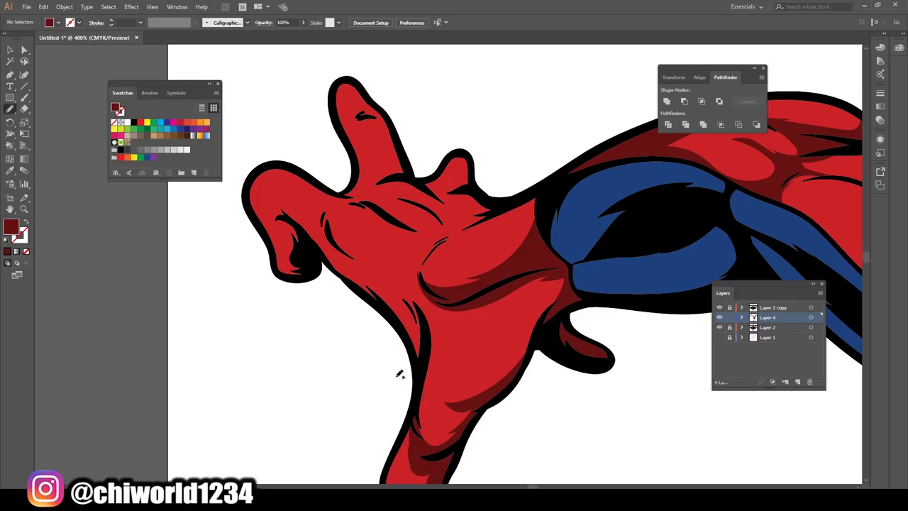
{"action": "left_click_drag", "start_coordinate": [364, 276], "coordinate": [362, 274]}
{"action": "key", "text": "ctrl+plus"}
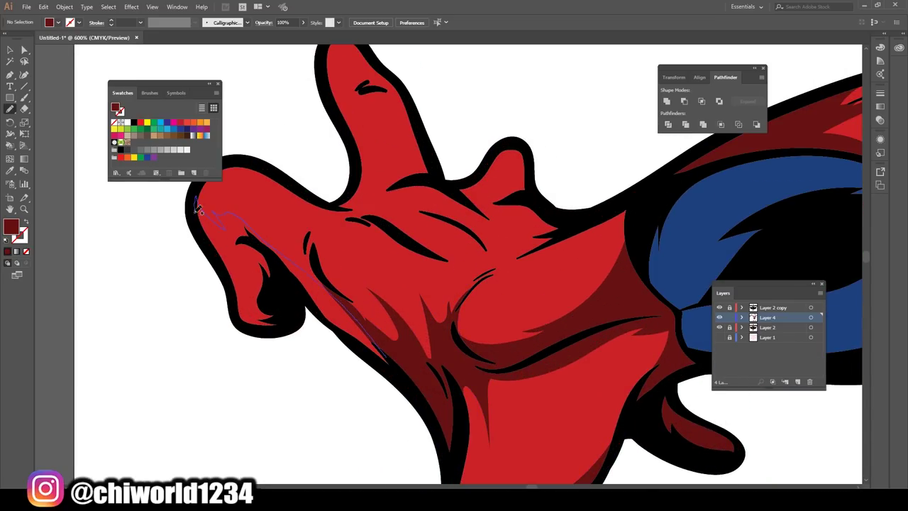
{"action": "left_click_drag", "start_coordinate": [193, 206], "coordinate": [387, 355]}
{"action": "left_click_drag", "start_coordinate": [348, 264], "coordinate": [398, 266]}
{"action": "left_click_drag", "start_coordinate": [331, 95], "coordinate": [331, 95]}
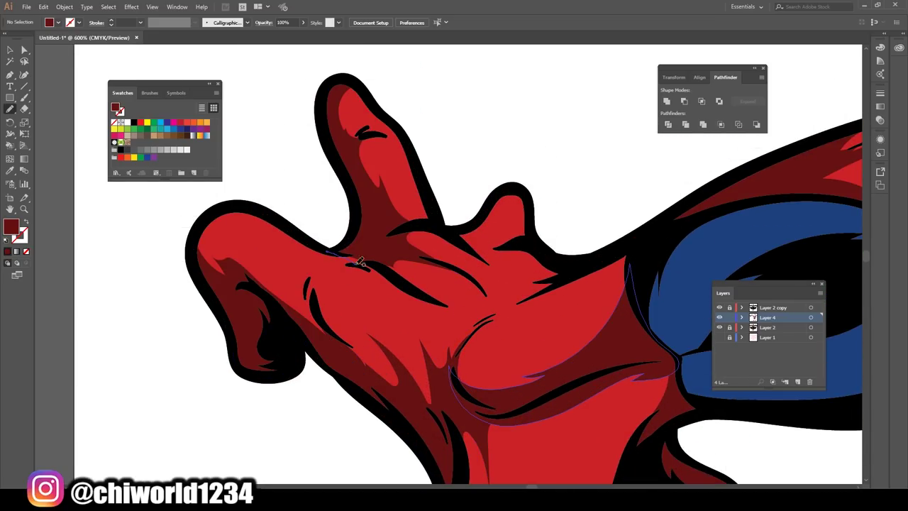
{"action": "left_click_drag", "start_coordinate": [489, 313], "coordinate": [488, 316]}
{"action": "key", "text": "ctrl+0"}
{"action": "scroll", "coordinate": [539, 394], "scroll_direction": "up", "scroll_amount": 5}
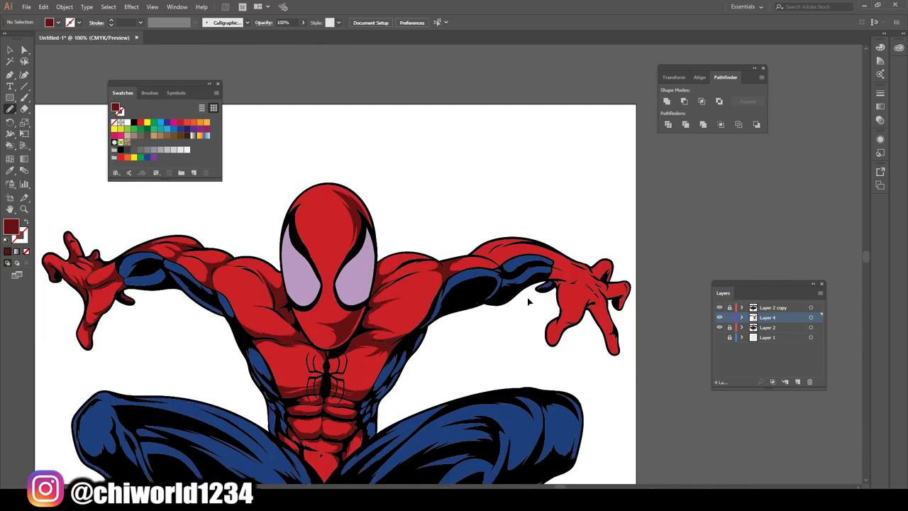
{"action": "left_click_drag", "start_coordinate": [337, 282], "coordinate": [550, 295]}
{"action": "key", "text": "ctrl+0"}
- Shade the other hand's lower finger, palm edge and fingertip in dark red
{"action": "left_click_drag", "start_coordinate": [292, 280], "coordinate": [332, 294]}
{"action": "scroll", "coordinate": [530, 319], "scroll_direction": "up", "scroll_amount": 5}
{"action": "scroll", "coordinate": [529, 318], "scroll_direction": "down", "scroll_amount": 2}
{"action": "mouse_move", "coordinate": [341, 245]}
{"action": "left_mouse_down"}
{"action": "mouse_move", "coordinate": [332, 149]}
{"action": "mouse_move", "coordinate": [311, 122]}
{"action": "left_mouse_up"}
{"action": "key", "text": "ctrl+0"}
{"action": "scroll", "coordinate": [420, 335], "scroll_direction": "up", "scroll_amount": 5}
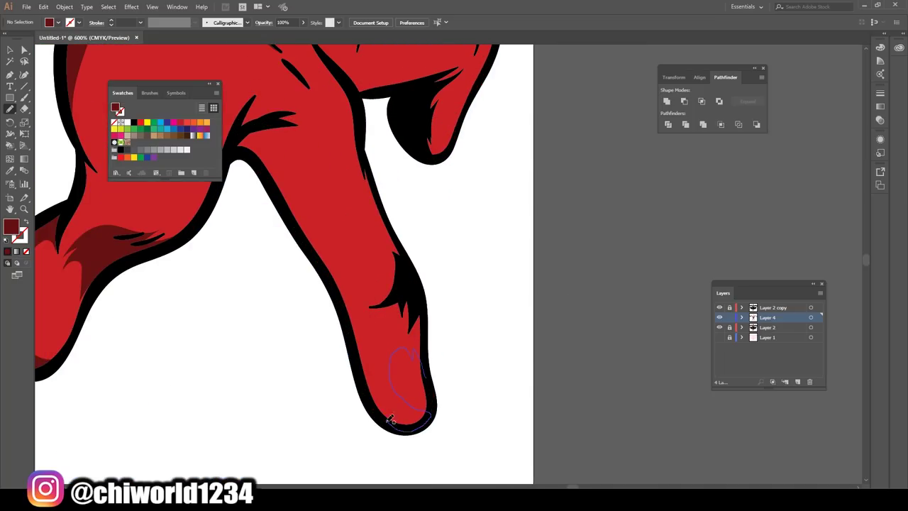
{"action": "scroll", "coordinate": [420, 335], "scroll_direction": "down", "scroll_amount": 2}
{"action": "left_click_drag", "start_coordinate": [335, 223], "coordinate": [234, 203]}
{"action": "key", "text": "ctrl+0"}
{"action": "scroll", "coordinate": [476, 369], "scroll_direction": "up", "scroll_amount": 4}
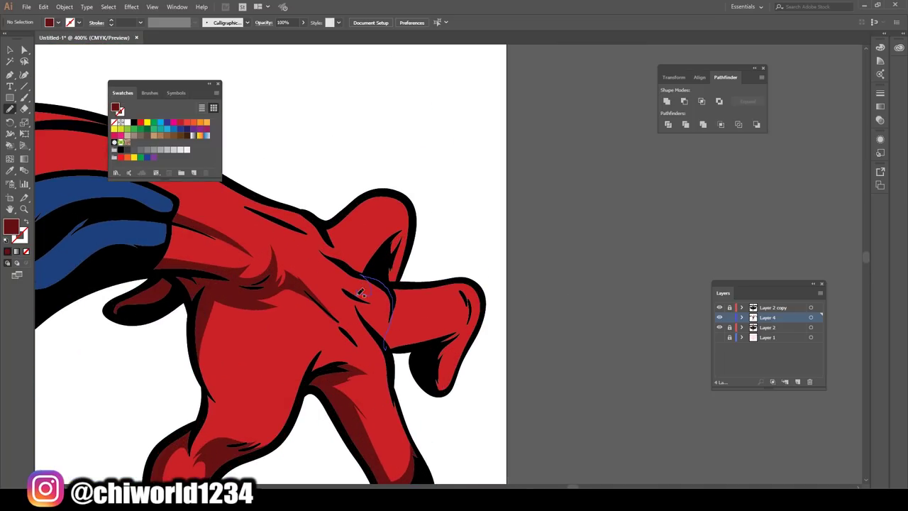
- Add dark red shading near the index knuckle, along the index finger and outstretched finger
{"action": "left_click_drag", "start_coordinate": [354, 274], "coordinate": [228, 193]}
{"action": "left_click_drag", "start_coordinate": [392, 235], "coordinate": [395, 234]}
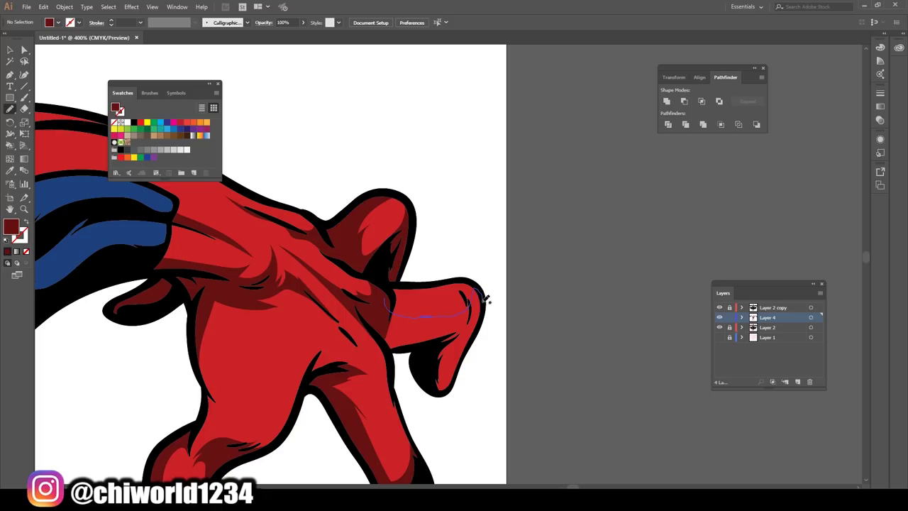
{"action": "left_click_drag", "start_coordinate": [400, 349], "coordinate": [400, 349]}
{"action": "scroll", "coordinate": [398, 369], "scroll_direction": "down", "scroll_amount": 2}
{"action": "key", "text": "ctrl+0"}
{"action": "scroll", "coordinate": [392, 371], "scroll_direction": "up", "scroll_amount": 5}
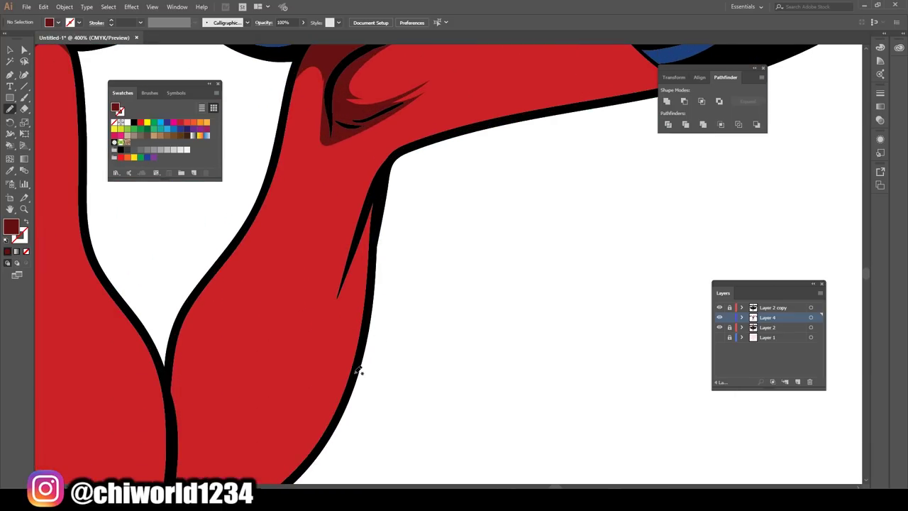
- Draw dark red shadows along the leg edge, down the left shin and atop the right leg
{"action": "left_click_drag", "start_coordinate": [341, 204], "coordinate": [353, 186]}
{"action": "scroll", "coordinate": [341, 213], "scroll_direction": "down", "scroll_amount": 3}
{"action": "scroll", "coordinate": [290, 331], "scroll_direction": "up", "scroll_amount": 3}
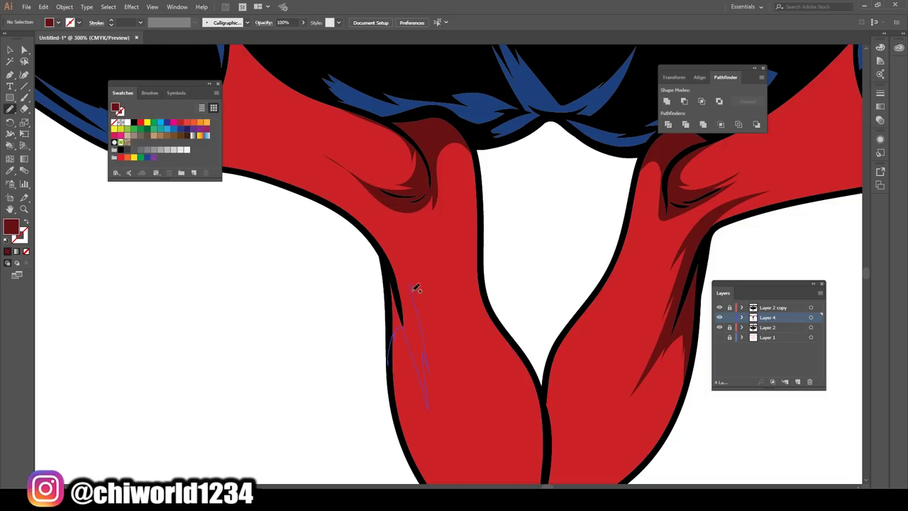
{"action": "key", "text": "ctrl+0"}
{"action": "scroll", "coordinate": [500, 418], "scroll_direction": "up", "scroll_amount": 4}
{"action": "left_click_drag", "start_coordinate": [323, 345], "coordinate": [478, 290]}
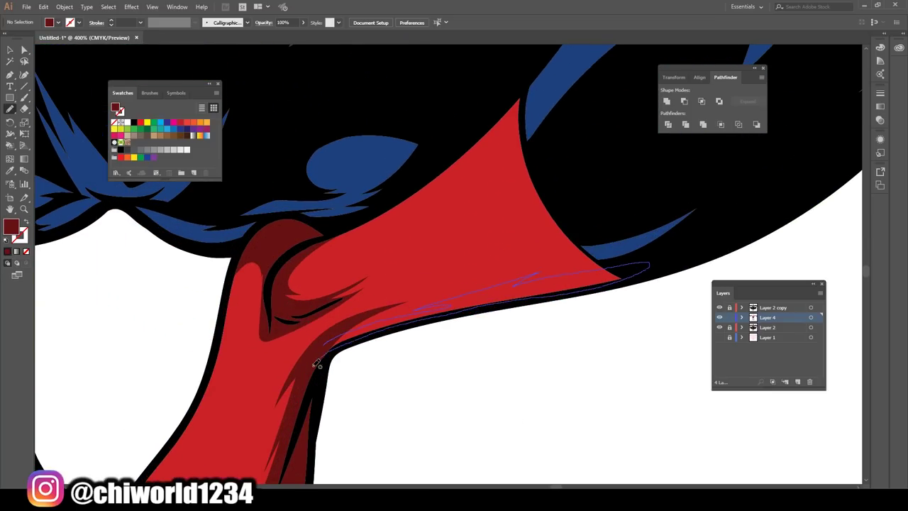
{"action": "left_click_drag", "start_coordinate": [317, 364], "coordinate": [317, 364]}
{"action": "scroll", "coordinate": [154, 338], "scroll_direction": "down", "scroll_amount": 3}
{"action": "scroll", "coordinate": [414, 266], "scroll_direction": "up", "scroll_amount": 3}
{"action": "scroll", "coordinate": [206, 251], "scroll_direction": "down", "scroll_amount": 3}
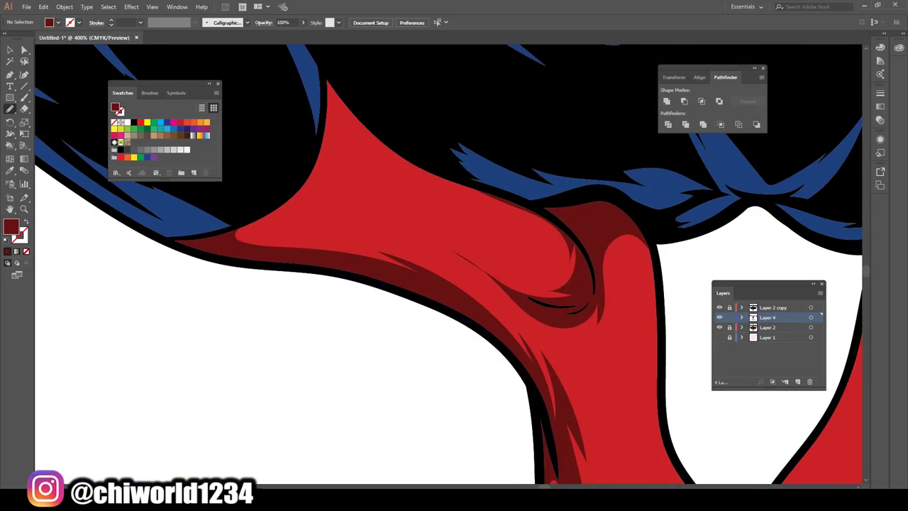
{"action": "key", "text": "ctrl+0"}
- Switch the fill to dark purple 453856 and shade inside the right eye lens
{"action": "double_click", "coordinate": [10, 226]}
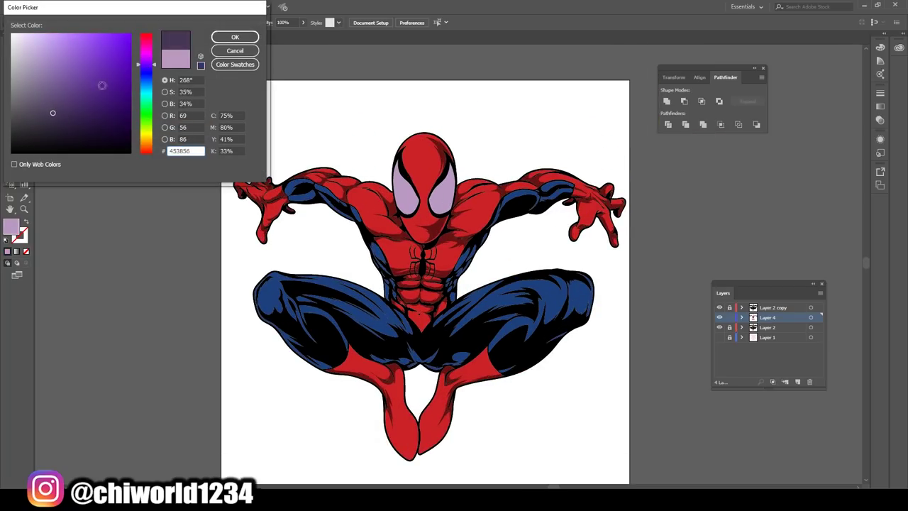
{"action": "left_click_drag", "start_coordinate": [52, 112], "coordinate": [51, 98]}
{"action": "left_click", "coordinate": [234, 37]}
{"action": "scroll", "coordinate": [427, 94], "scroll_direction": "up", "scroll_amount": 4}
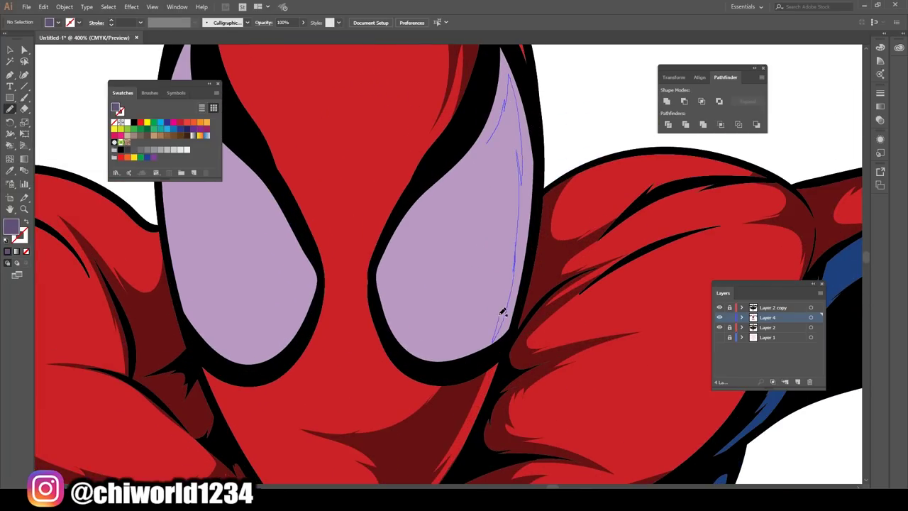
{"action": "left_click_drag", "start_coordinate": [462, 190], "coordinate": [462, 191]}
{"action": "scroll", "coordinate": [462, 191], "scroll_direction": "down", "scroll_amount": 3}
{"action": "scroll", "coordinate": [455, 213], "scroll_direction": "up", "scroll_amount": 3}
- Draw dark purple shading inside the other eye lens and along its lower edge
{"action": "left_click_drag", "start_coordinate": [328, 71], "coordinate": [416, 302]}
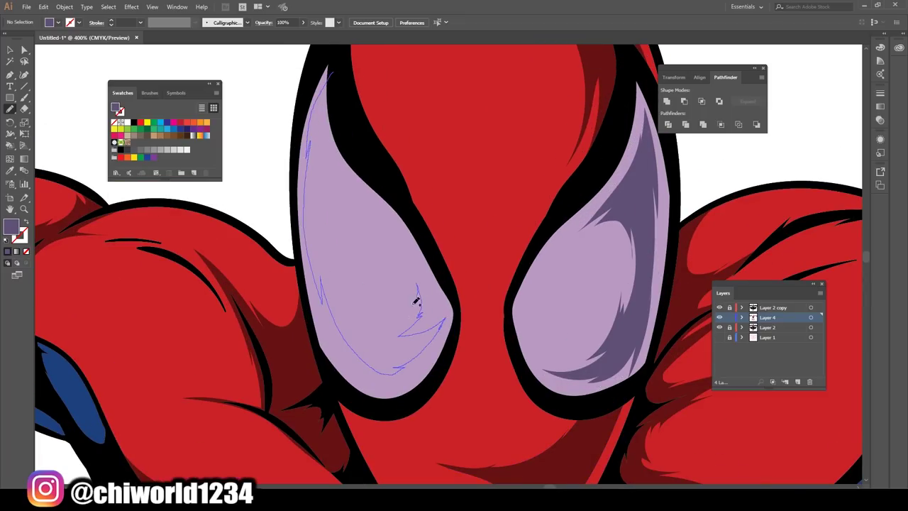
{"action": "left_click_drag", "start_coordinate": [362, 135], "coordinate": [359, 139]}
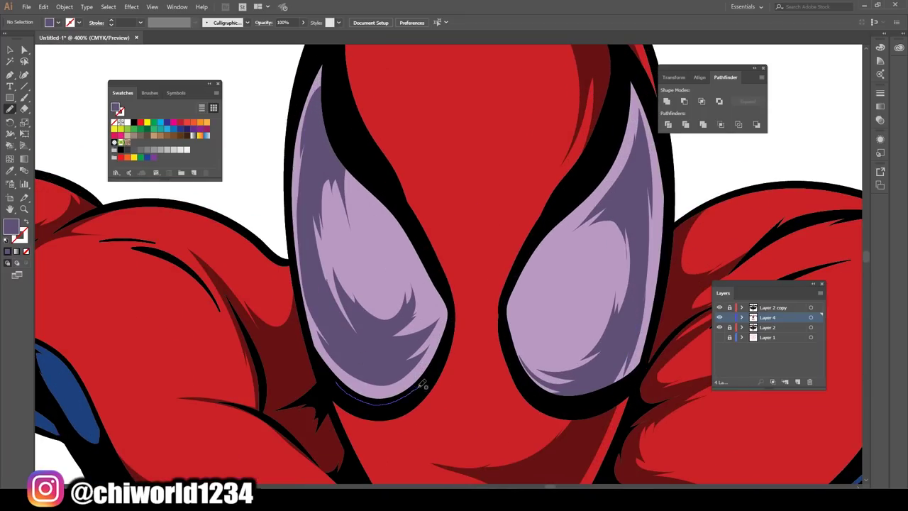
{"action": "left_click_drag", "start_coordinate": [424, 384], "coordinate": [320, 341]}
{"action": "scroll", "coordinate": [319, 341], "scroll_direction": "down", "scroll_amount": 5}
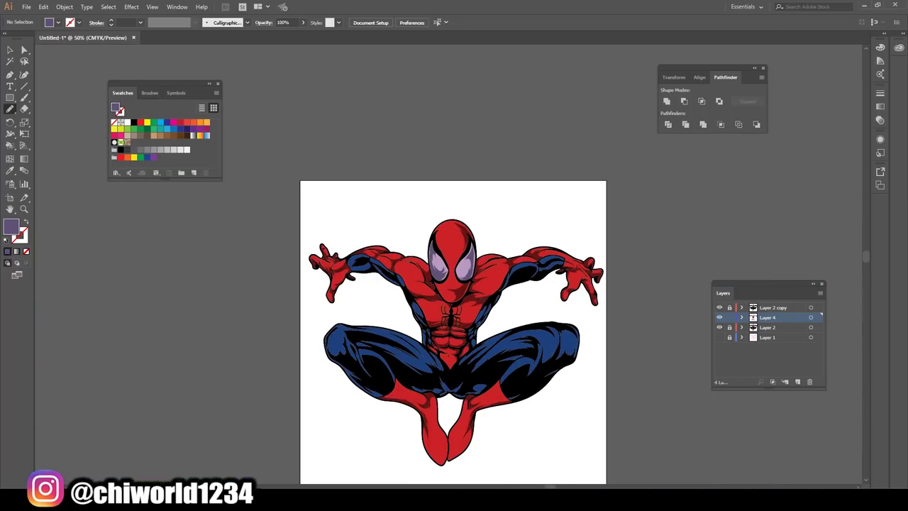
- Set the fill colour to dark navy and return to freehand drawing
{"action": "left_click", "coordinate": [421, 359]}
{"action": "double_click", "coordinate": [10, 226]}
{"action": "left_click", "coordinate": [239, 36]}
{"action": "key", "text": "n"}
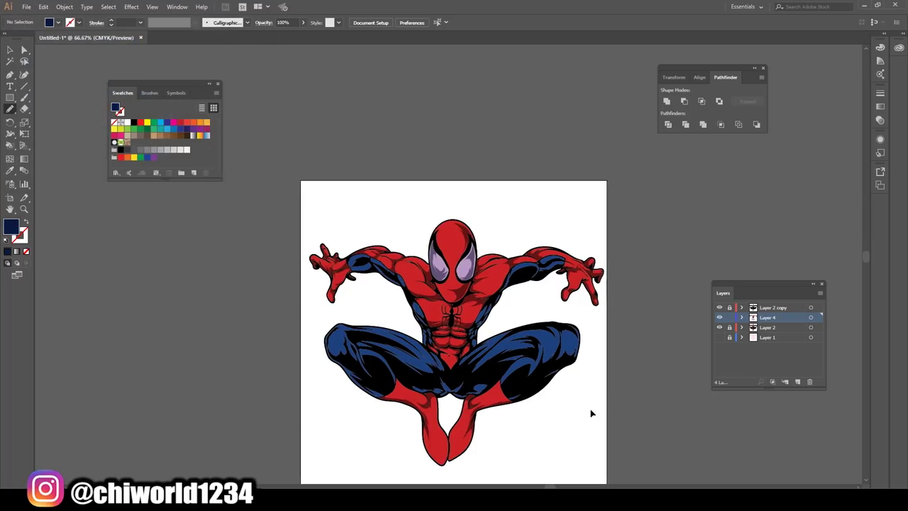
- Draw closed navy shadow shapes along the knee edge and across the thigh
{"action": "scroll", "coordinate": [592, 413], "scroll_direction": "up", "scroll_amount": 5}
{"action": "scroll", "coordinate": [587, 409], "scroll_direction": "up", "scroll_amount": 1}
{"action": "left_click_drag", "start_coordinate": [401, 448], "coordinate": [616, 365]}
{"action": "left_click_drag", "start_coordinate": [513, 259], "coordinate": [426, 411]}
{"action": "left_click_drag", "start_coordinate": [447, 359], "coordinate": [470, 318]}
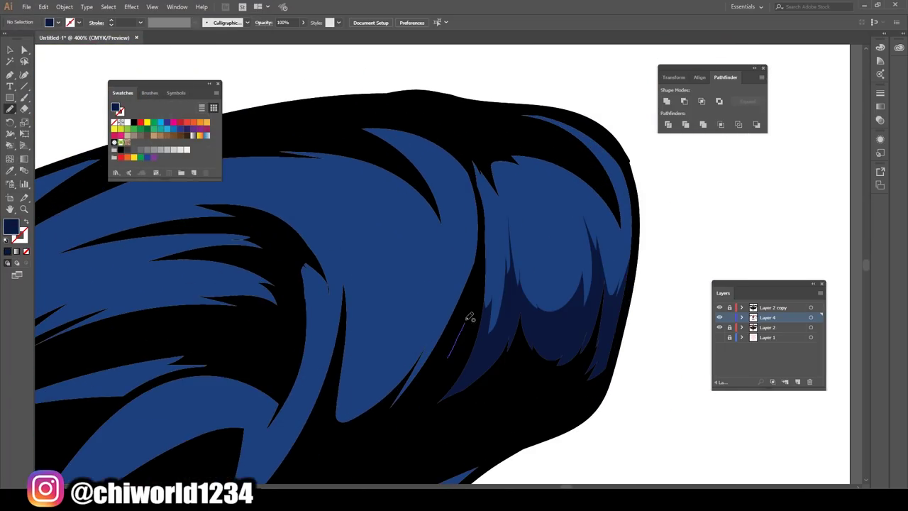
{"action": "scroll", "coordinate": [317, 205], "scroll_direction": "down", "scroll_amount": 4}
{"action": "scroll", "coordinate": [475, 364], "scroll_direction": "up", "scroll_amount": 3}
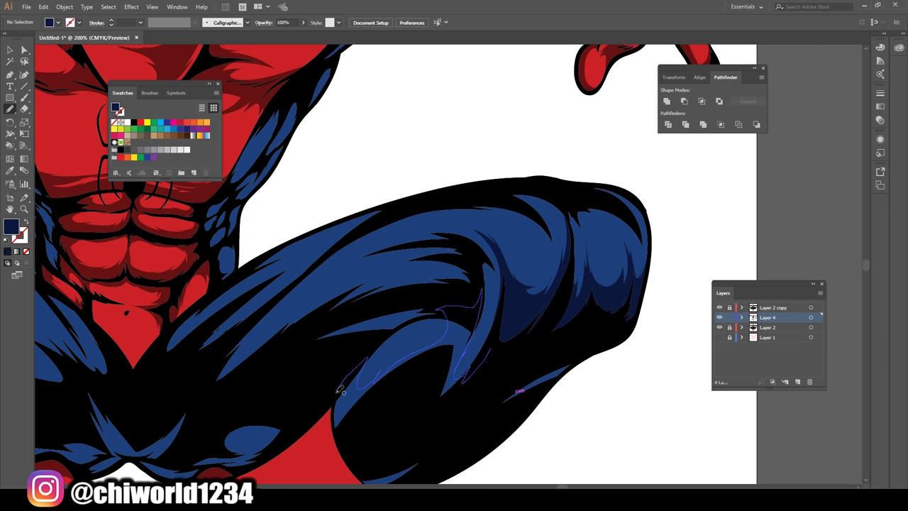
{"action": "left_click_drag", "start_coordinate": [339, 389], "coordinate": [342, 388]}
{"action": "scroll", "coordinate": [533, 455], "scroll_direction": "down", "scroll_amount": 3}
{"action": "scroll", "coordinate": [249, 365], "scroll_direction": "up", "scroll_amount": 3}
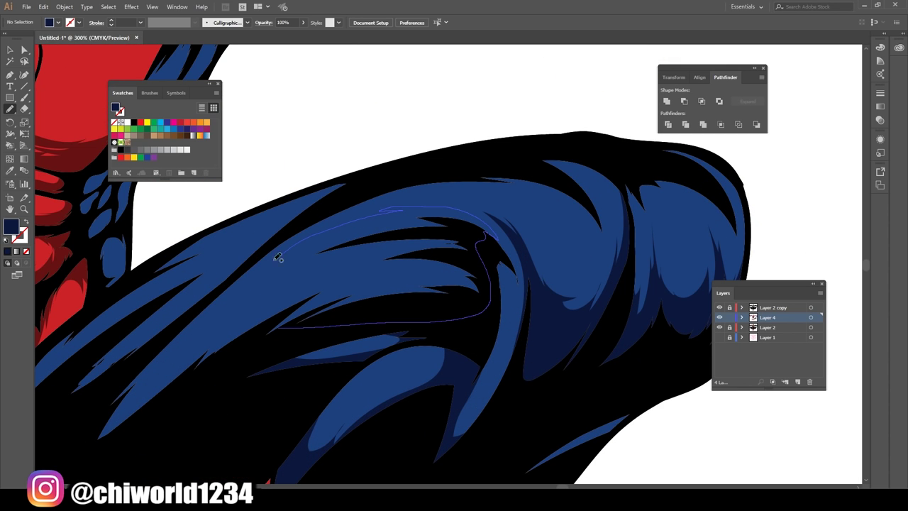
{"action": "left_click_drag", "start_coordinate": [278, 259], "coordinate": [300, 331]}
{"action": "scroll", "coordinate": [300, 331], "scroll_direction": "down", "scroll_amount": 3}
{"action": "scroll", "coordinate": [341, 397], "scroll_direction": "up", "scroll_amount": 2}
{"action": "scroll", "coordinate": [539, 365], "scroll_direction": "down", "scroll_amount": 2}
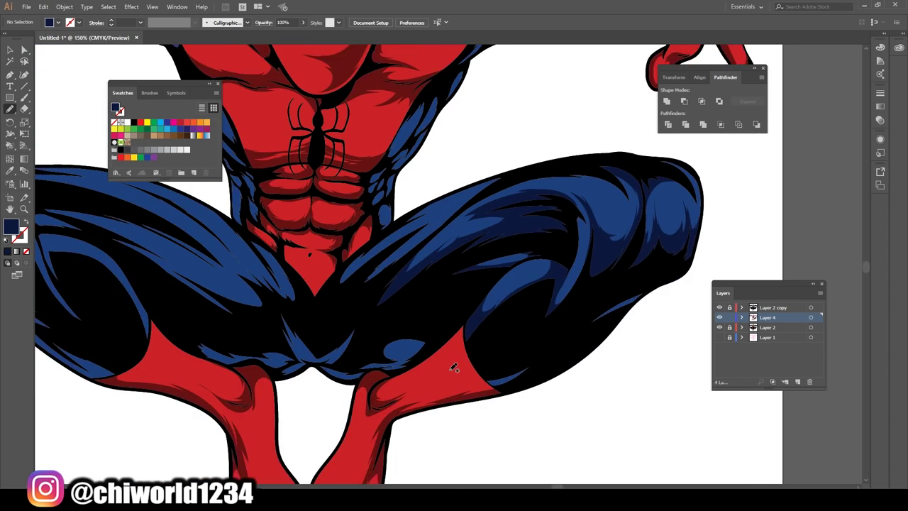
{"action": "scroll", "coordinate": [454, 366], "scroll_direction": "up", "scroll_amount": 2}
- Add navy shadow shapes on the inner thigh, crotch folds and left knee
{"action": "left_click_drag", "start_coordinate": [487, 371], "coordinate": [498, 393]}
{"action": "left_click_drag", "start_coordinate": [293, 408], "coordinate": [331, 381]}
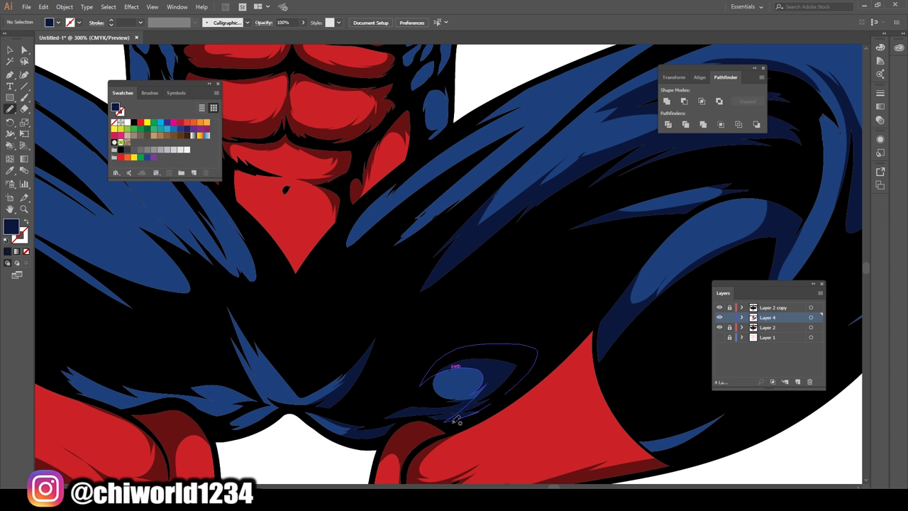
{"action": "scroll", "coordinate": [358, 340], "scroll_direction": "up", "scroll_amount": 3}
{"action": "left_click_drag", "start_coordinate": [536, 205], "coordinate": [539, 202]}
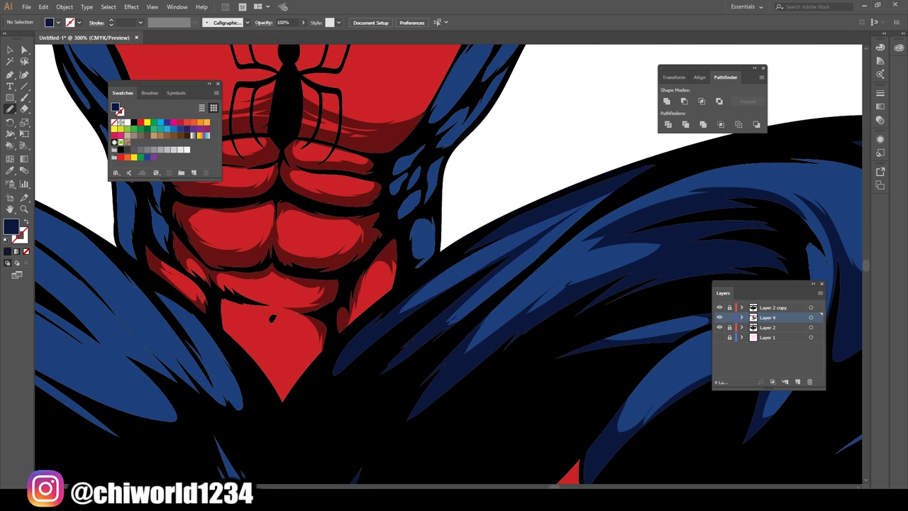
{"action": "scroll", "coordinate": [539, 202], "scroll_direction": "down", "scroll_amount": 3}
{"action": "scroll", "coordinate": [442, 425], "scroll_direction": "up", "scroll_amount": 3}
{"action": "left_click_drag", "start_coordinate": [415, 430], "coordinate": [395, 295]}
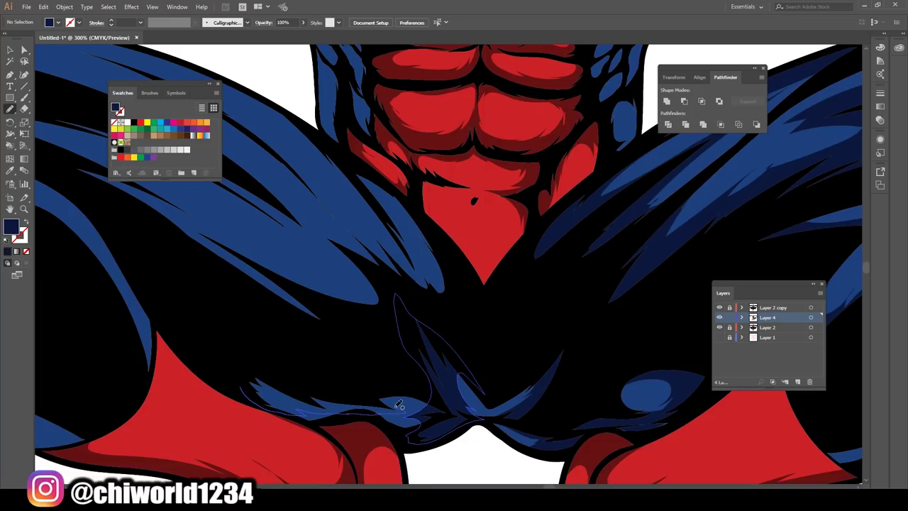
{"action": "scroll", "coordinate": [241, 318], "scroll_direction": "down", "scroll_amount": 3}
{"action": "scroll", "coordinate": [439, 336], "scroll_direction": "up", "scroll_amount": 3}
{"action": "left_click_drag", "start_coordinate": [331, 326], "coordinate": [331, 326]}
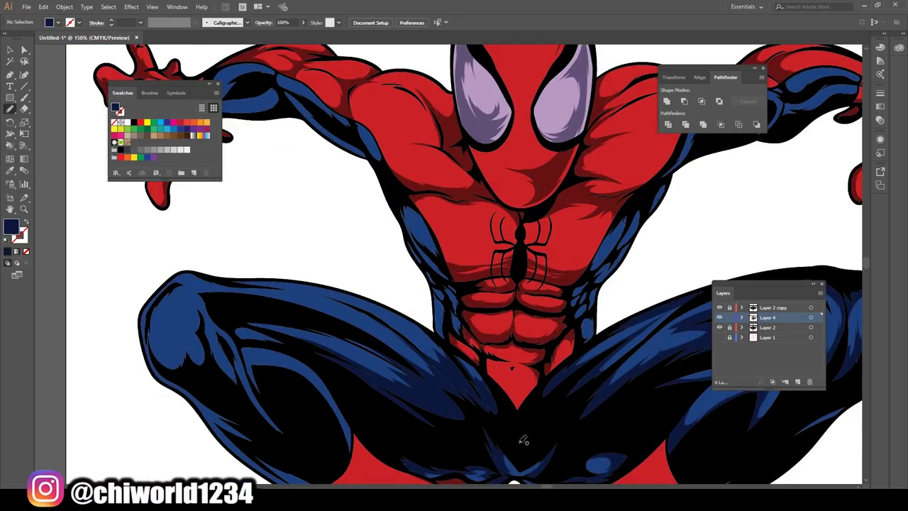
{"action": "scroll", "coordinate": [331, 325], "scroll_direction": "up", "scroll_amount": 3}
{"action": "left_click_drag", "start_coordinate": [425, 279], "coordinate": [708, 400]}
- Shade the blue side panels of the torso beside the abs in navy
{"action": "key", "text": "ctrl+plus"}
{"action": "key", "text": "ctrl+plus"}
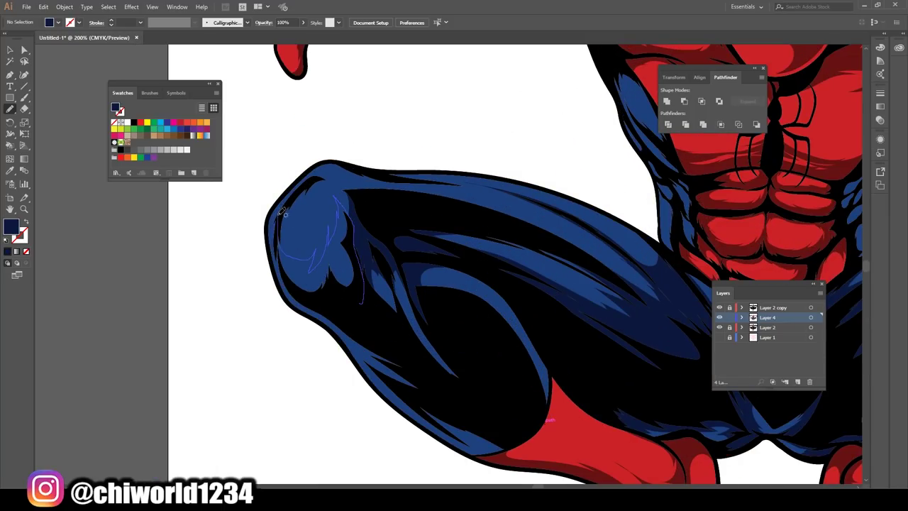
{"action": "key", "text": "ctrl+0"}
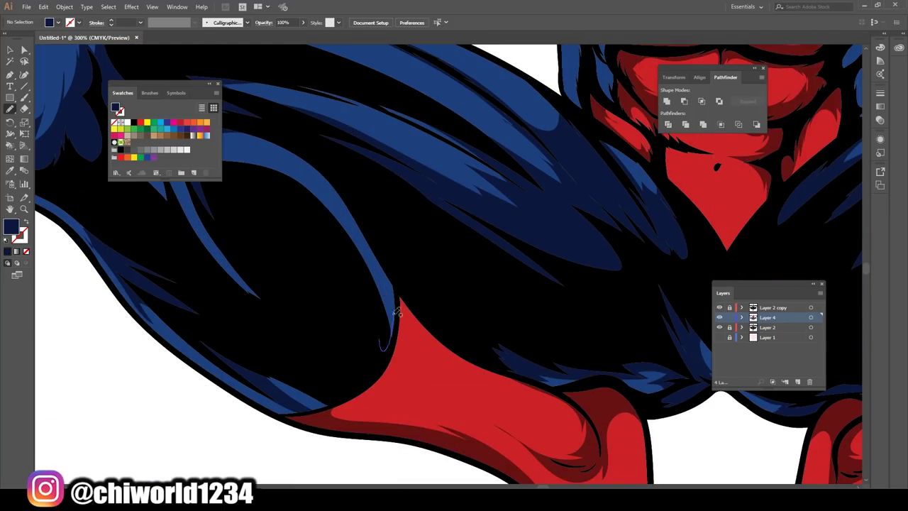
{"action": "key", "text": "ctrl+plus"}
{"action": "key", "text": "ctrl+plus"}
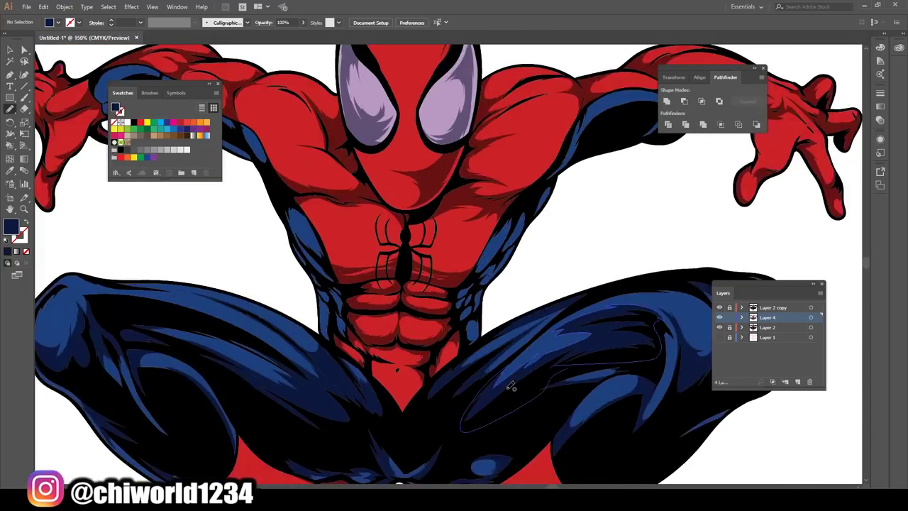
{"action": "key", "text": "ctrl+plus"}
{"action": "key", "text": "ctrl+plus"}
{"action": "left_click_drag", "start_coordinate": [494, 411], "coordinate": [501, 445]}
{"action": "left_click_drag", "start_coordinate": [497, 364], "coordinate": [508, 323]}
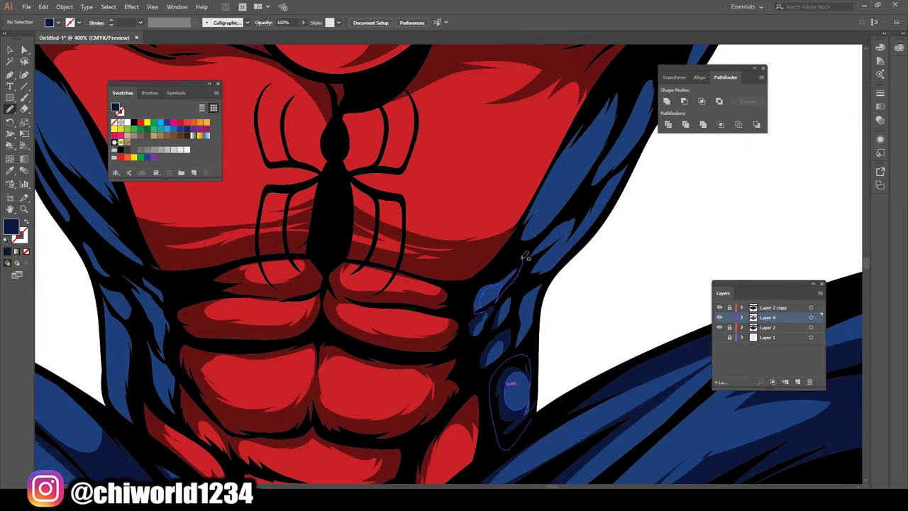
{"action": "scroll", "coordinate": [541, 297], "scroll_direction": "up", "scroll_amount": 3}
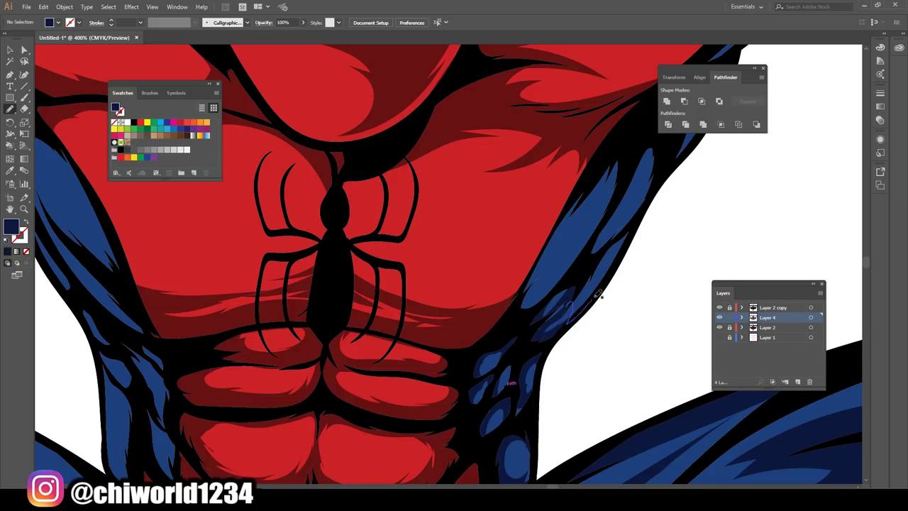
{"action": "scroll", "coordinate": [598, 293], "scroll_direction": "up", "scroll_amount": 2}
{"action": "key", "text": "ctrl+1"}
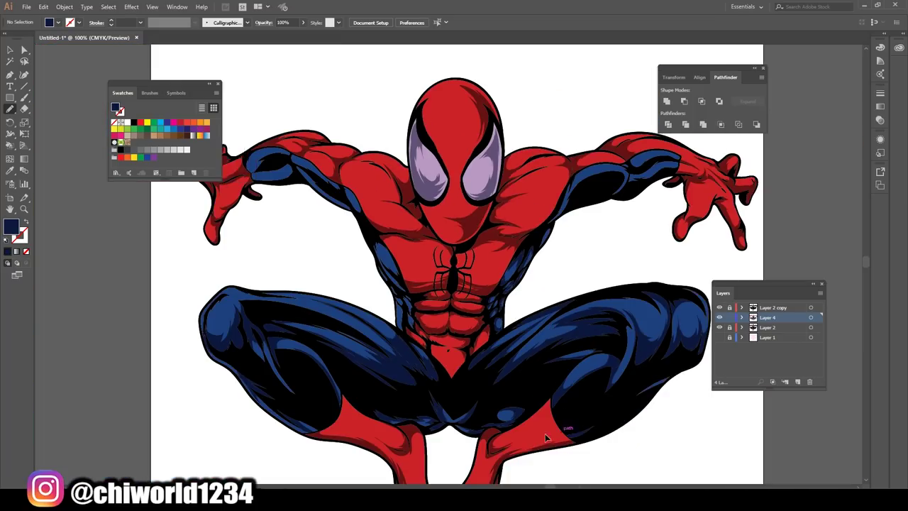
{"action": "scroll", "coordinate": [419, 326], "scroll_direction": "up", "scroll_amount": 4}
{"action": "left_click_drag", "start_coordinate": [383, 368], "coordinate": [357, 392]}
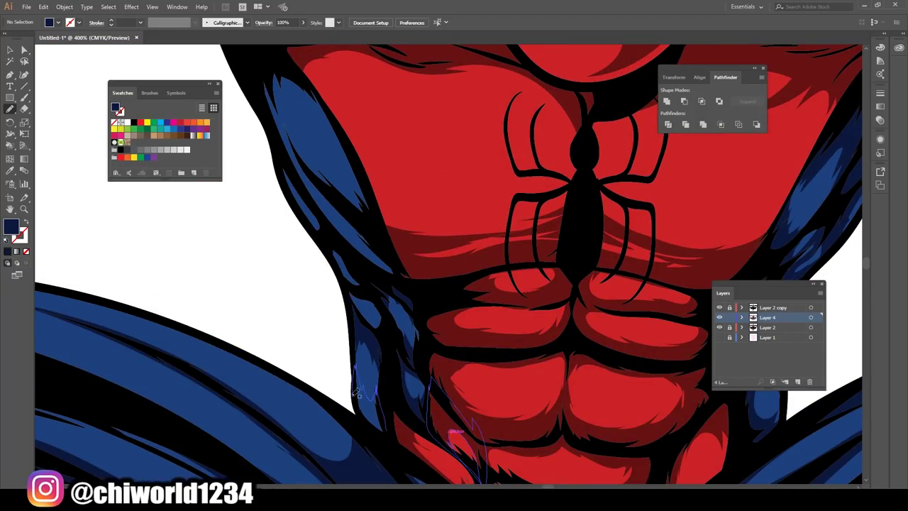
- Add a thin navy shadow on the shoulder's blue band
{"action": "scroll", "coordinate": [325, 299], "scroll_direction": "up", "scroll_amount": 3}
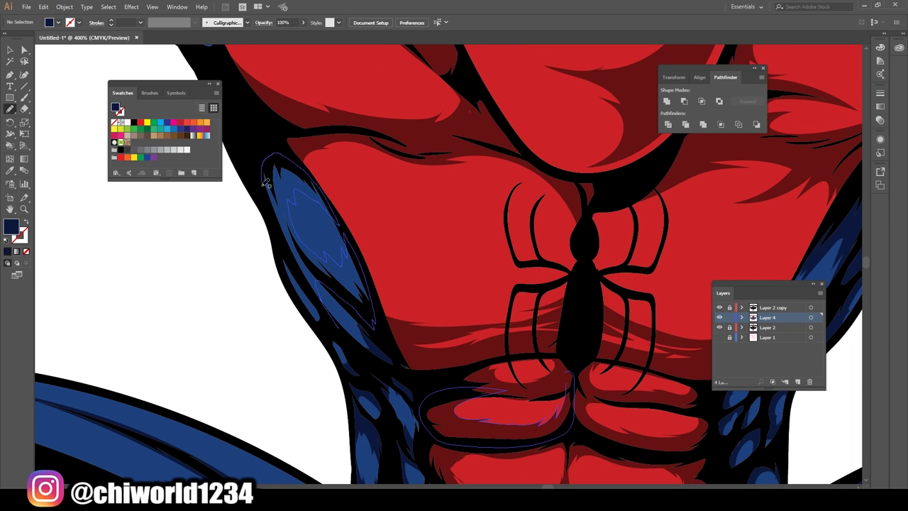
{"action": "scroll", "coordinate": [266, 183], "scroll_direction": "down", "scroll_amount": 3}
{"action": "scroll", "coordinate": [487, 416], "scroll_direction": "down", "scroll_amount": 5}
{"action": "scroll", "coordinate": [559, 361], "scroll_direction": "up", "scroll_amount": 4}
{"action": "scroll", "coordinate": [441, 367], "scroll_direction": "up", "scroll_amount": 3}
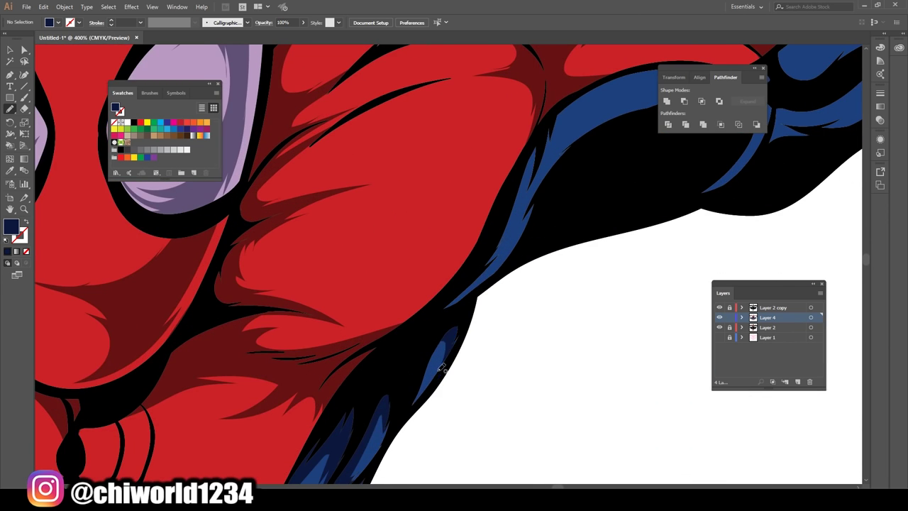
{"action": "scroll", "coordinate": [441, 367], "scroll_direction": "down", "scroll_amount": 3}
{"action": "scroll", "coordinate": [544, 263], "scroll_direction": "down", "scroll_amount": 1}
{"action": "scroll", "coordinate": [602, 189], "scroll_direction": "down", "scroll_amount": 3}
{"action": "scroll", "coordinate": [563, 296], "scroll_direction": "up", "scroll_amount": 5}
{"action": "left_click_drag", "start_coordinate": [391, 213], "coordinate": [447, 186]}
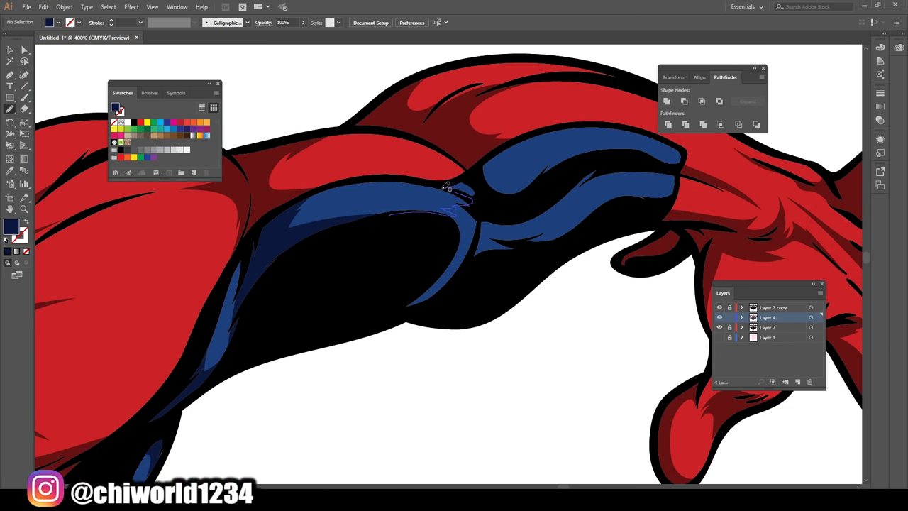
{"action": "scroll", "coordinate": [207, 312], "scroll_direction": "down", "scroll_amount": 3}
{"action": "scroll", "coordinate": [319, 312], "scroll_direction": "up", "scroll_amount": 3}
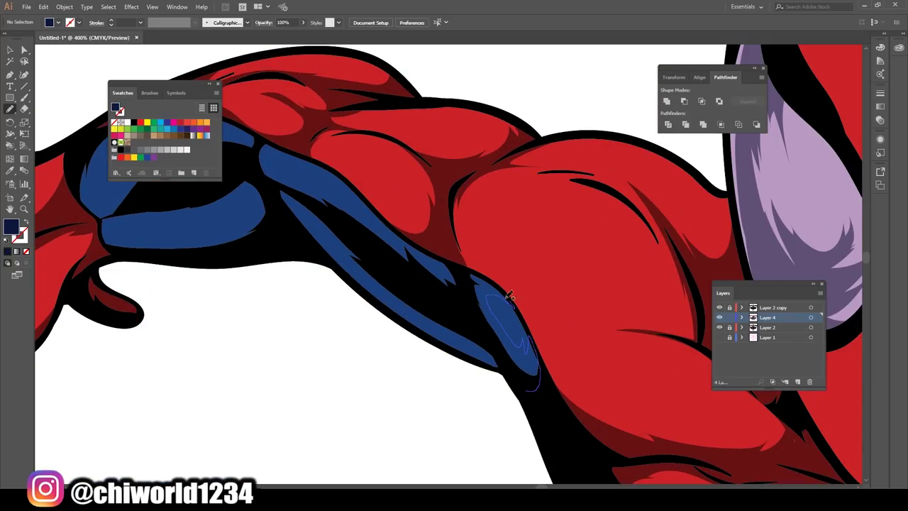
- Shade the blue bands on the forearm and the other arm with navy strokes
{"action": "left_click_drag", "start_coordinate": [511, 369], "coordinate": [404, 321]}
{"action": "left_click_drag", "start_coordinate": [283, 193], "coordinate": [417, 304]}
{"action": "left_click_drag", "start_coordinate": [459, 303], "coordinate": [442, 253]}
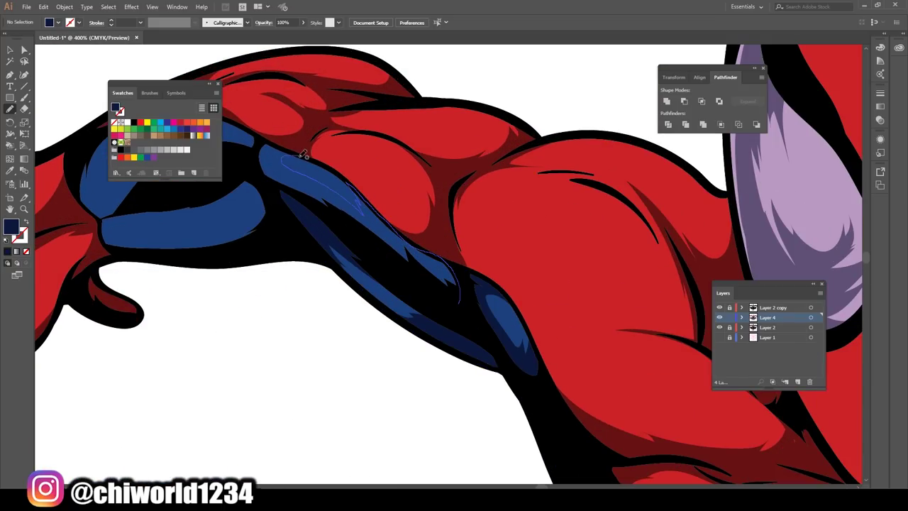
{"action": "scroll", "coordinate": [304, 154], "scroll_direction": "down", "scroll_amount": 5}
{"action": "scroll", "coordinate": [383, 298], "scroll_direction": "up", "scroll_amount": 5}
{"action": "left_click_drag", "start_coordinate": [412, 284], "coordinate": [359, 328]}
{"action": "left_click_drag", "start_coordinate": [305, 318], "coordinate": [307, 316]}
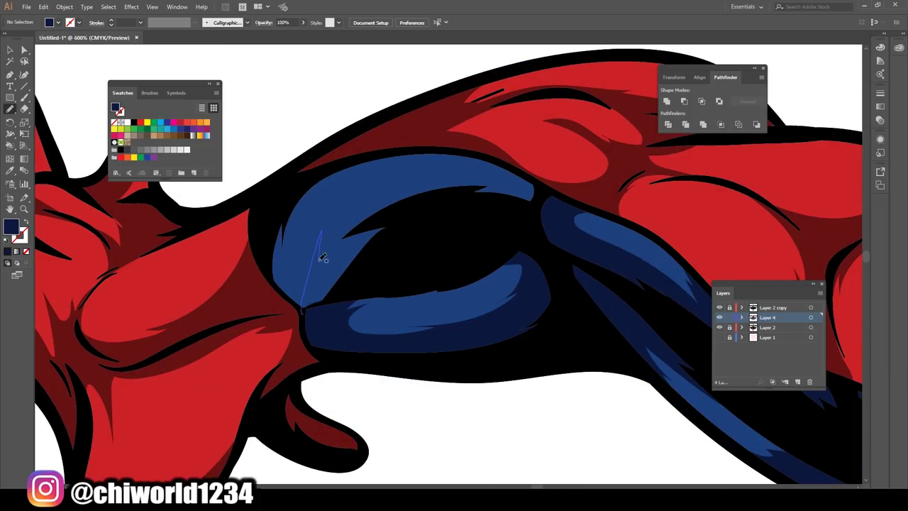
{"action": "mouse_move", "coordinate": [321, 258]}
{"action": "left_mouse_down"}
{"action": "mouse_move", "coordinate": [281, 271]}
{"action": "mouse_move", "coordinate": [376, 162]}
{"action": "left_mouse_up"}
{"action": "scroll", "coordinate": [526, 405], "scroll_direction": "down", "scroll_amount": 5}
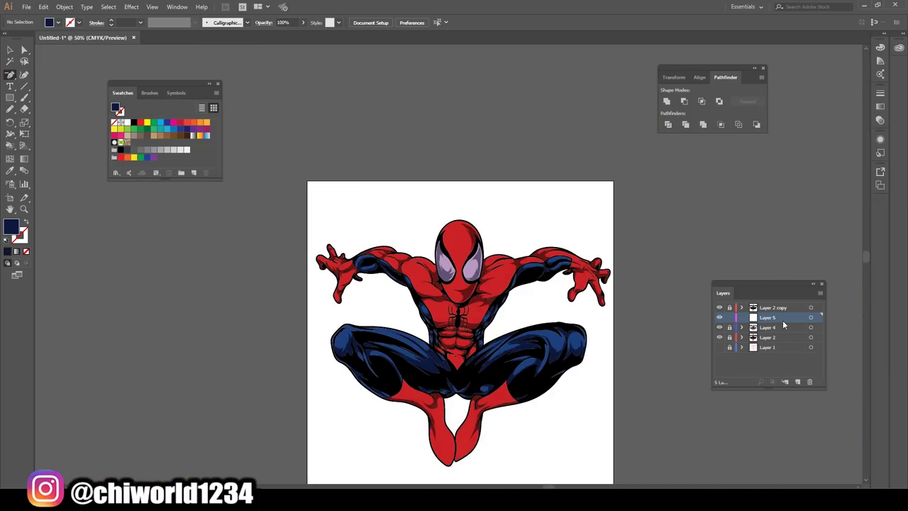
- Add a new layer and set the fill colour to dark red
{"action": "key", "text": "ctrl+l"}
{"action": "key", "text": "ctrl+plus"}
{"action": "key", "text": "ctrl+plus"}
{"action": "key", "text": "ctrl+plus"}
{"action": "double_click", "coordinate": [10, 226]}
{"action": "left_click", "coordinate": [147, 153]}
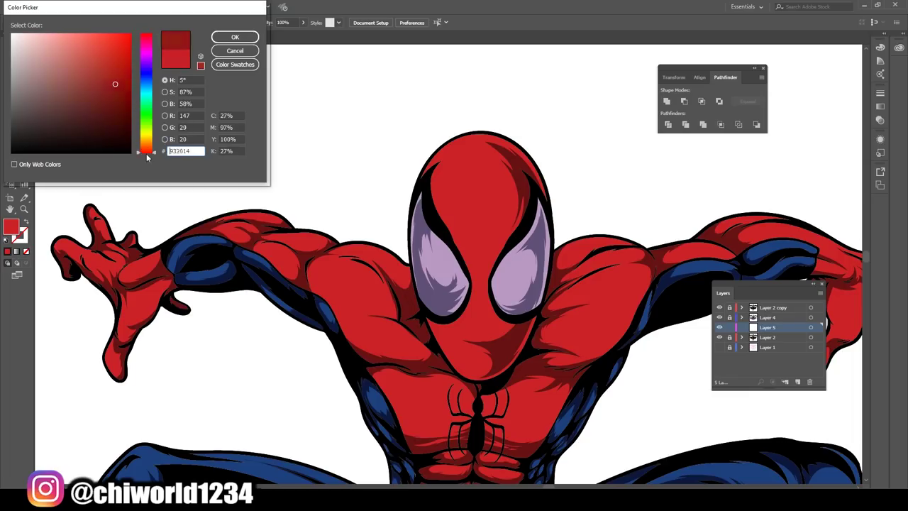
{"action": "key", "text": "Return"}
{"action": "key", "text": "ctrl+plus"}
{"action": "key", "text": "ctrl+plus"}
{"action": "key", "text": "ctrl+plus"}
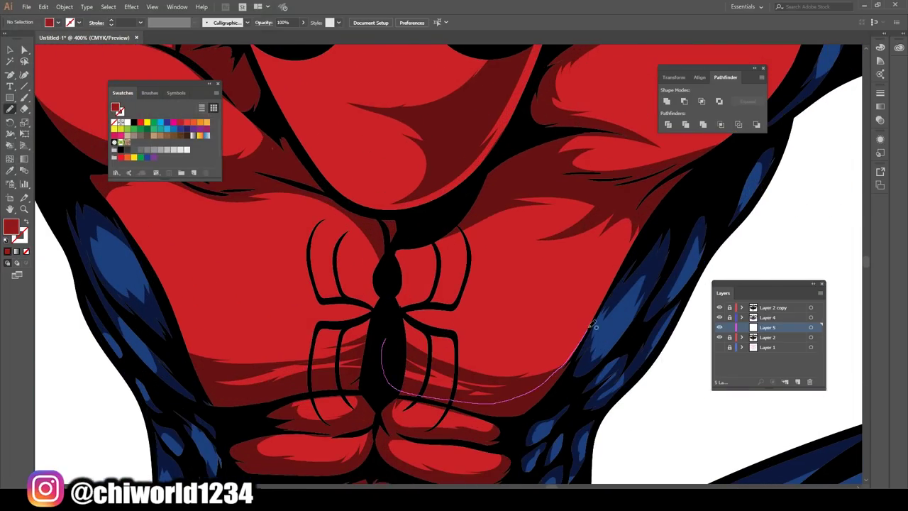
- Draw dark red shading on the chest and the upper, right and left abs
{"action": "left_click_drag", "start_coordinate": [592, 247], "coordinate": [597, 243]}
{"action": "left_click_drag", "start_coordinate": [348, 281], "coordinate": [326, 334]}
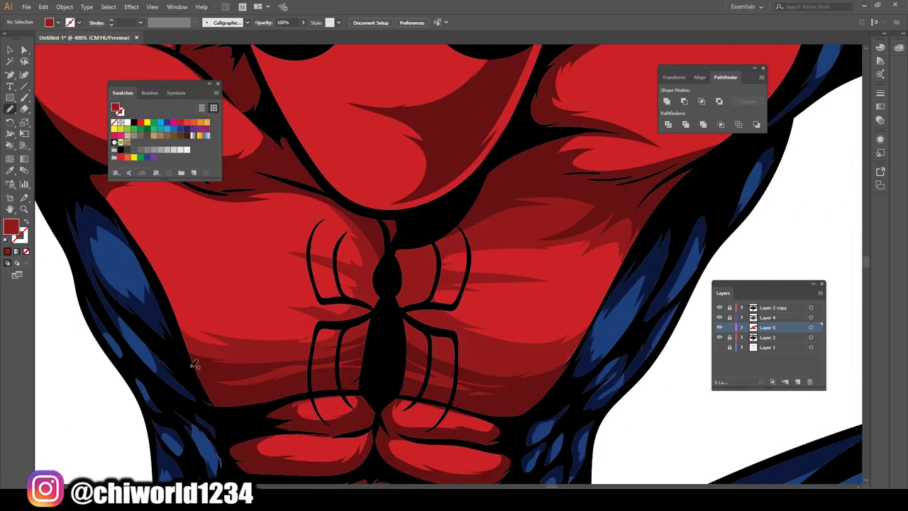
{"action": "key", "text": "ctrl+minus"}
{"action": "left_click_drag", "start_coordinate": [355, 298], "coordinate": [107, 234]}
{"action": "scroll", "coordinate": [499, 377], "scroll_direction": "down", "scroll_amount": 3}
{"action": "scroll", "coordinate": [499, 377], "scroll_direction": "down", "scroll_amount": 3}
{"action": "left_click_drag", "start_coordinate": [405, 227], "coordinate": [457, 236]}
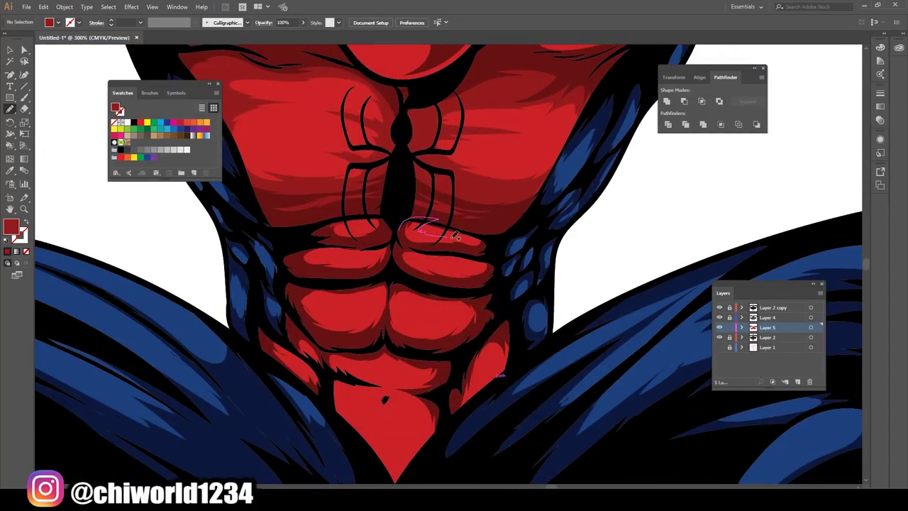
{"action": "mouse_move", "coordinate": [318, 257]}
{"action": "left_mouse_down"}
{"action": "mouse_move", "coordinate": [384, 245]}
{"action": "mouse_move", "coordinate": [489, 266]}
{"action": "left_mouse_up"}
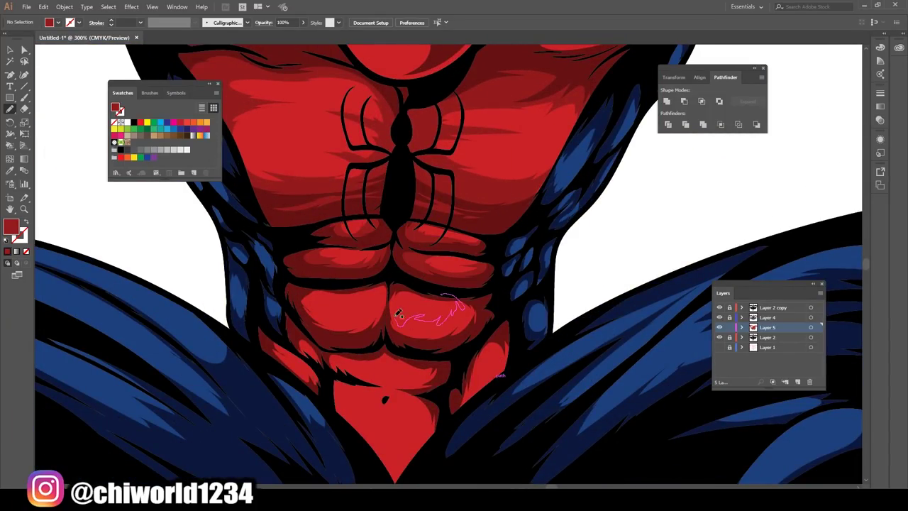
{"action": "left_click_drag", "start_coordinate": [399, 315], "coordinate": [394, 317]}
{"action": "left_click_drag", "start_coordinate": [319, 281], "coordinate": [320, 280]}
{"action": "key", "text": "ctrl+0"}
- Shade the lower abdomen with dark red strokes
{"action": "scroll", "coordinate": [411, 383], "scroll_direction": "up", "scroll_amount": 5}
{"action": "left_click_drag", "start_coordinate": [409, 404], "coordinate": [419, 369]}
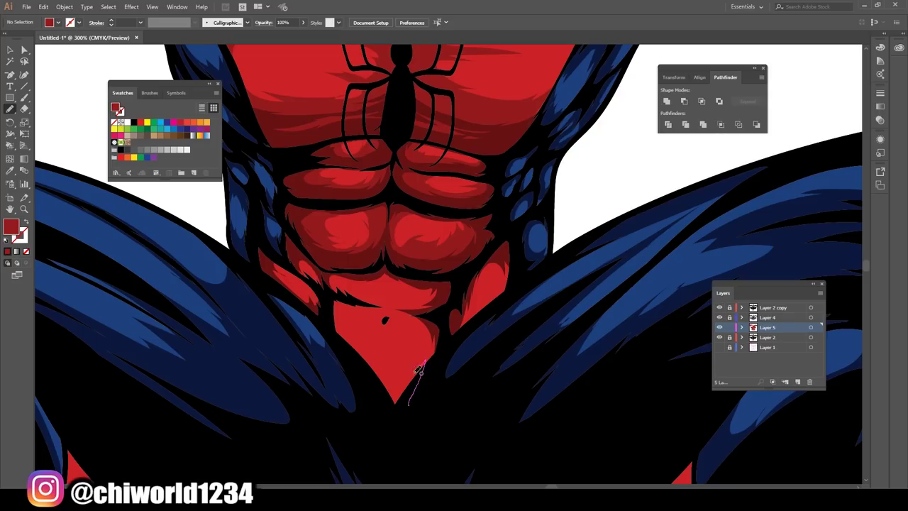
{"action": "left_click_drag", "start_coordinate": [357, 362], "coordinate": [415, 393]}
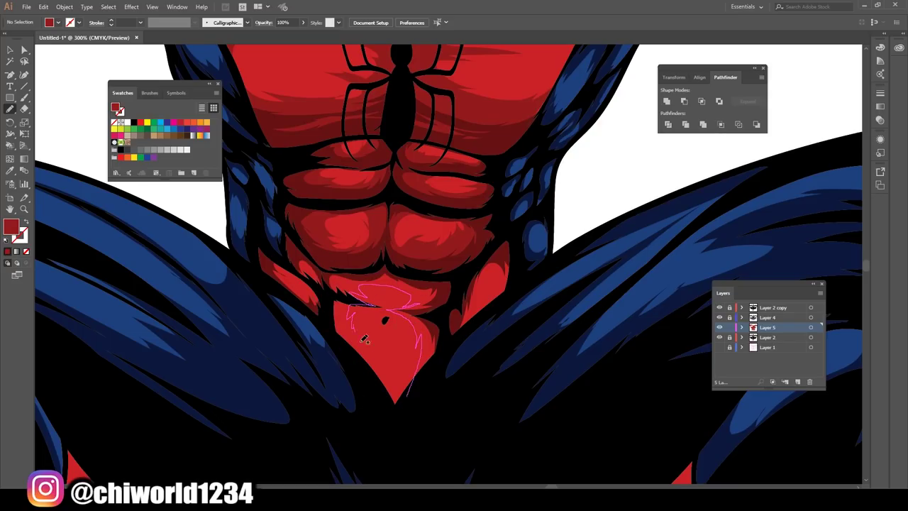
{"action": "left_click_drag", "start_coordinate": [364, 339], "coordinate": [365, 339]}
{"action": "key", "text": "ctrl+0"}
{"action": "scroll", "coordinate": [526, 264], "scroll_direction": "up", "scroll_amount": 5}
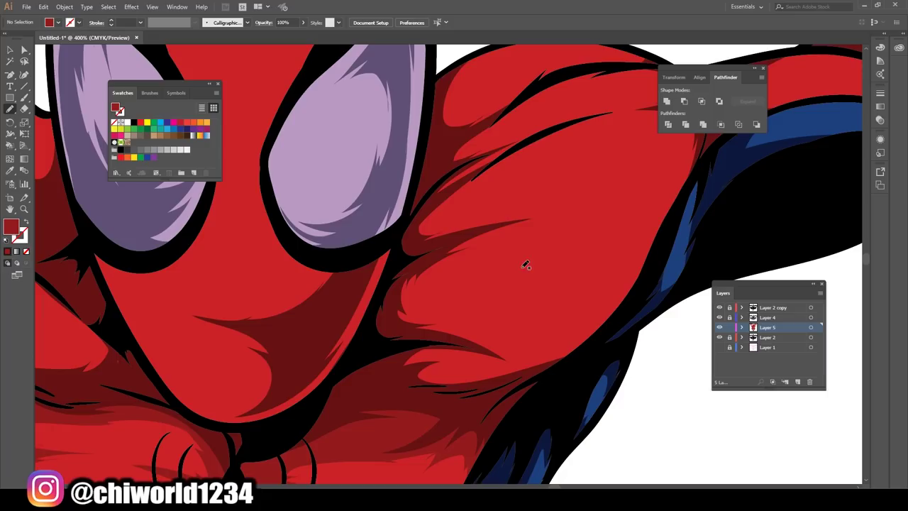
- Shade the shoulder beside the face and the upper arm in dark red
{"action": "left_click_drag", "start_coordinate": [604, 295], "coordinate": [604, 296]}
{"action": "key", "text": "ctrl+0"}
{"action": "scroll", "coordinate": [523, 295], "scroll_direction": "up", "scroll_amount": 5}
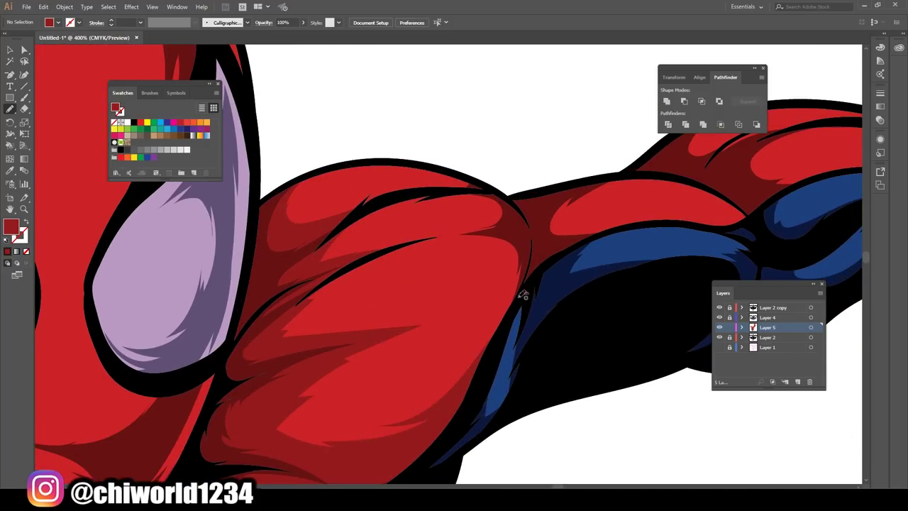
{"action": "left_click_drag", "start_coordinate": [399, 195], "coordinate": [400, 195]}
{"action": "left_click_drag", "start_coordinate": [710, 269], "coordinate": [608, 250]}
{"action": "key", "text": "ctrl+0"}
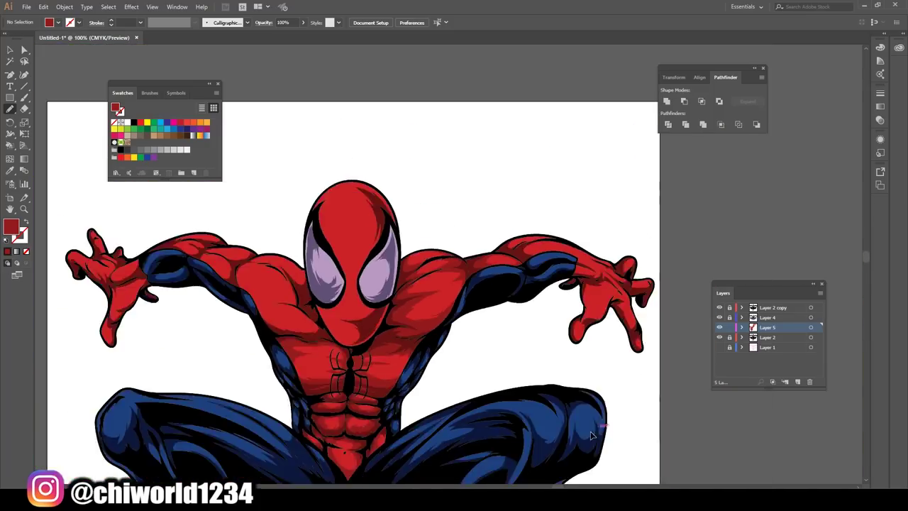
- Deepen the dark red shading on the shoulder muscle
{"action": "scroll", "coordinate": [432, 378], "scroll_direction": "up", "scroll_amount": 3}
{"action": "scroll", "coordinate": [431, 378], "scroll_direction": "up", "scroll_amount": 3}
{"action": "left_click_drag", "start_coordinate": [488, 390], "coordinate": [555, 320]}
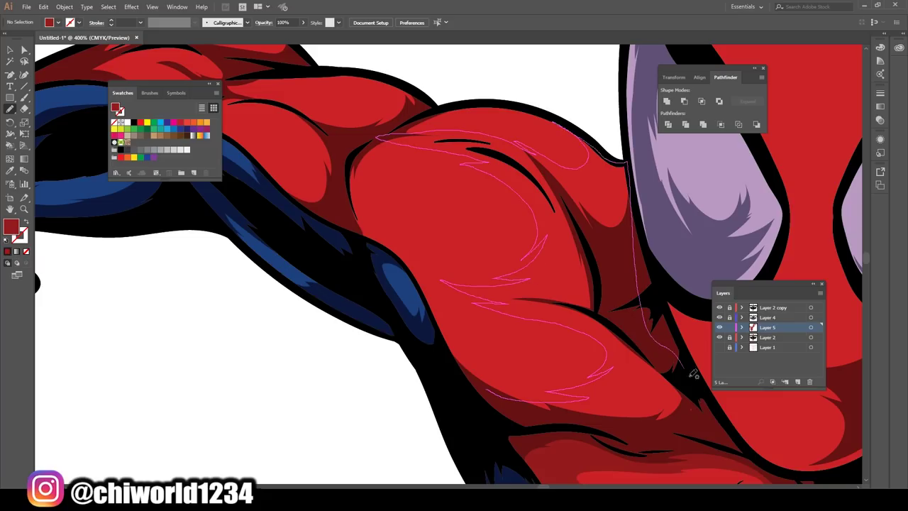
{"action": "left_click_drag", "start_coordinate": [694, 374], "coordinate": [694, 374]}
{"action": "left_click_drag", "start_coordinate": [379, 187], "coordinate": [426, 227]}
{"action": "key", "text": "ctrl+0"}
{"action": "scroll", "coordinate": [511, 366], "scroll_direction": "up", "scroll_amount": 3}
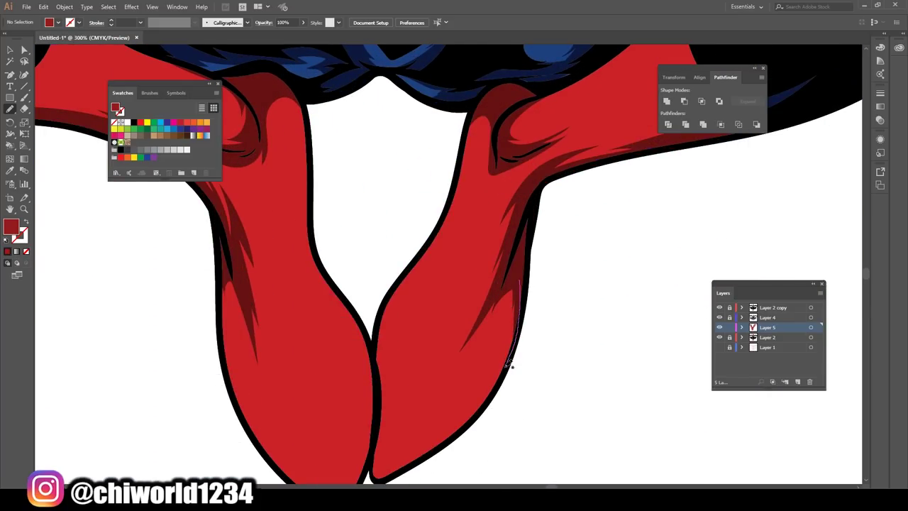
- Shade the right lower leg and the tip of the left foot in dark red
{"action": "left_click", "coordinate": [584, 163]}
{"action": "key", "text": "ctrl+0"}
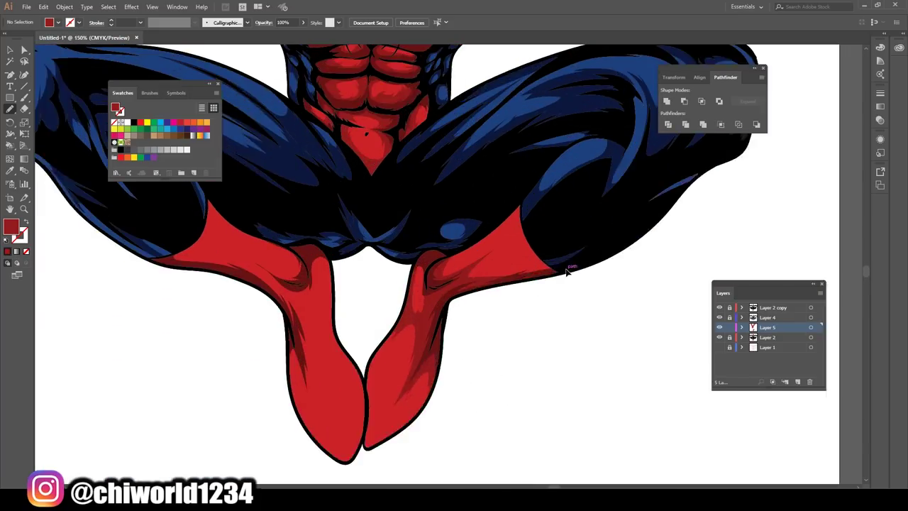
{"action": "scroll", "coordinate": [478, 254], "scroll_direction": "up", "scroll_amount": 3}
{"action": "scroll", "coordinate": [362, 371], "scroll_direction": "down", "scroll_amount": 5}
{"action": "scroll", "coordinate": [355, 336], "scroll_direction": "up", "scroll_amount": 1}
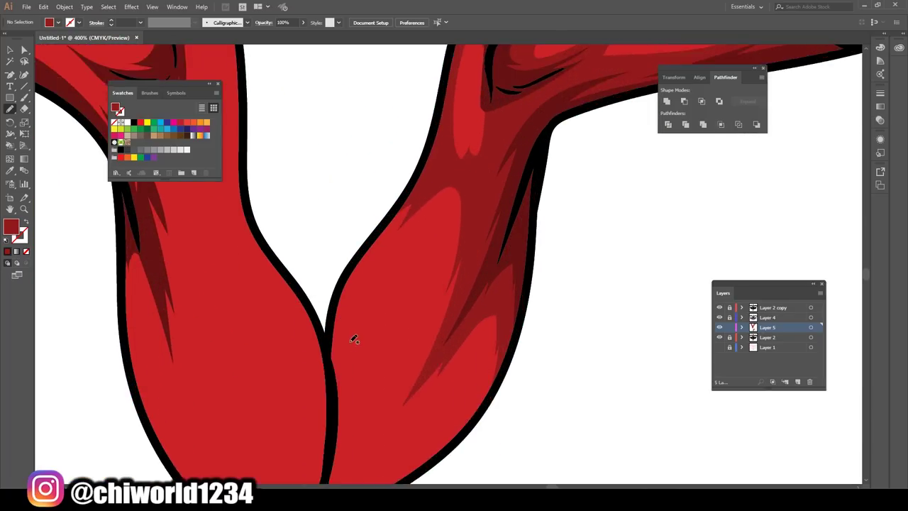
{"action": "left_click_drag", "start_coordinate": [500, 268], "coordinate": [420, 109]}
{"action": "left_click_drag", "start_coordinate": [462, 358], "coordinate": [462, 358]}
{"action": "key", "text": "ctrl+0"}
{"action": "scroll", "coordinate": [428, 440], "scroll_direction": "up", "scroll_amount": 3}
{"action": "left_click_drag", "start_coordinate": [368, 354], "coordinate": [386, 381]}
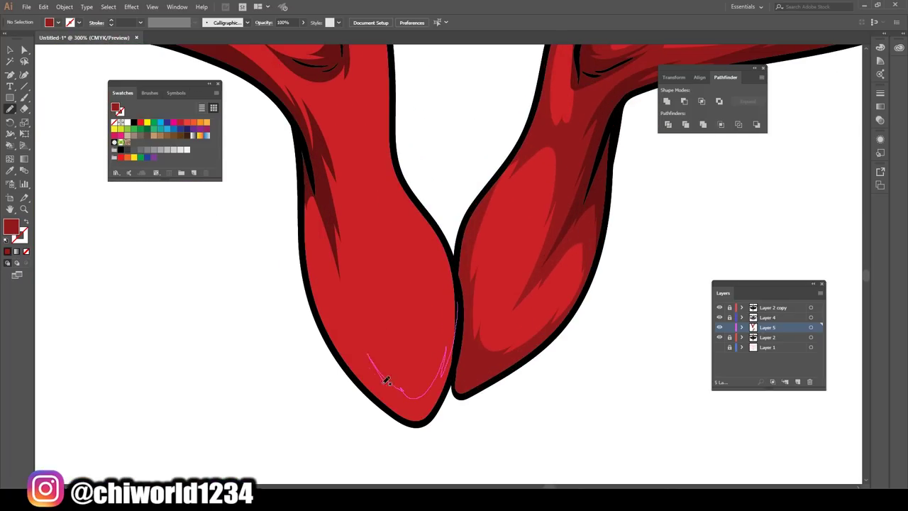
{"action": "left_click_drag", "start_coordinate": [403, 415], "coordinate": [405, 415]}
{"action": "scroll", "coordinate": [424, 347], "scroll_direction": "up", "scroll_amount": 3}
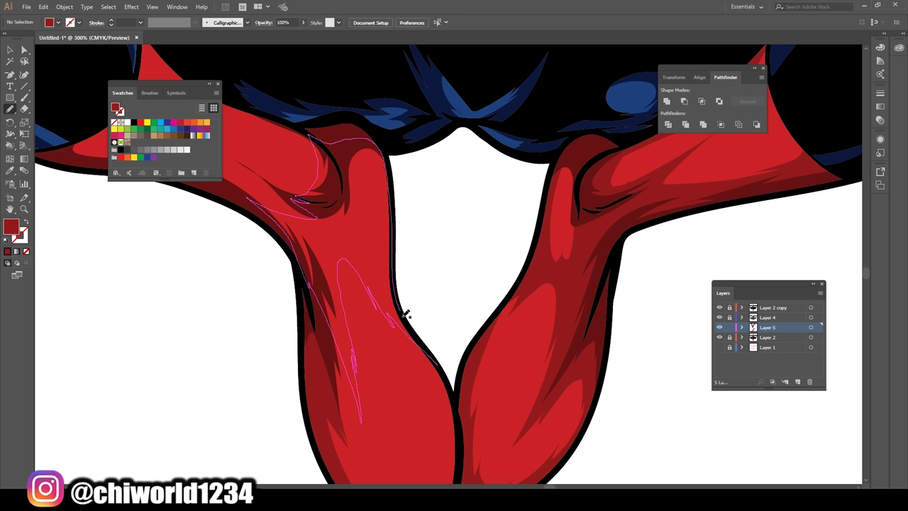
- Shade the red shoulder, its top edge and the forearm with dark red Pencil strokes
{"action": "key", "text": "ctrl+0"}
{"action": "scroll", "coordinate": [390, 365], "scroll_direction": "up", "scroll_amount": 5}
{"action": "scroll", "coordinate": [580, 327], "scroll_direction": "up", "scroll_amount": 2}
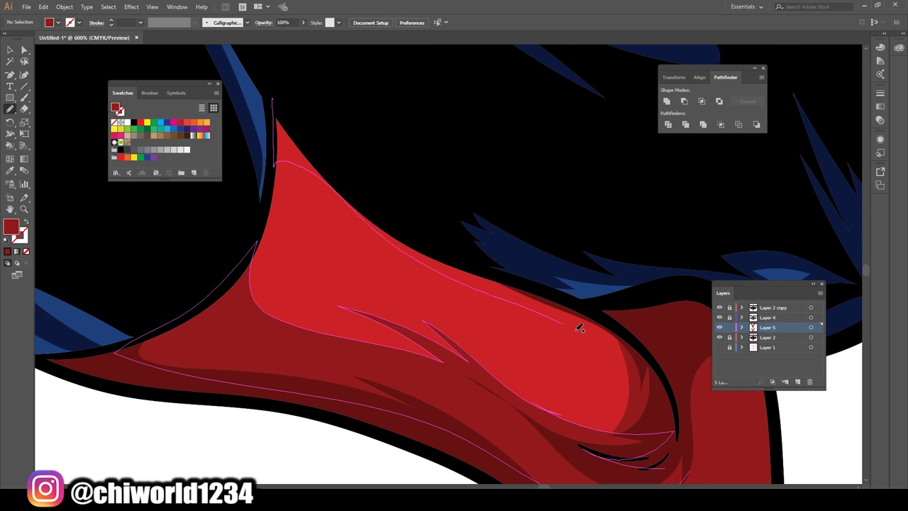
{"action": "scroll", "coordinate": [580, 327], "scroll_direction": "down", "scroll_amount": 5}
{"action": "scroll", "coordinate": [565, 247], "scroll_direction": "down", "scroll_amount": 2}
{"action": "scroll", "coordinate": [564, 242], "scroll_direction": "down", "scroll_amount": 1}
{"action": "scroll", "coordinate": [564, 242], "scroll_direction": "up", "scroll_amount": 4}
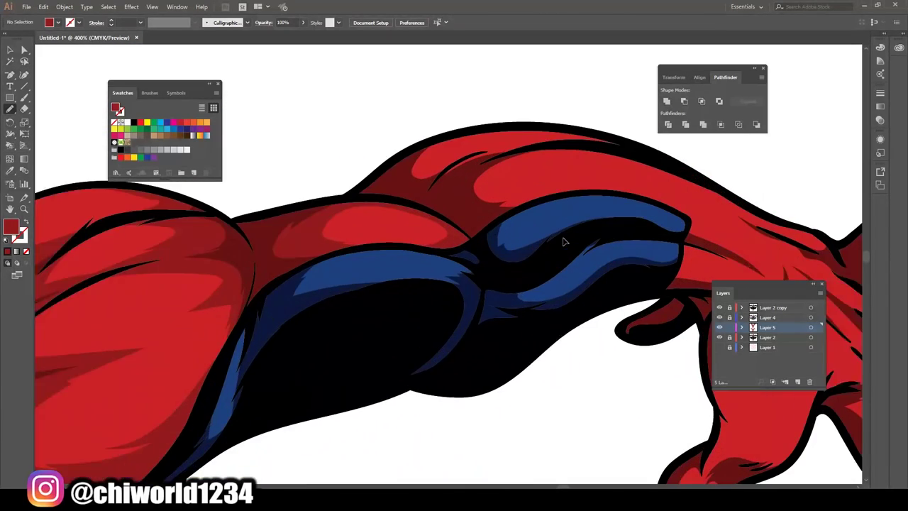
{"action": "scroll", "coordinate": [564, 242], "scroll_direction": "up", "scroll_amount": 2}
{"action": "left_click_drag", "start_coordinate": [250, 259], "coordinate": [641, 376]}
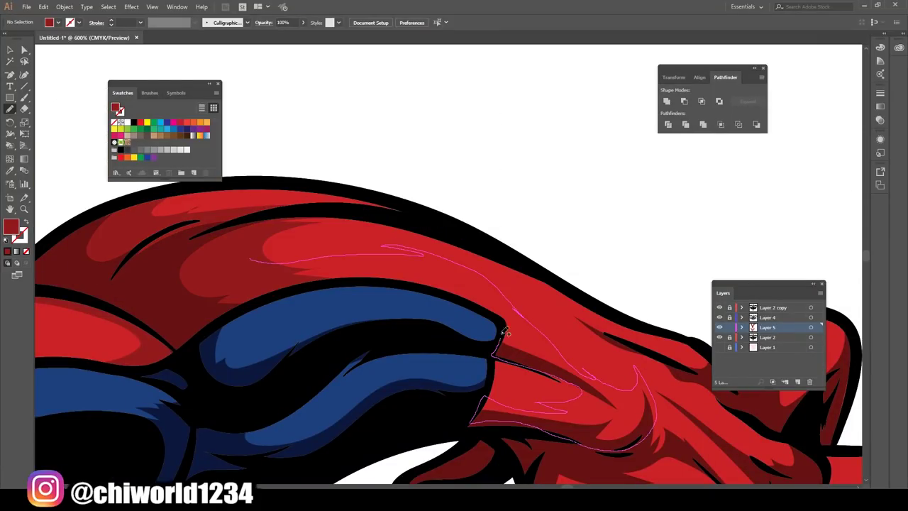
{"action": "scroll", "coordinate": [505, 332], "scroll_direction": "down", "scroll_amount": 5}
{"action": "scroll", "coordinate": [483, 408], "scroll_direction": "up", "scroll_amount": 4}
{"action": "left_click_drag", "start_coordinate": [327, 291], "coordinate": [393, 337]}
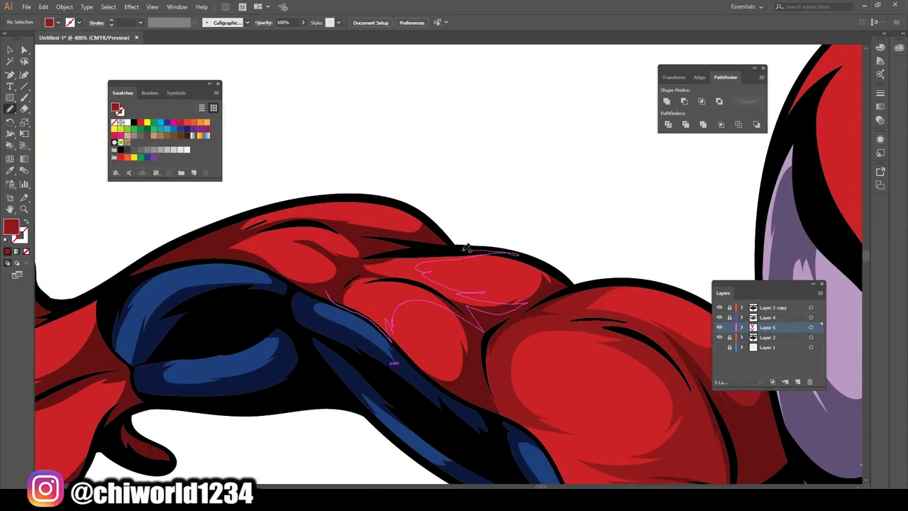
{"action": "left_click_drag", "start_coordinate": [234, 250], "coordinate": [281, 246]}
- Add dark red shading beside the mask, across its top and along its right side
{"action": "scroll", "coordinate": [296, 389], "scroll_direction": "down", "scroll_amount": 5}
{"action": "scroll", "coordinate": [319, 361], "scroll_direction": "up", "scroll_amount": 4}
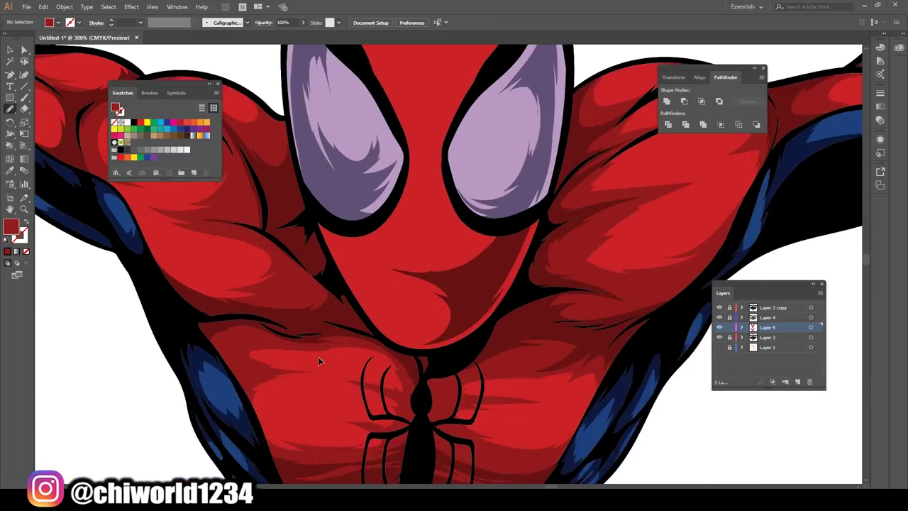
{"action": "left_click_drag", "start_coordinate": [344, 229], "coordinate": [563, 272]}
{"action": "scroll", "coordinate": [388, 334], "scroll_direction": "down", "scroll_amount": 2}
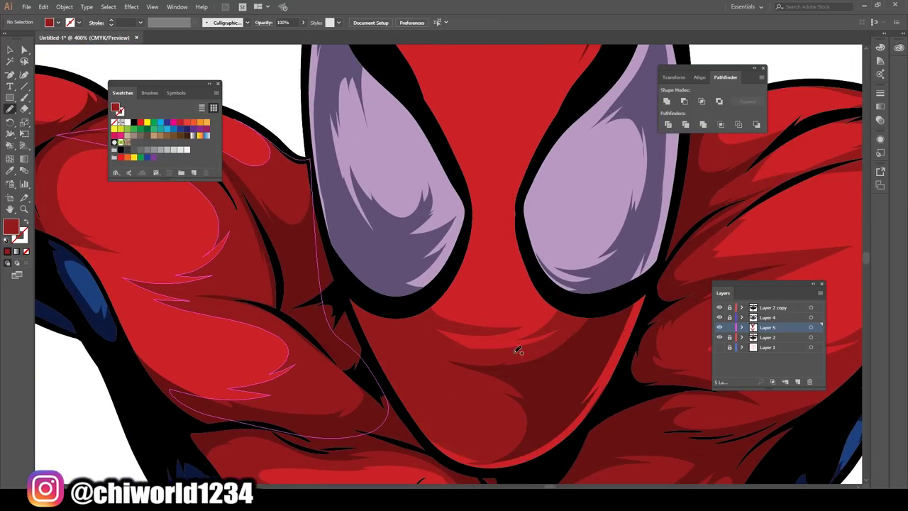
{"action": "scroll", "coordinate": [517, 349], "scroll_direction": "down", "scroll_amount": 3}
{"action": "scroll", "coordinate": [539, 213], "scroll_direction": "up", "scroll_amount": 4}
{"action": "left_click_drag", "start_coordinate": [552, 202], "coordinate": [545, 288]}
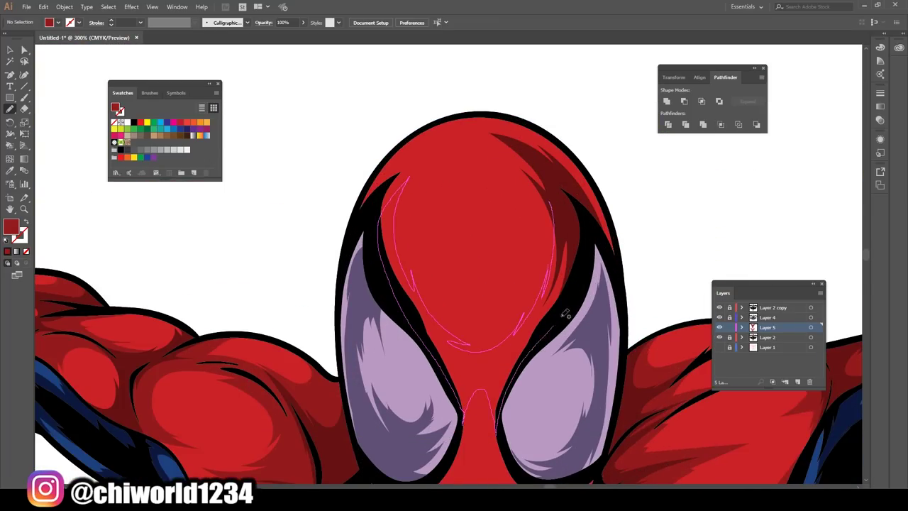
{"action": "scroll", "coordinate": [565, 312], "scroll_direction": "down", "scroll_amount": 3}
{"action": "scroll", "coordinate": [500, 286], "scroll_direction": "up", "scroll_amount": 3}
{"action": "left_click_drag", "start_coordinate": [483, 401], "coordinate": [360, 264]}
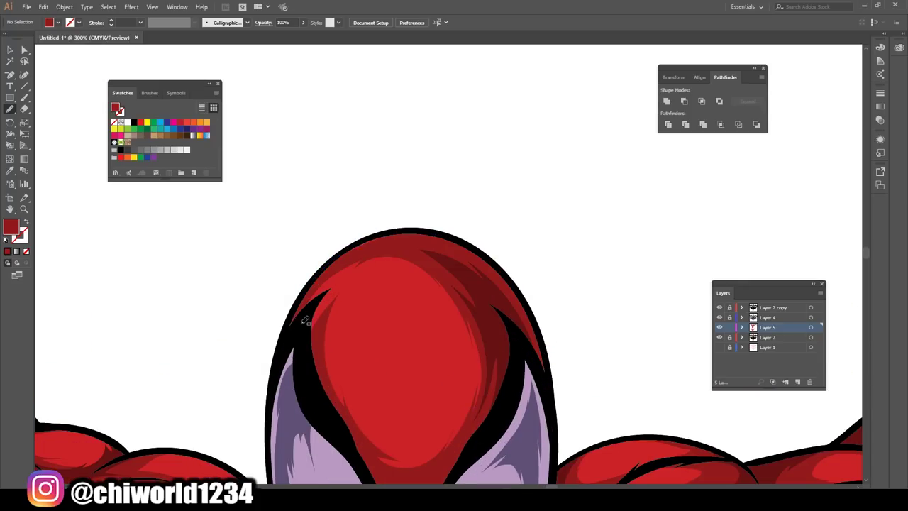
- Shade the back of the hand, the fingers, fingertips and left fist dark red
{"action": "scroll", "coordinate": [531, 470], "scroll_direction": "down", "scroll_amount": 3}
{"action": "scroll", "coordinate": [490, 362], "scroll_direction": "up", "scroll_amount": 4}
{"action": "scroll", "coordinate": [491, 362], "scroll_direction": "down", "scroll_amount": 2}
{"action": "left_click_drag", "start_coordinate": [367, 152], "coordinate": [444, 170]}
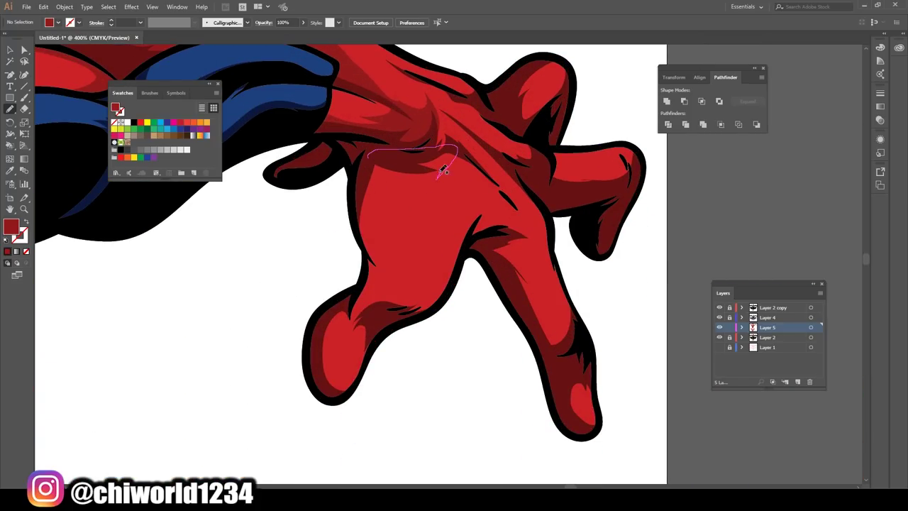
{"action": "left_click_drag", "start_coordinate": [330, 388], "coordinate": [331, 391]}
{"action": "left_click_drag", "start_coordinate": [466, 255], "coordinate": [497, 207]}
{"action": "left_click_drag", "start_coordinate": [591, 360], "coordinate": [593, 363]}
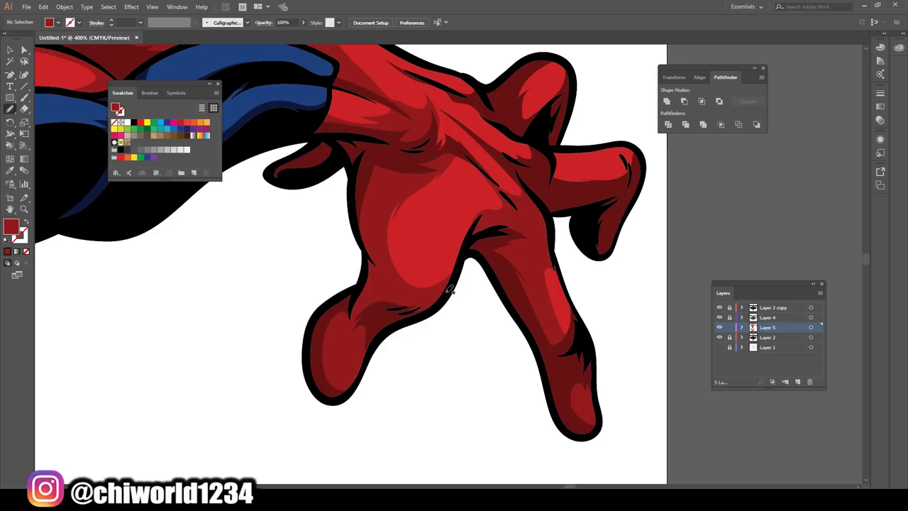
{"action": "left_click_drag", "start_coordinate": [496, 140], "coordinate": [312, 318]}
{"action": "left_click_drag", "start_coordinate": [359, 347], "coordinate": [312, 317]}
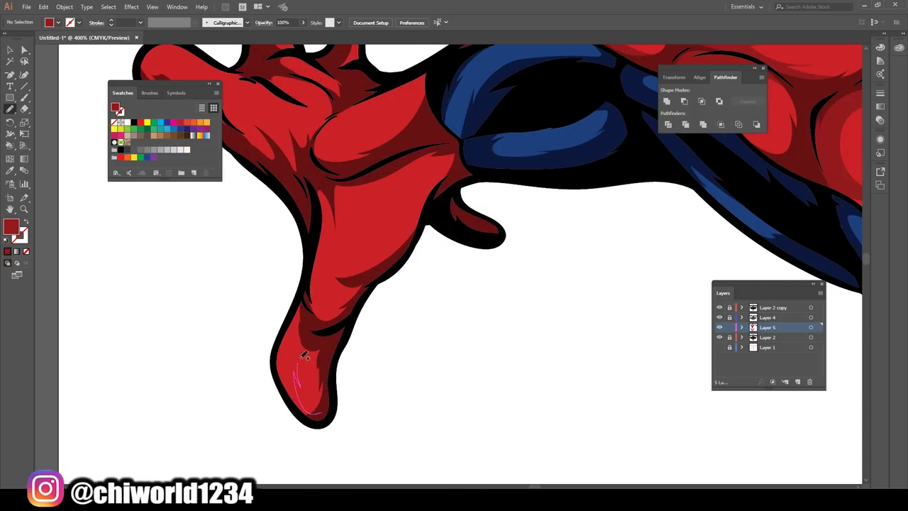
{"action": "left_click_drag", "start_coordinate": [373, 316], "coordinate": [335, 279]}
{"action": "scroll", "coordinate": [354, 282], "scroll_direction": "up", "scroll_amount": 5}
{"action": "left_click_drag", "start_coordinate": [164, 228], "coordinate": [220, 262]}
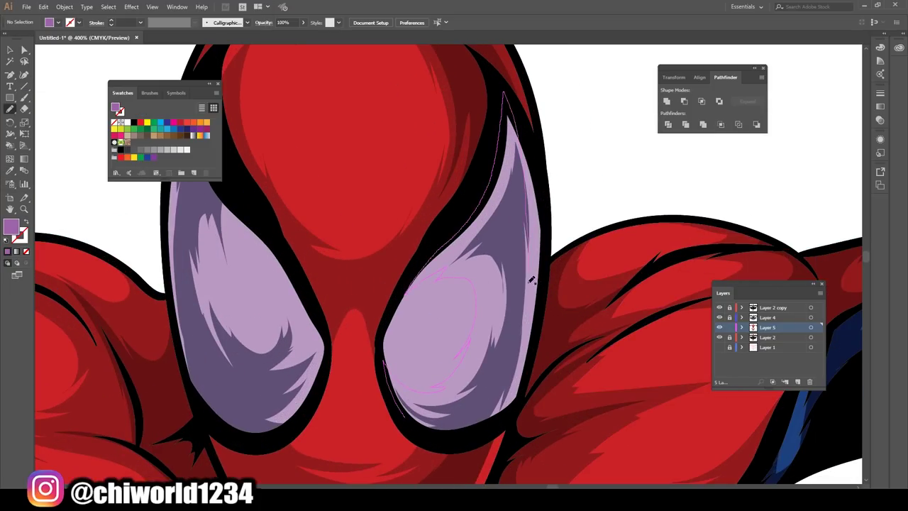
- Shade the eyes dark purple, recolor blue leg shading to saturation 100, and add navy arm-band shading
{"action": "left_click_drag", "start_coordinate": [532, 280], "coordinate": [507, 100]}
{"action": "left_click_drag", "start_coordinate": [213, 426], "coordinate": [311, 347]}
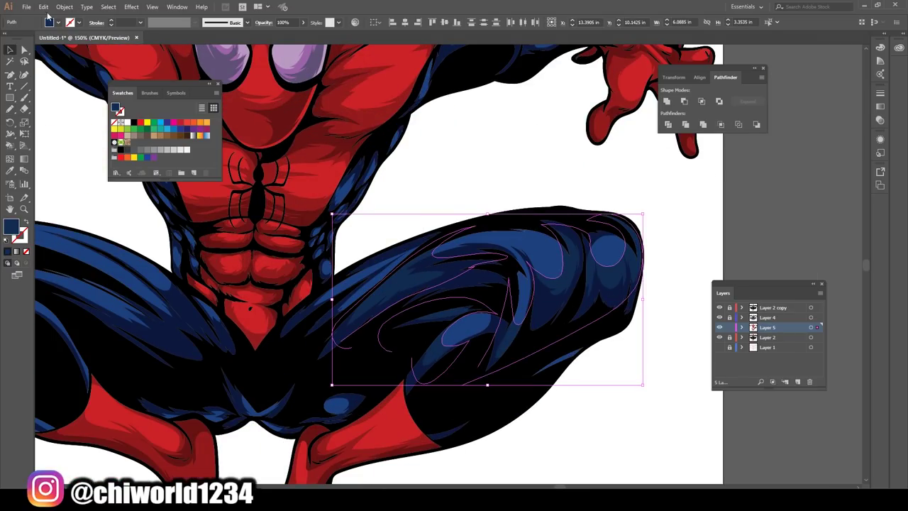
{"action": "left_click", "coordinate": [43, 7]}
{"action": "left_click", "coordinate": [326, 203]}
{"action": "left_click_drag", "start_coordinate": [83, 224], "coordinate": [95, 223]}
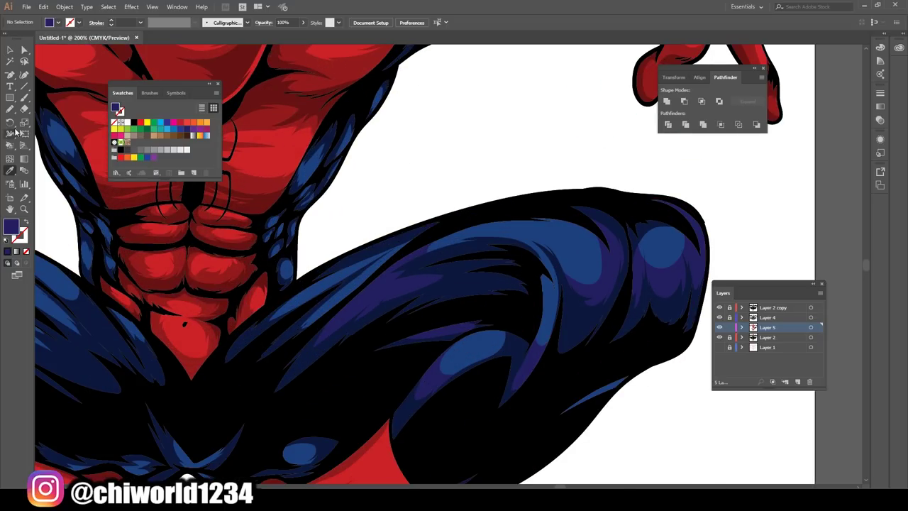
{"action": "scroll", "coordinate": [269, 376], "scroll_direction": "down", "scroll_amount": 3}
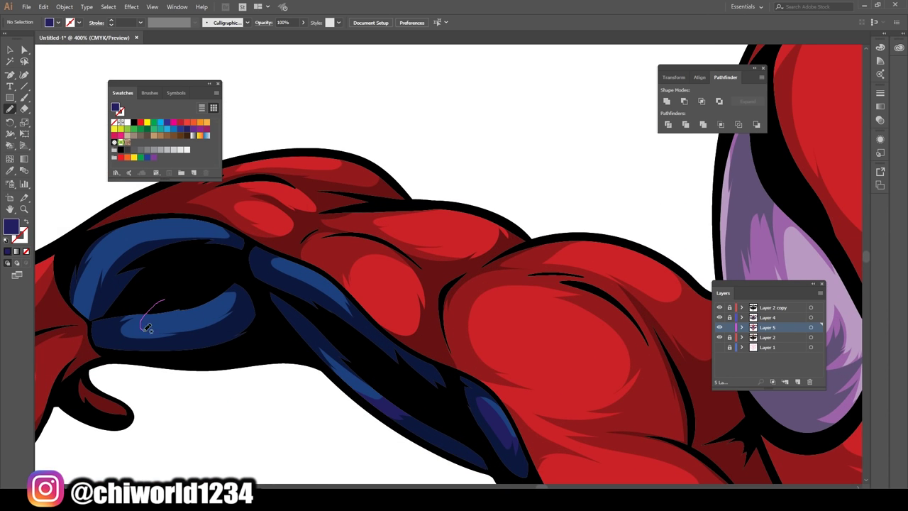
{"action": "left_click_drag", "start_coordinate": [65, 291], "coordinate": [85, 313]}
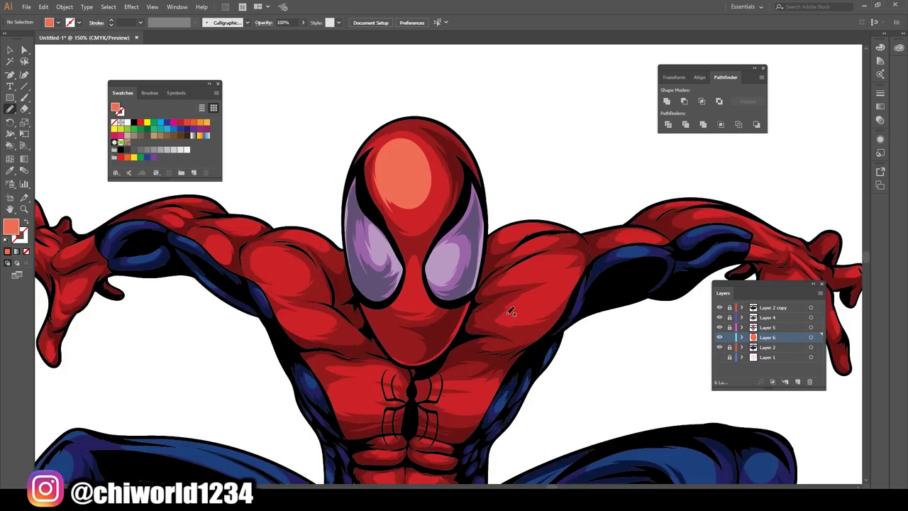
- Draw salmon highlight shapes on the nose, shoulder and upper abs
{"action": "left_click_drag", "start_coordinate": [369, 328], "coordinate": [384, 347]}
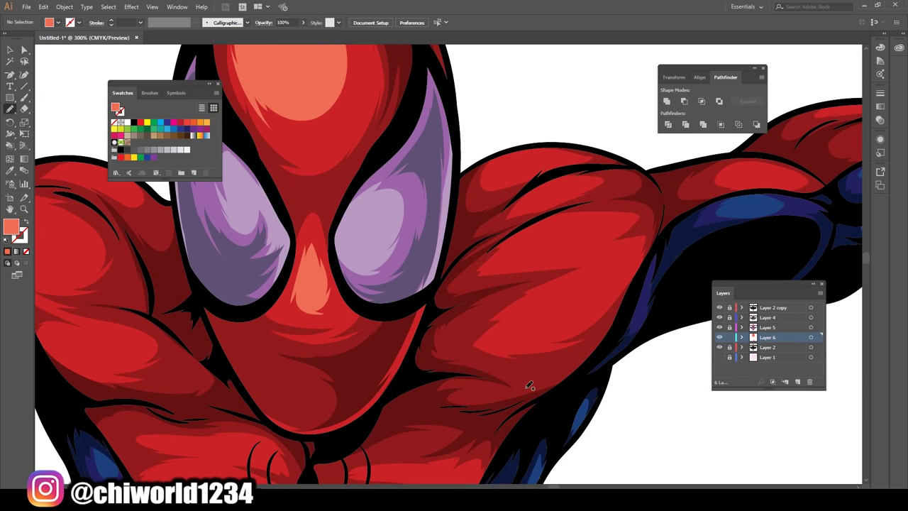
{"action": "left_click_drag", "start_coordinate": [524, 206], "coordinate": [546, 186]}
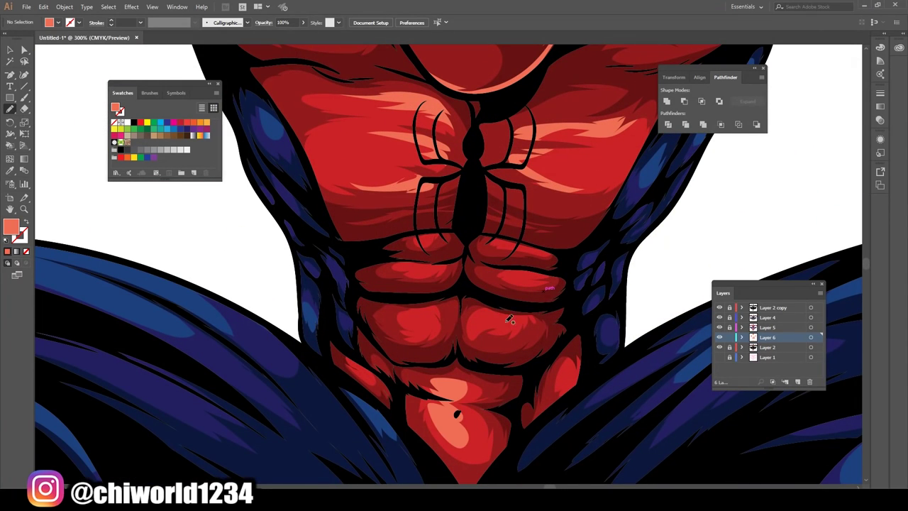
{"action": "left_click_drag", "start_coordinate": [509, 320], "coordinate": [476, 309]}
{"action": "left_click_drag", "start_coordinate": [440, 306], "coordinate": [408, 317]}
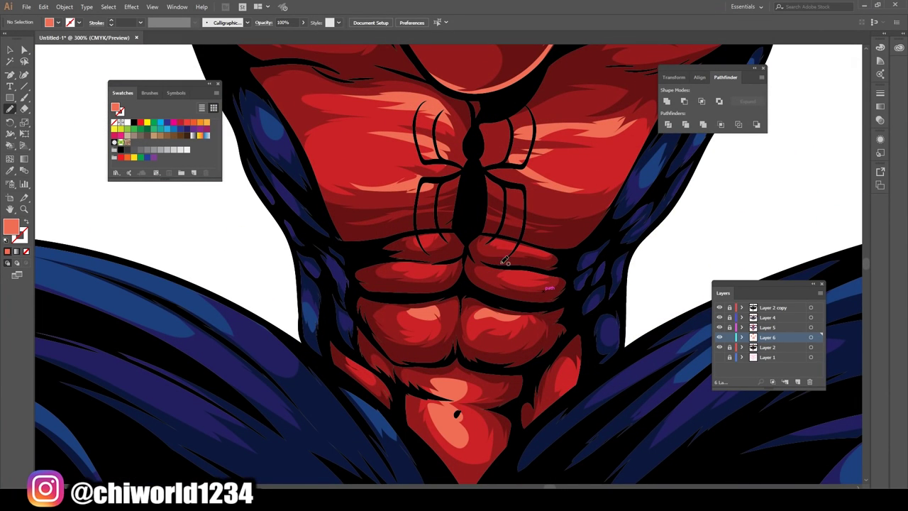
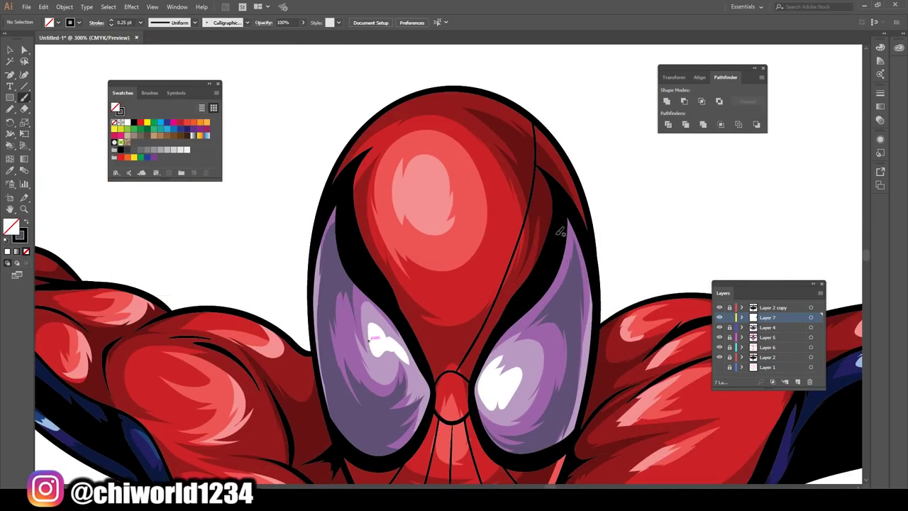
- Draw web lines down the centre and left side of the mask
{"action": "left_click_drag", "start_coordinate": [454, 85], "coordinate": [455, 370]}
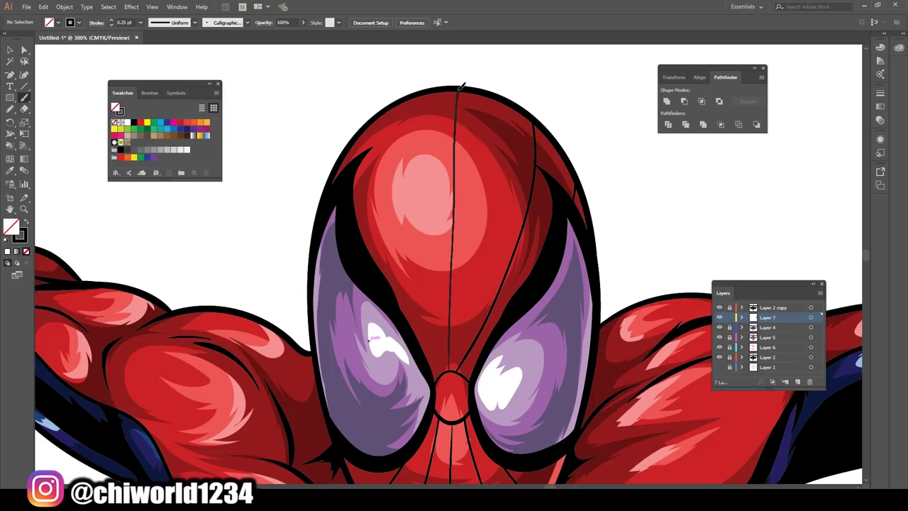
{"action": "left_click_drag", "start_coordinate": [383, 113], "coordinate": [440, 369]}
{"action": "key", "text": "ctrl+0"}
{"action": "scroll", "coordinate": [619, 227], "scroll_direction": "up", "scroll_amount": 5}
{"action": "scroll", "coordinate": [620, 227], "scroll_direction": "up", "scroll_amount": 3}
- Add curved web strands across the upper mask and its right side
{"action": "left_click_drag", "start_coordinate": [392, 316], "coordinate": [486, 369]}
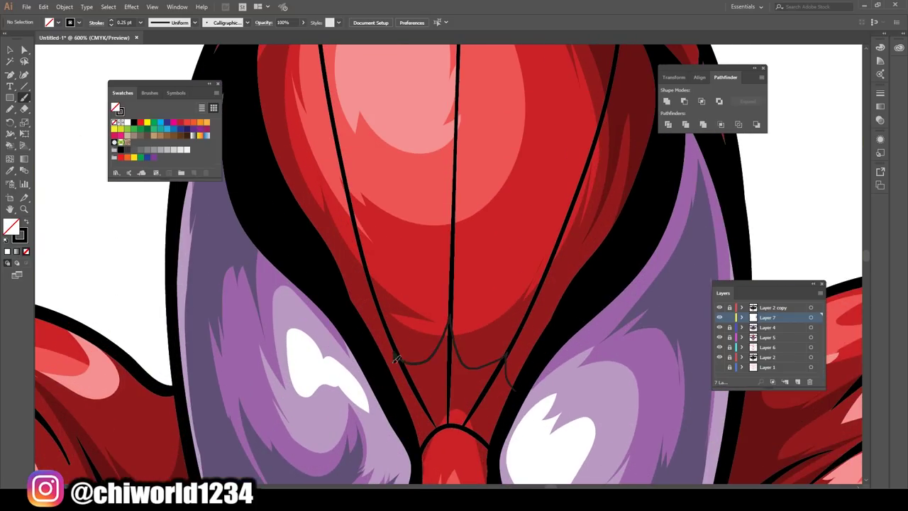
{"action": "left_click_drag", "start_coordinate": [503, 323], "coordinate": [567, 383]}
{"action": "left_click_drag", "start_coordinate": [401, 280], "coordinate": [511, 354]}
{"action": "scroll", "coordinate": [497, 284], "scroll_direction": "up", "scroll_amount": 3}
{"action": "mouse_move", "coordinate": [642, 359]}
{"action": "left_mouse_down"}
{"action": "mouse_move", "coordinate": [478, 250]}
{"action": "mouse_move", "coordinate": [462, 211]}
{"action": "left_mouse_up"}
{"action": "scroll", "coordinate": [462, 249], "scroll_direction": "up", "scroll_amount": 2}
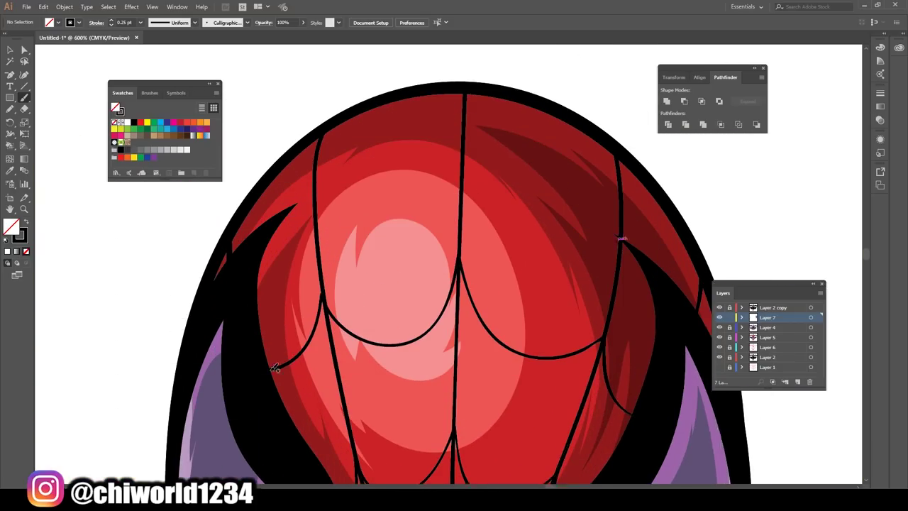
{"action": "scroll", "coordinate": [461, 248], "scroll_direction": "up", "scroll_amount": 1}
{"action": "mouse_move", "coordinate": [312, 213]}
{"action": "left_mouse_down"}
{"action": "mouse_move", "coordinate": [229, 294]}
{"action": "mouse_move", "coordinate": [461, 169]}
{"action": "left_mouse_up"}
{"action": "left_click_drag", "start_coordinate": [465, 168], "coordinate": [615, 225]}
- Add a curved strand across the lower face and lines near the chest emblem
{"action": "key", "text": "ctrl+0"}
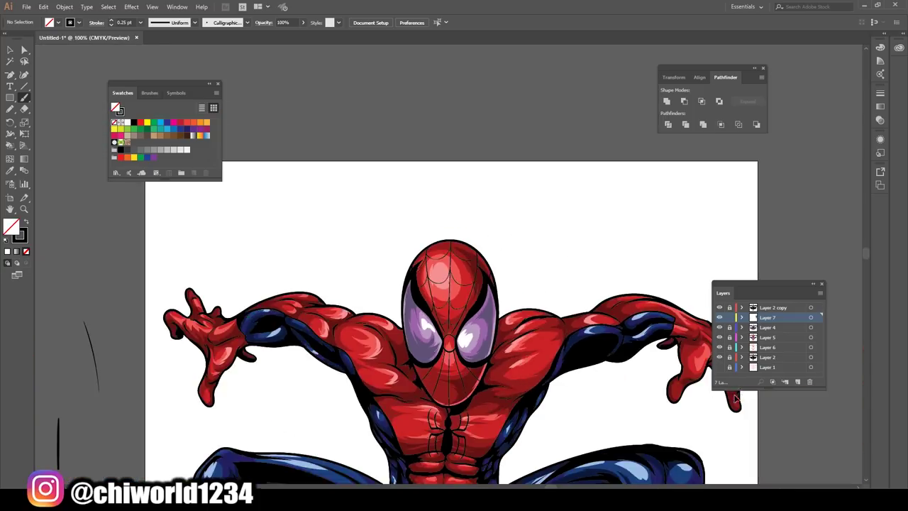
{"action": "scroll", "coordinate": [430, 325], "scroll_direction": "up", "scroll_amount": 4}
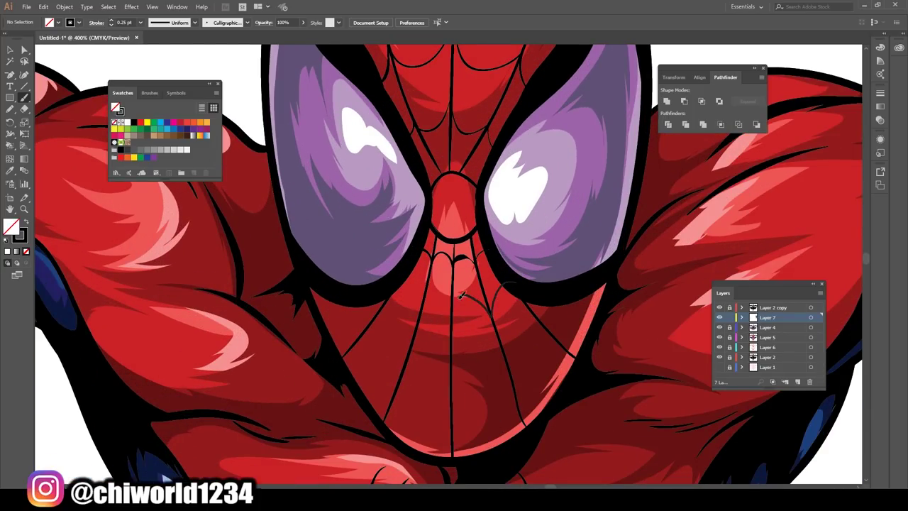
{"action": "left_click_drag", "start_coordinate": [461, 294], "coordinate": [390, 302]}
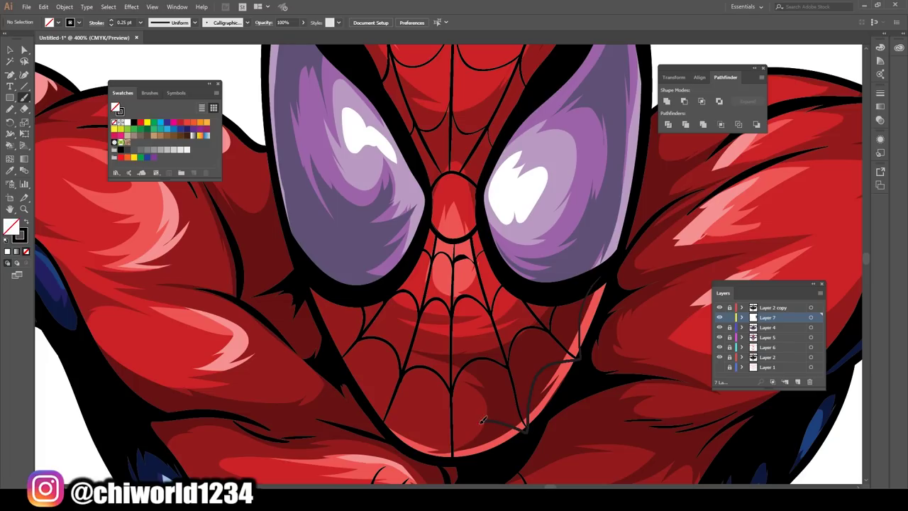
{"action": "key", "text": "ctrl+0"}
{"action": "scroll", "coordinate": [515, 387], "scroll_direction": "up", "scroll_amount": 1}
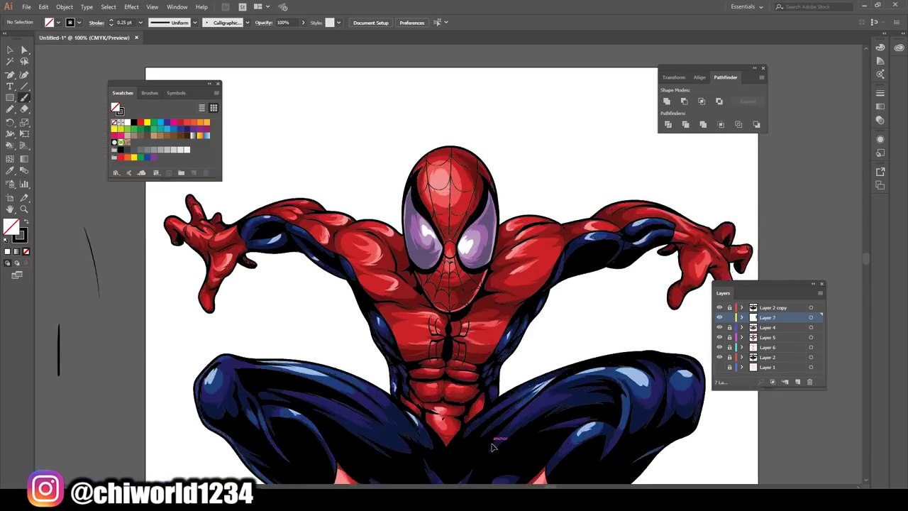
{"action": "scroll", "coordinate": [448, 454], "scroll_direction": "up", "scroll_amount": 2}
{"action": "left_click_drag", "start_coordinate": [452, 222], "coordinate": [447, 310]}
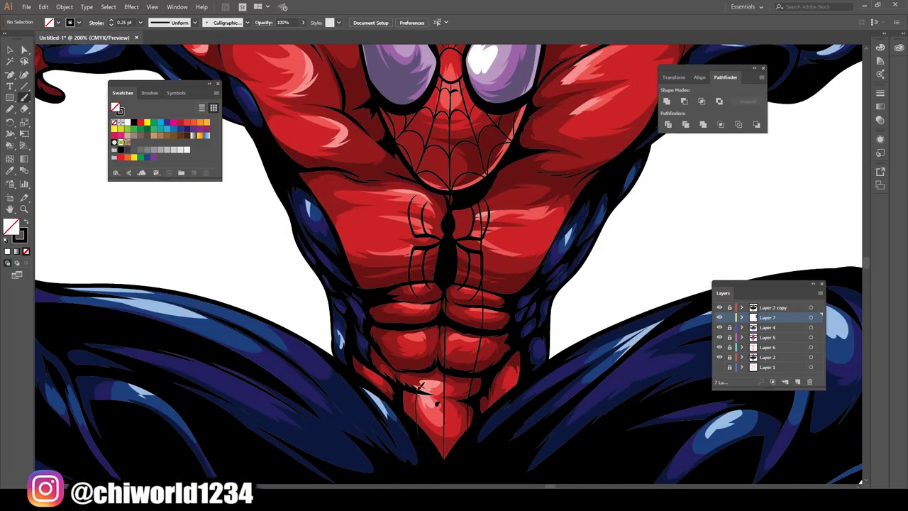
- Draw two 0.25 pt black web strands across the lower abs
{"action": "key", "text": "ctrl+0"}
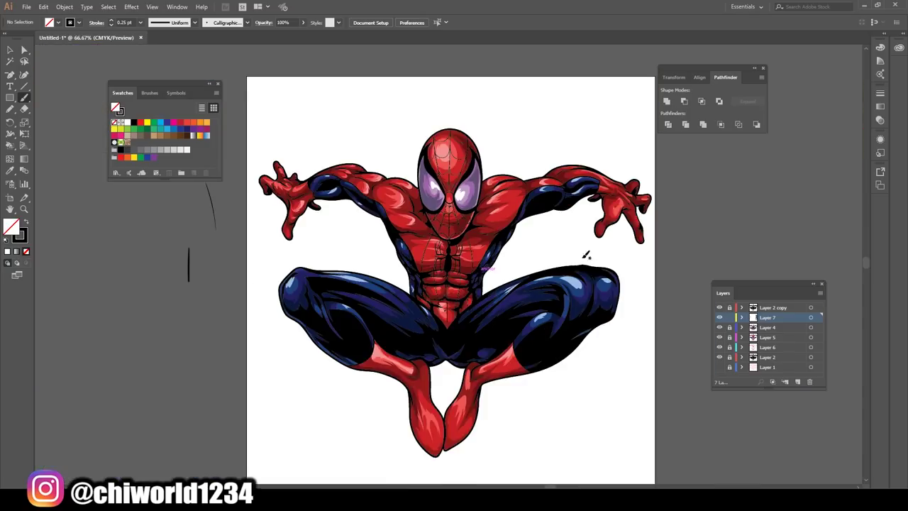
{"action": "scroll", "coordinate": [584, 255], "scroll_direction": "up", "scroll_amount": 3}
{"action": "scroll", "coordinate": [518, 205], "scroll_direction": "up", "scroll_amount": 1}
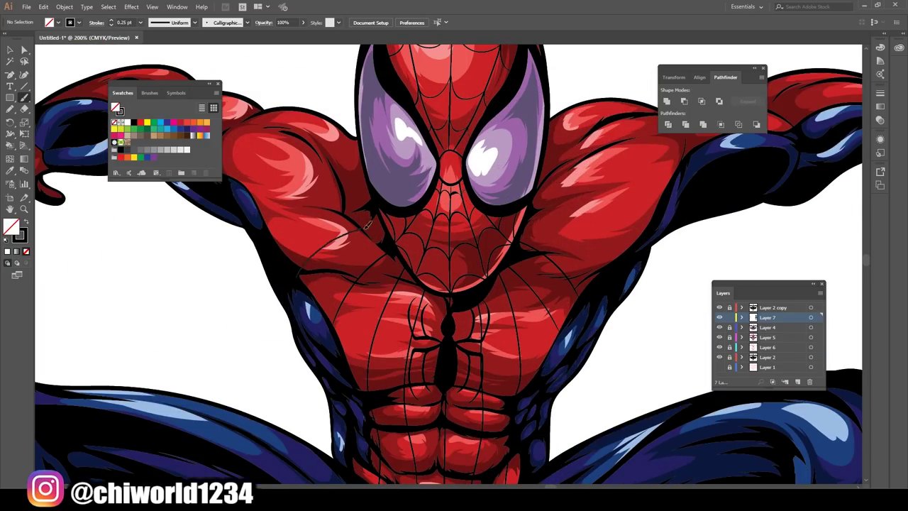
{"action": "scroll", "coordinate": [665, 310], "scroll_direction": "right", "scroll_amount": 1}
{"action": "scroll", "coordinate": [589, 262], "scroll_direction": "right", "scroll_amount": 1}
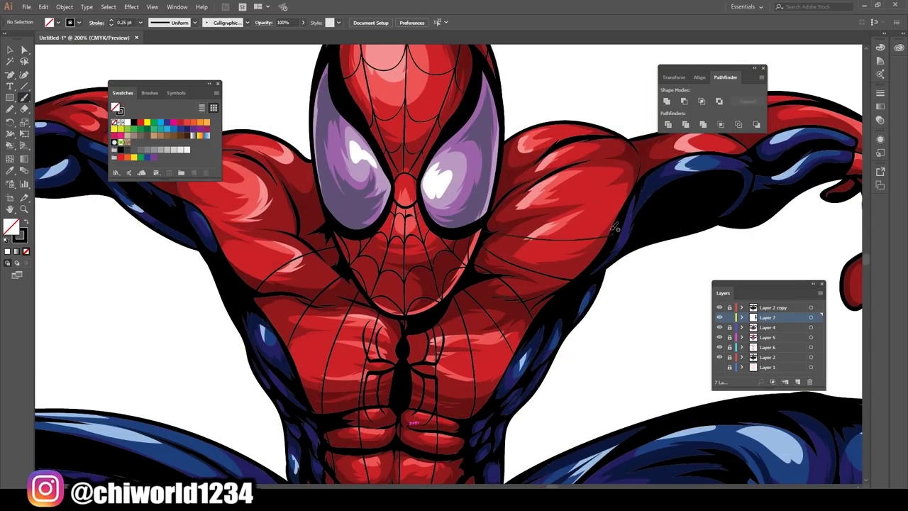
{"action": "key", "text": "ctrl+0"}
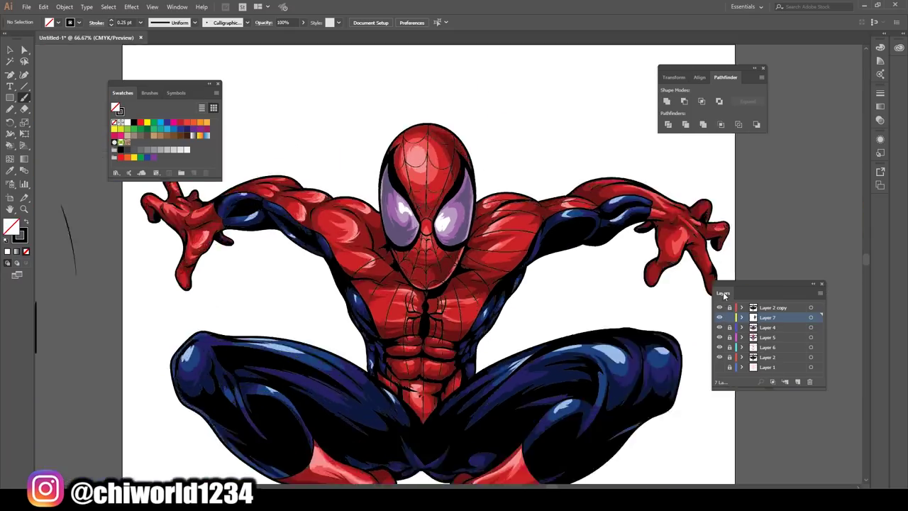
{"action": "scroll", "coordinate": [177, 270], "scroll_direction": "up", "scroll_amount": 4}
{"action": "scroll", "coordinate": [177, 270], "scroll_direction": "up", "scroll_amount": 1}
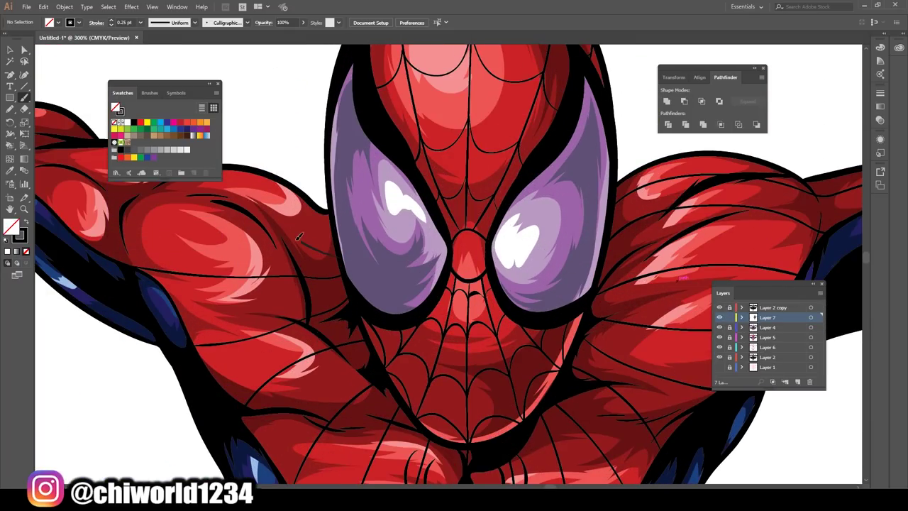
{"action": "scroll", "coordinate": [176, 269], "scroll_direction": "down", "scroll_amount": 2}
{"action": "scroll", "coordinate": [219, 192], "scroll_direction": "up", "scroll_amount": 2}
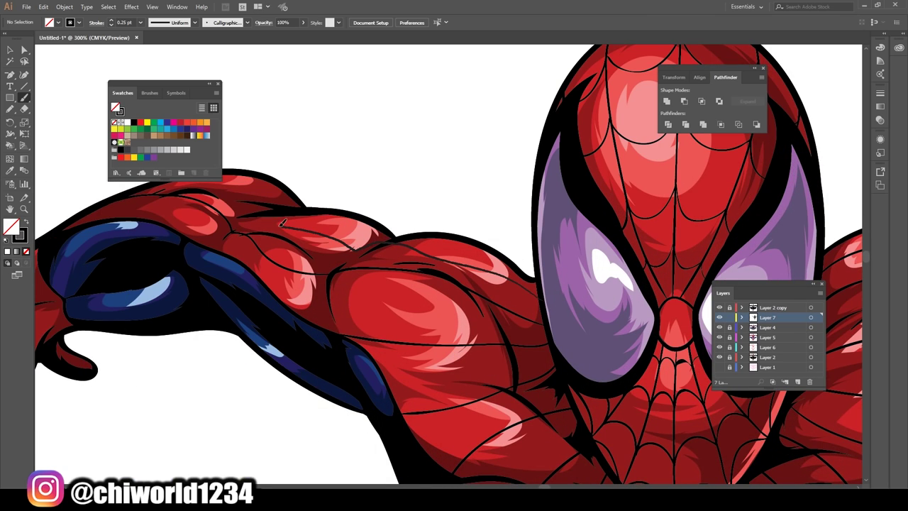
{"action": "scroll", "coordinate": [219, 191], "scroll_direction": "up", "scroll_amount": 1}
{"action": "scroll", "coordinate": [454, 220], "scroll_direction": "down", "scroll_amount": 3}
{"action": "scroll", "coordinate": [536, 456], "scroll_direction": "right", "scroll_amount": 1}
{"action": "scroll", "coordinate": [288, 274], "scroll_direction": "up", "scroll_amount": 3}
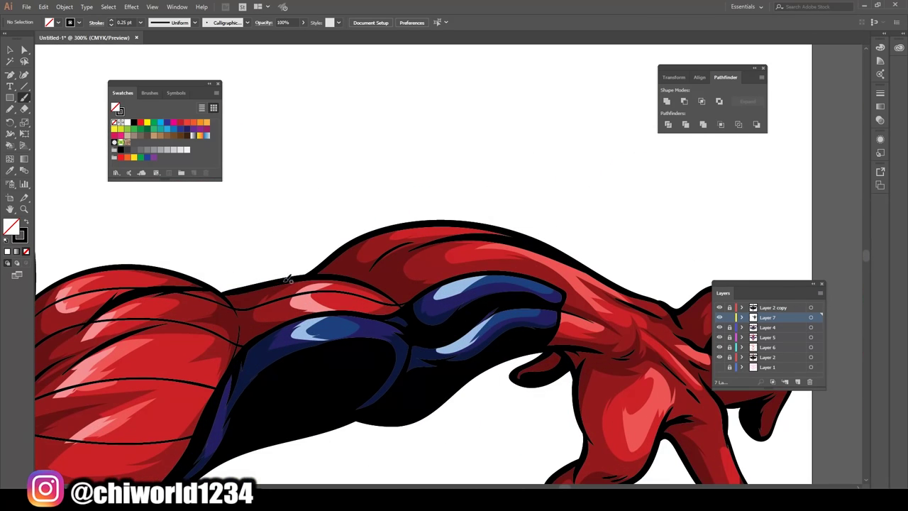
{"action": "scroll", "coordinate": [560, 232], "scroll_direction": "down", "scroll_amount": 2}
{"action": "scroll", "coordinate": [559, 232], "scroll_direction": "up", "scroll_amount": 3}
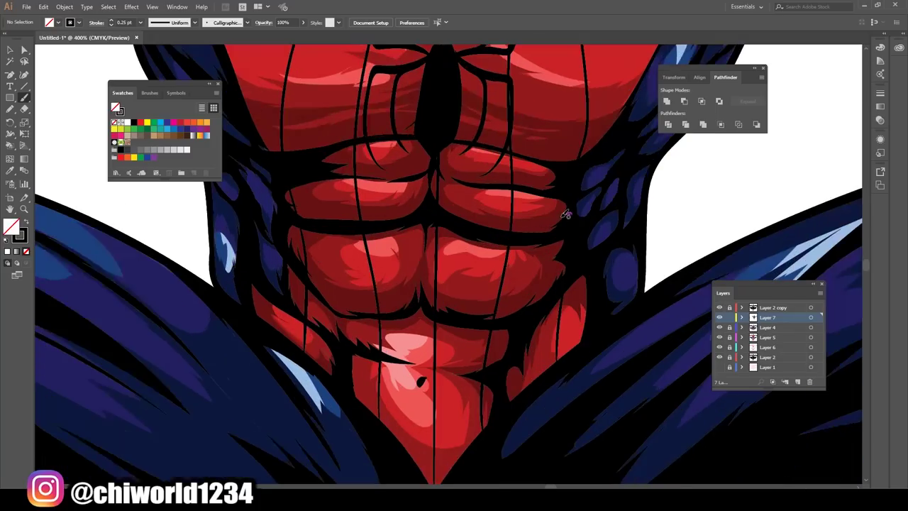
{"action": "scroll", "coordinate": [284, 333], "scroll_direction": "down", "scroll_amount": 1}
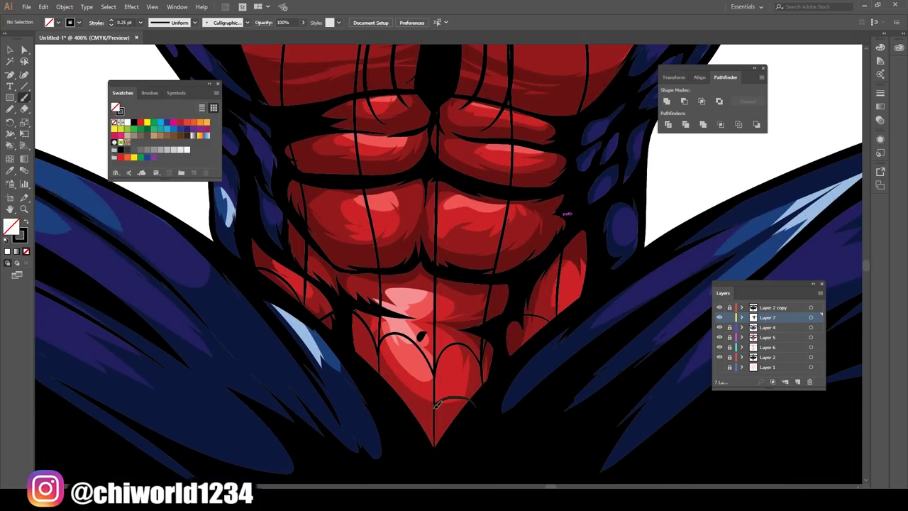
{"action": "scroll", "coordinate": [502, 361], "scroll_direction": "down", "scroll_amount": 4}
{"action": "scroll", "coordinate": [503, 361], "scroll_direction": "up", "scroll_amount": 5}
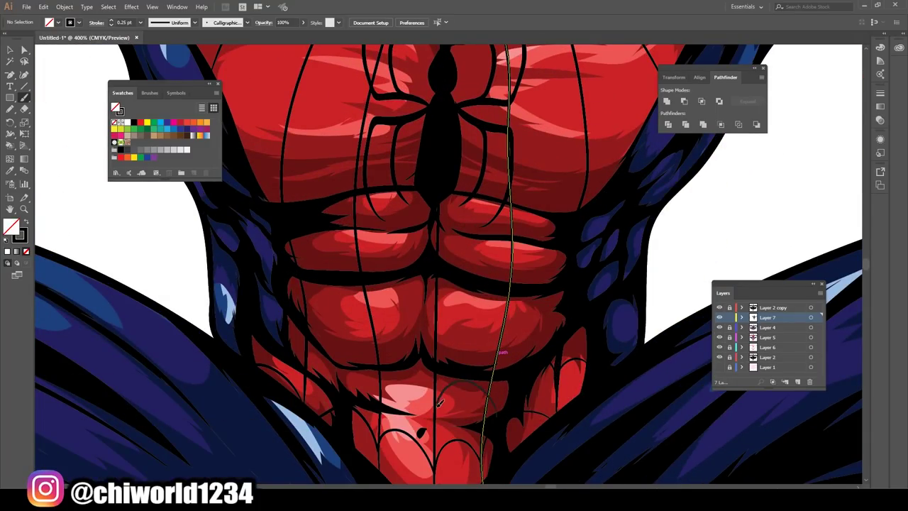
{"action": "left_click_drag", "start_coordinate": [310, 380], "coordinate": [292, 333]}
{"action": "left_click_drag", "start_coordinate": [541, 310], "coordinate": [514, 341]}
- Extend web strands leftward across the lower and upper abs
{"action": "scroll", "coordinate": [366, 314], "scroll_direction": "down", "scroll_amount": 5}
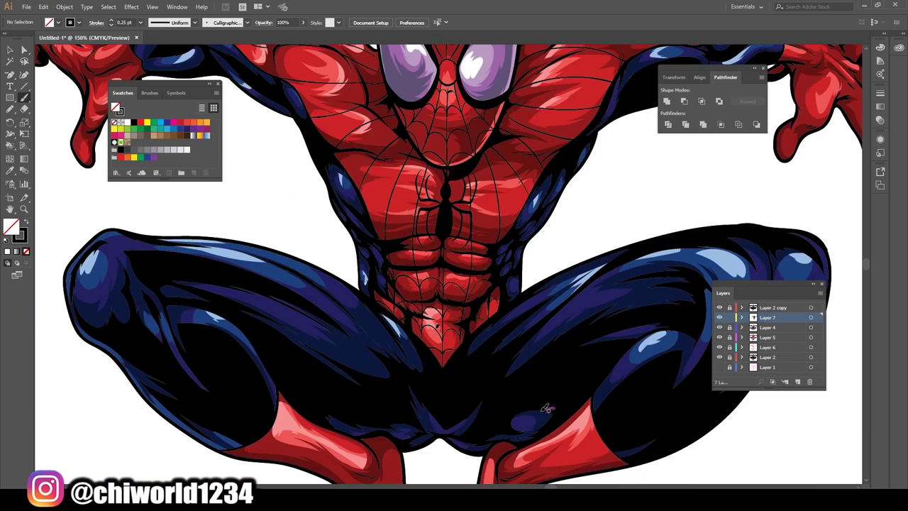
{"action": "scroll", "coordinate": [571, 376], "scroll_direction": "up", "scroll_amount": 5}
{"action": "left_click_drag", "start_coordinate": [431, 366], "coordinate": [296, 358]}
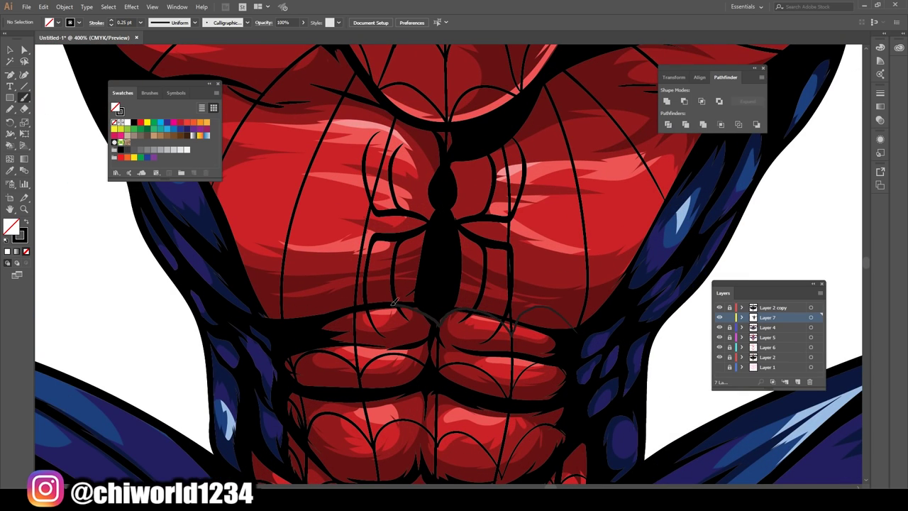
{"action": "left_click_drag", "start_coordinate": [395, 301], "coordinate": [284, 312]}
{"action": "scroll", "coordinate": [284, 312], "scroll_direction": "down", "scroll_amount": 3}
{"action": "scroll", "coordinate": [303, 142], "scroll_direction": "up", "scroll_amount": 2}
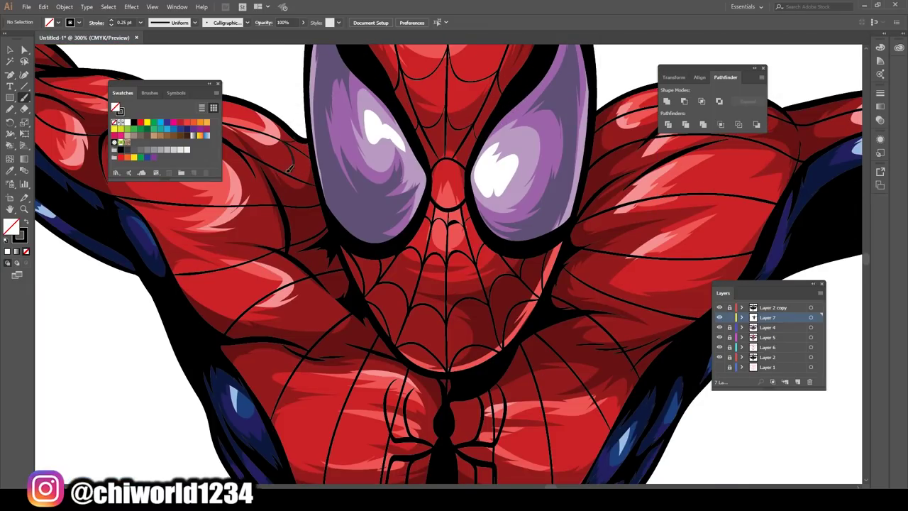
- Draw web strands running up toward and over the right shoulder
{"action": "left_click_drag", "start_coordinate": [530, 362], "coordinate": [607, 244]}
{"action": "scroll", "coordinate": [568, 314], "scroll_direction": "up", "scroll_amount": 1}
{"action": "left_click_drag", "start_coordinate": [615, 135], "coordinate": [616, 145]}
{"action": "scroll", "coordinate": [615, 166], "scroll_direction": "up", "scroll_amount": 1}
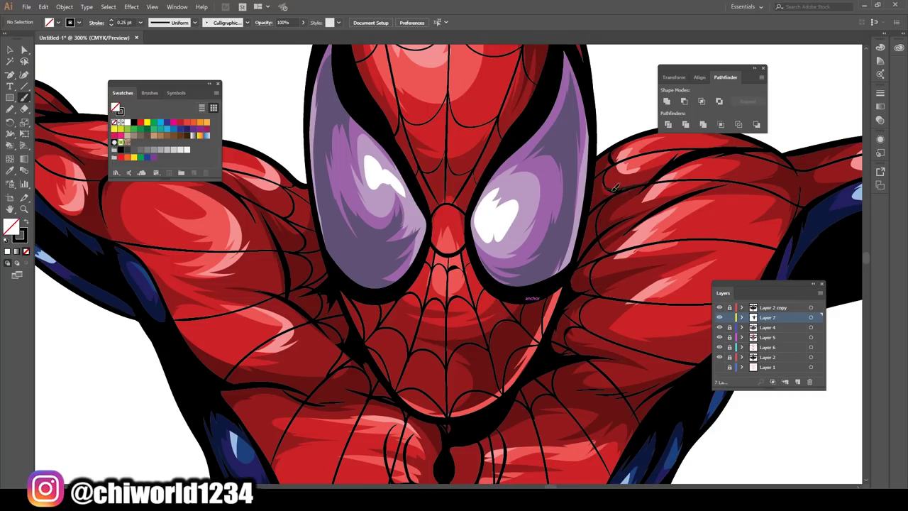
- Zoom in and out to review web coverage across the face and upper body
{"action": "key", "text": "ctrl+minus"}
{"action": "key", "text": "ctrl+minus"}
{"action": "key", "text": "ctrl+minus"}
{"action": "key", "text": "ctrl+plus"}
{"action": "key", "text": "ctrl+plus"}
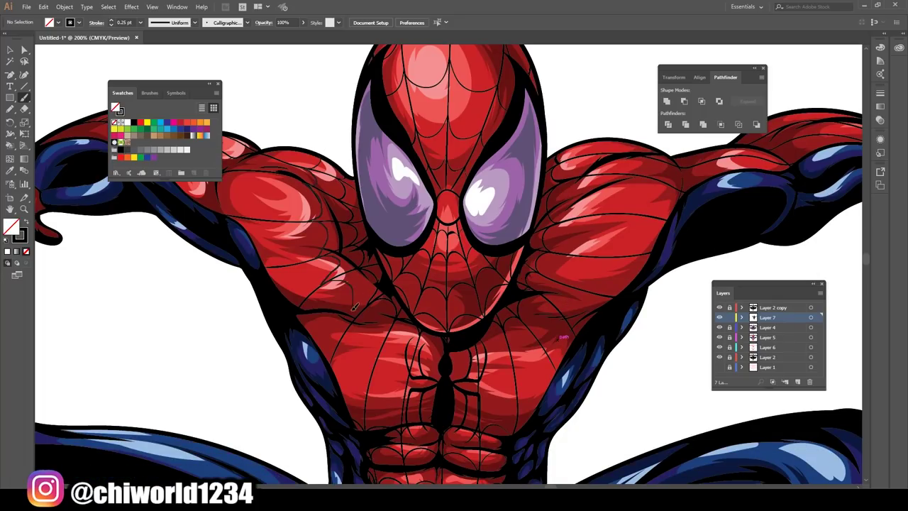
{"action": "key", "text": "ctrl+minus"}
{"action": "key", "text": "ctrl+minus"}
{"action": "key", "text": "ctrl+minus"}
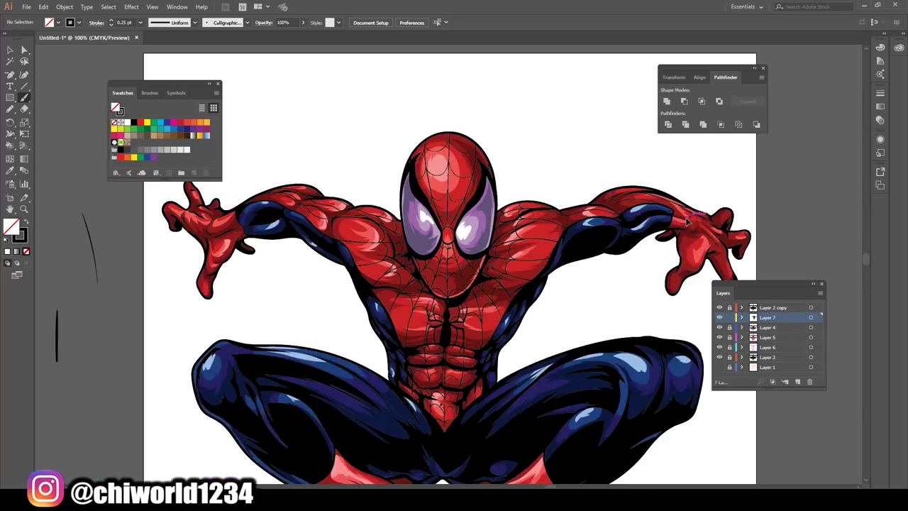
{"action": "key", "text": "ctrl+plus"}
{"action": "key", "text": "ctrl+plus"}
{"action": "key", "text": "ctrl+plus"}
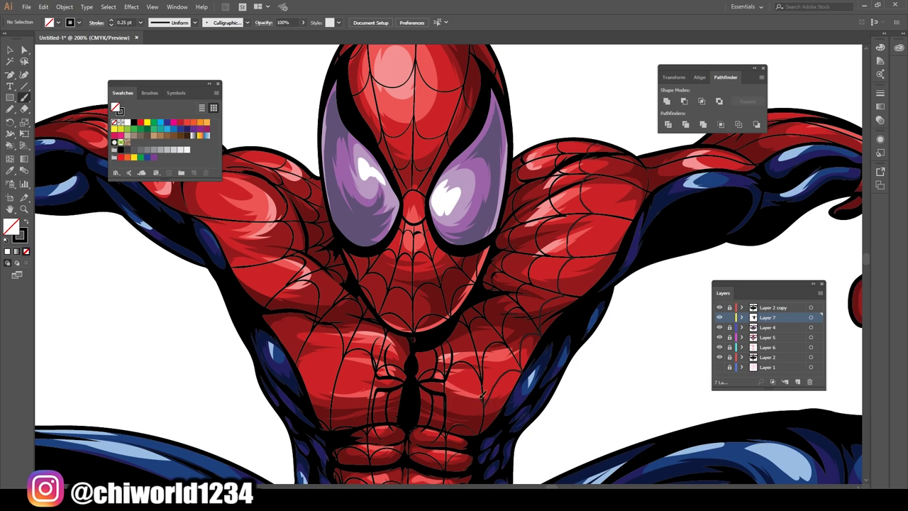
{"action": "scroll", "coordinate": [362, 401], "scroll_direction": "up", "scroll_amount": 1}
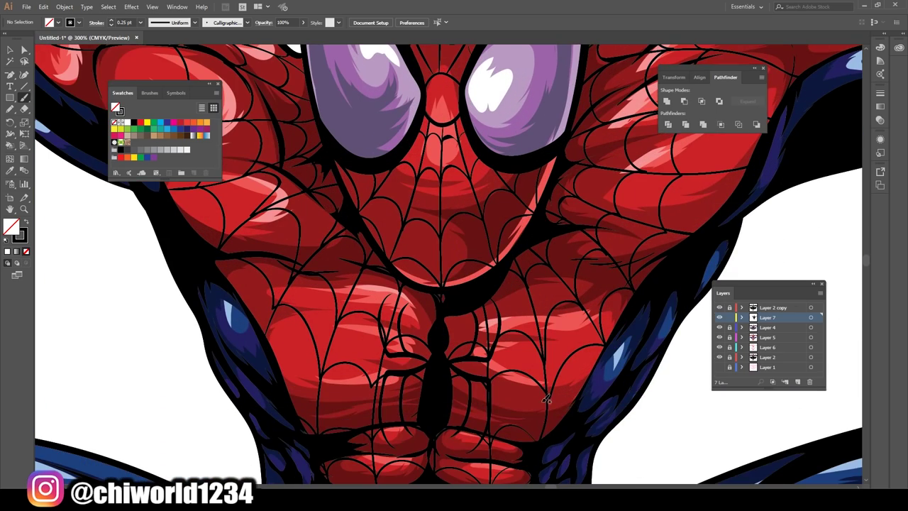
{"action": "key", "text": "ctrl+minus"}
{"action": "key", "text": "ctrl+minus"}
{"action": "scroll", "coordinate": [592, 351], "scroll_direction": "up", "scroll_amount": 3}
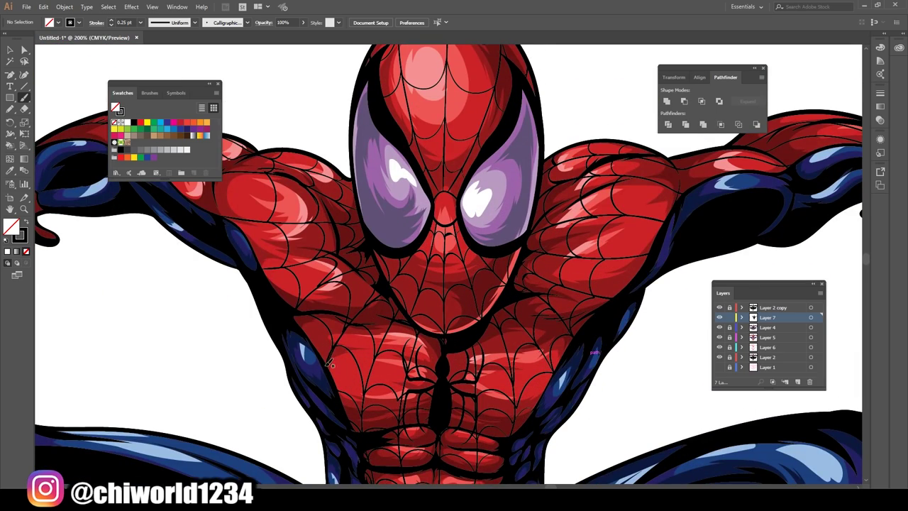
{"action": "key", "text": "ctrl+minus"}
{"action": "key", "text": "ctrl+plus"}
{"action": "key", "text": "ctrl+plus"}
{"action": "key", "text": "ctrl+plus"}
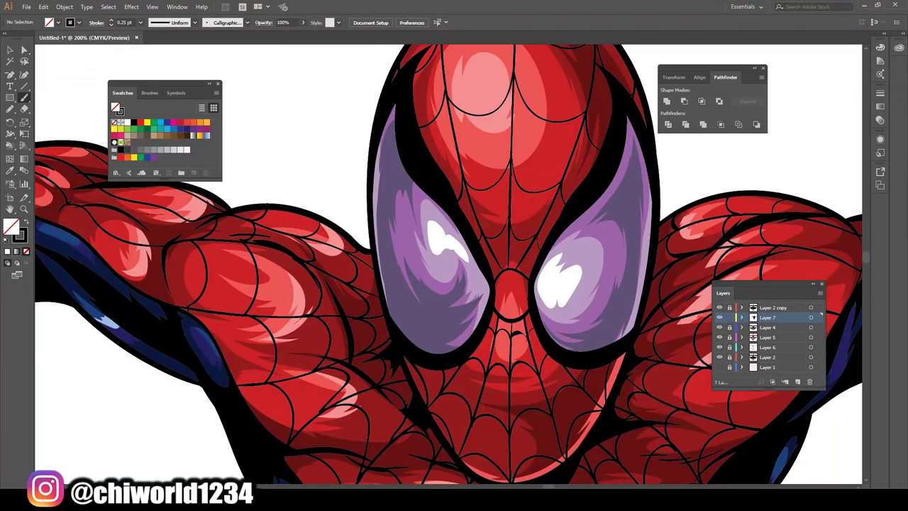
{"action": "scroll", "coordinate": [448, 262], "scroll_direction": "right", "scroll_amount": 5}
{"action": "key", "text": "ctrl+minus"}
{"action": "key", "text": "ctrl+minus"}
{"action": "key", "text": "ctrl+minus"}
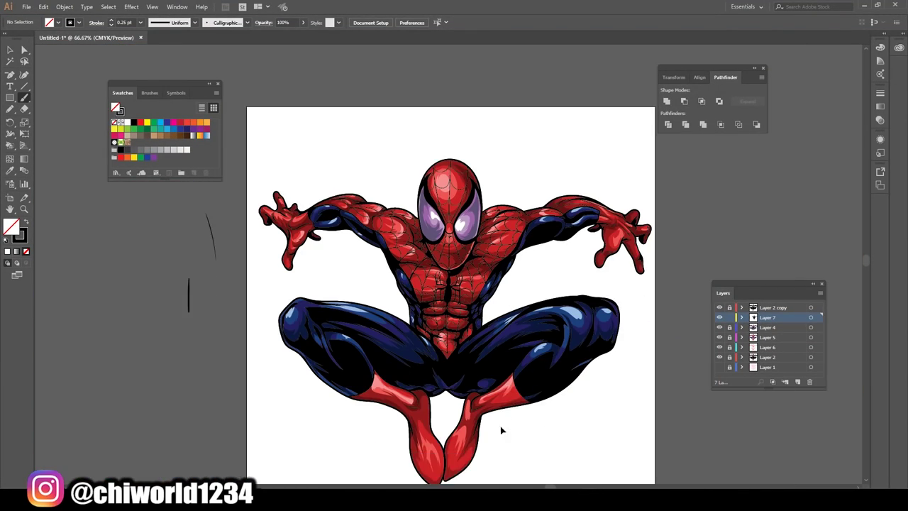
{"action": "scroll", "coordinate": [388, 232], "scroll_direction": "up", "scroll_amount": 5}
{"action": "scroll", "coordinate": [398, 402], "scroll_direction": "up", "scroll_amount": 1}
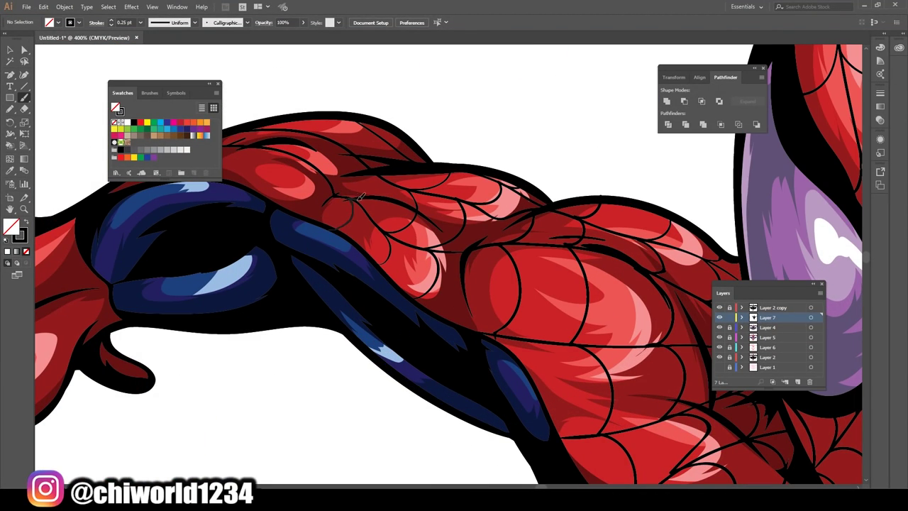
{"action": "scroll", "coordinate": [367, 217], "scroll_direction": "left", "scroll_amount": 5}
{"action": "scroll", "coordinate": [367, 216], "scroll_direction": "up", "scroll_amount": 1}
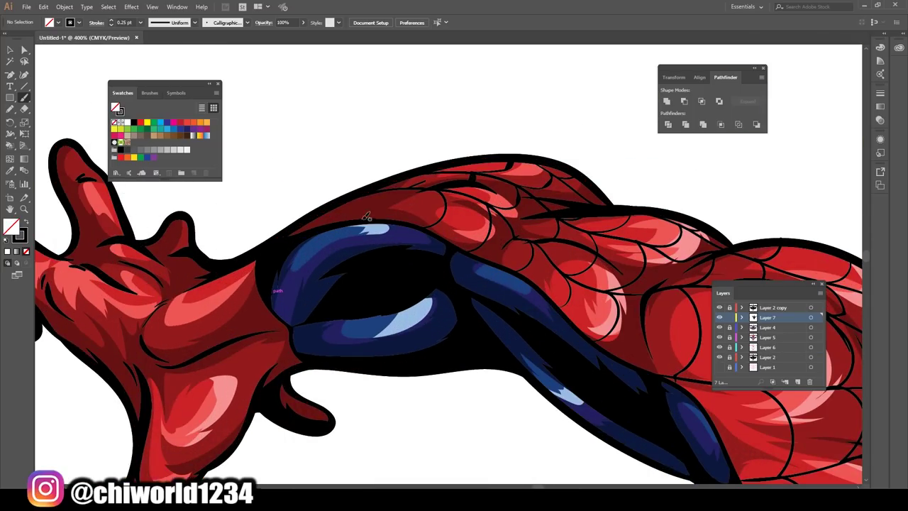
{"action": "scroll", "coordinate": [274, 287], "scroll_direction": "down", "scroll_amount": 5}
{"action": "scroll", "coordinate": [300, 308], "scroll_direction": "up", "scroll_amount": 5}
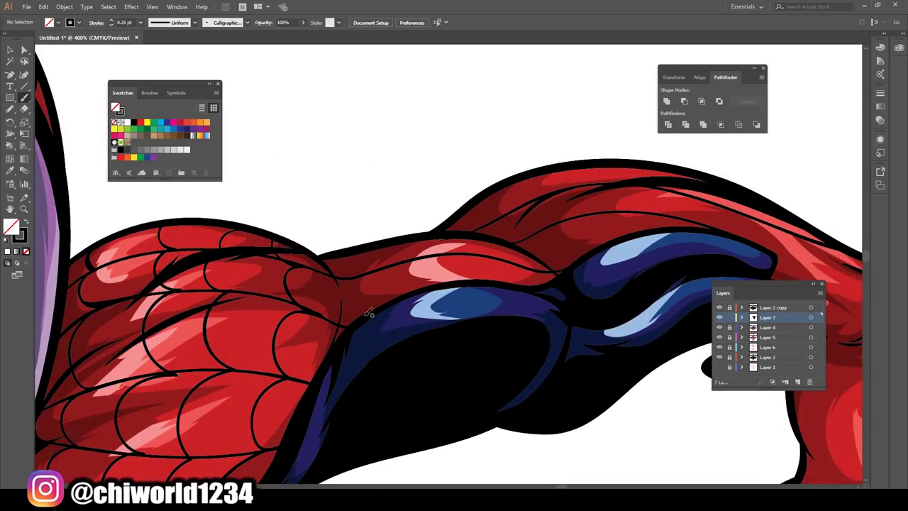
{"action": "scroll", "coordinate": [452, 251], "scroll_direction": "down", "scroll_amount": 5}
{"action": "scroll", "coordinate": [565, 333], "scroll_direction": "up", "scroll_amount": 5}
{"action": "scroll", "coordinate": [478, 278], "scroll_direction": "down", "scroll_amount": 1}
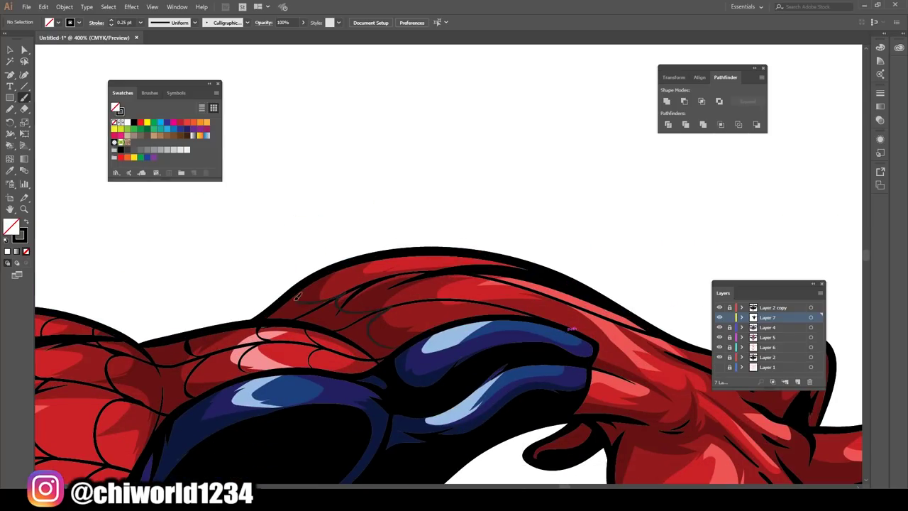
- Paint 0.25 pt web strands and arcs over the back of the right hand toward the wrist
{"action": "scroll", "coordinate": [514, 369], "scroll_direction": "down", "scroll_amount": 5}
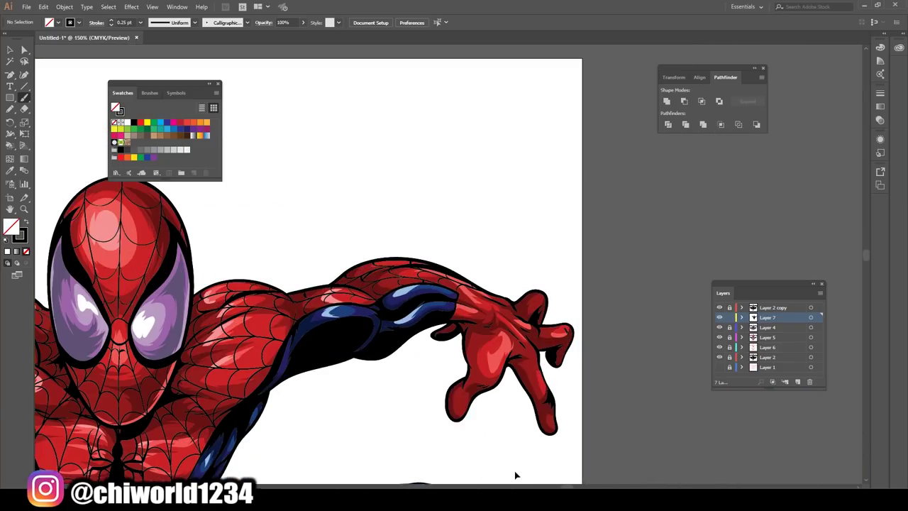
{"action": "scroll", "coordinate": [433, 278], "scroll_direction": "up", "scroll_amount": 5}
{"action": "scroll", "coordinate": [519, 303], "scroll_direction": "down", "scroll_amount": 1}
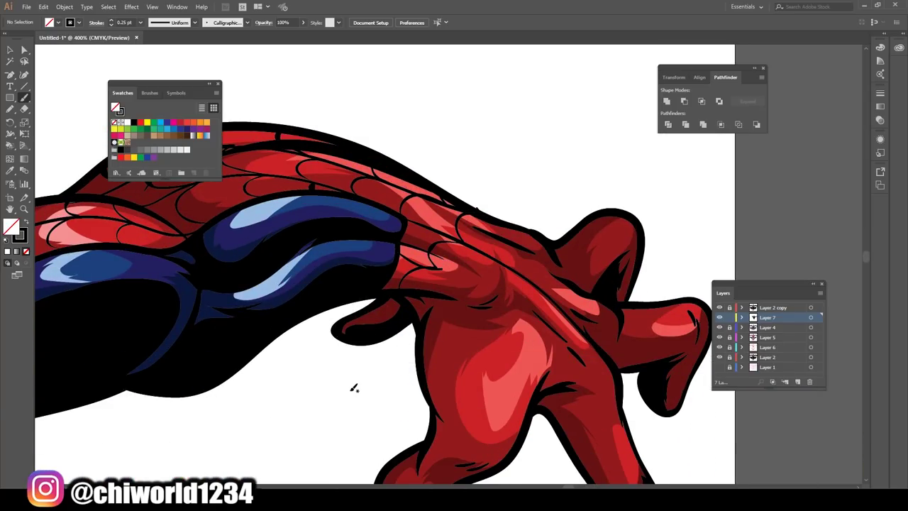
{"action": "left_click_drag", "start_coordinate": [399, 259], "coordinate": [578, 359]}
{"action": "left_click_drag", "start_coordinate": [410, 293], "coordinate": [615, 395]}
{"action": "mouse_move", "coordinate": [419, 321]}
{"action": "left_mouse_down"}
{"action": "mouse_move", "coordinate": [528, 409]}
{"action": "mouse_move", "coordinate": [491, 466]}
{"action": "left_mouse_up"}
{"action": "left_click_drag", "start_coordinate": [508, 241], "coordinate": [444, 357]}
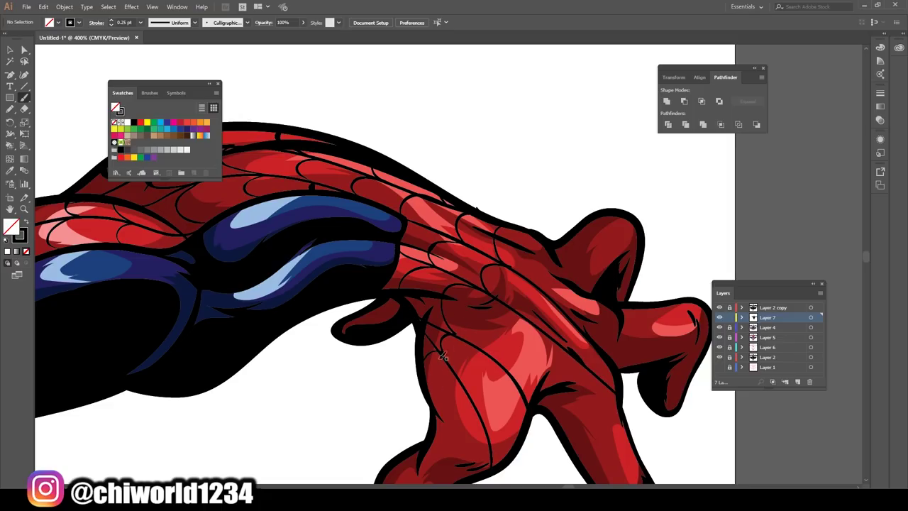
{"action": "scroll", "coordinate": [532, 301], "scroll_direction": "down", "scroll_amount": 3}
{"action": "scroll", "coordinate": [478, 466], "scroll_direction": "up", "scroll_amount": 3}
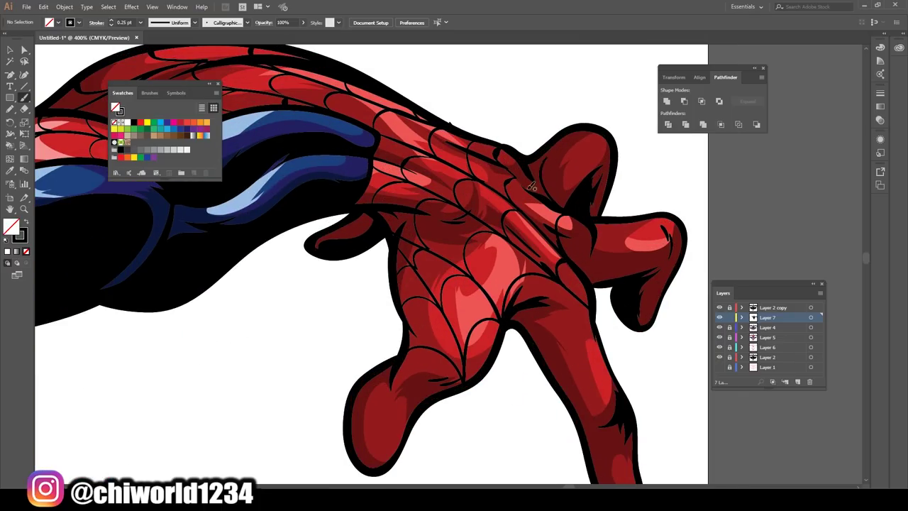
{"action": "scroll", "coordinate": [517, 310], "scroll_direction": "down", "scroll_amount": 2}
{"action": "scroll", "coordinate": [518, 310], "scroll_direction": "up", "scroll_amount": 2}
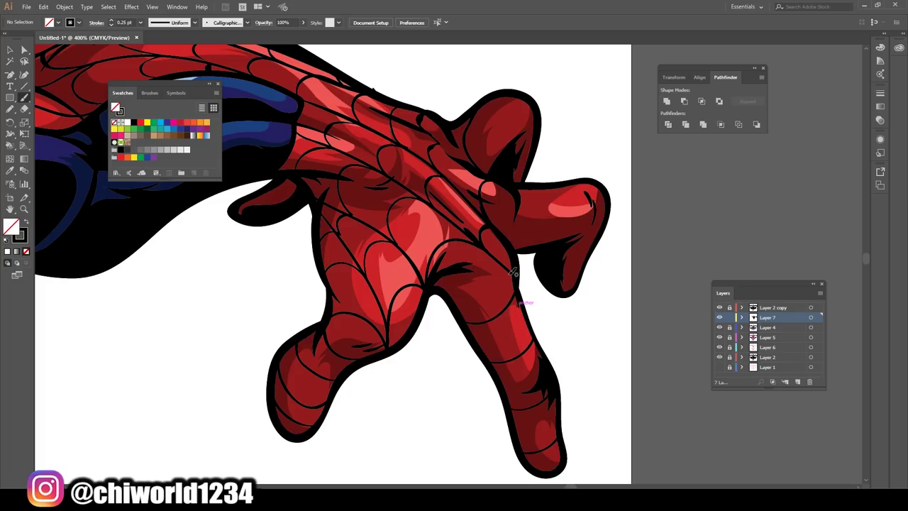
{"action": "scroll", "coordinate": [460, 152], "scroll_direction": "down", "scroll_amount": 2}
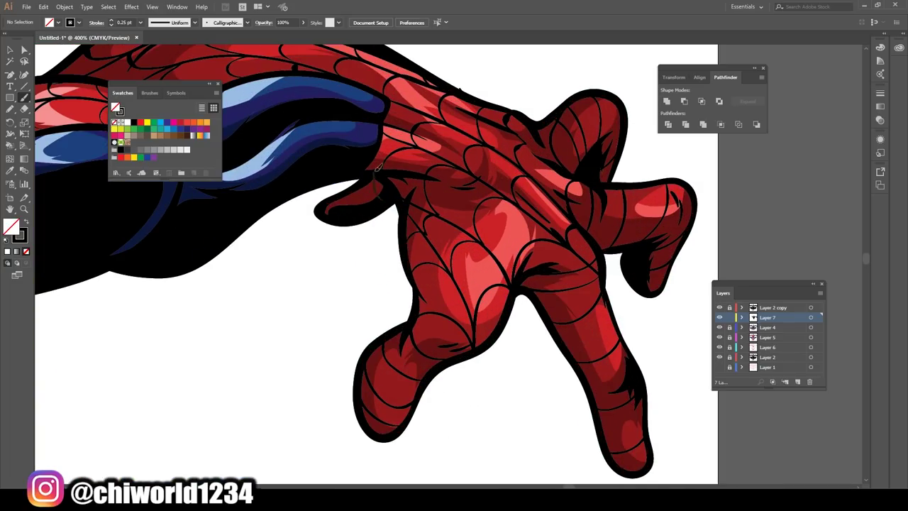
{"action": "scroll", "coordinate": [460, 152], "scroll_direction": "down", "scroll_amount": 1}
{"action": "scroll", "coordinate": [294, 285], "scroll_direction": "up", "scroll_amount": 2}
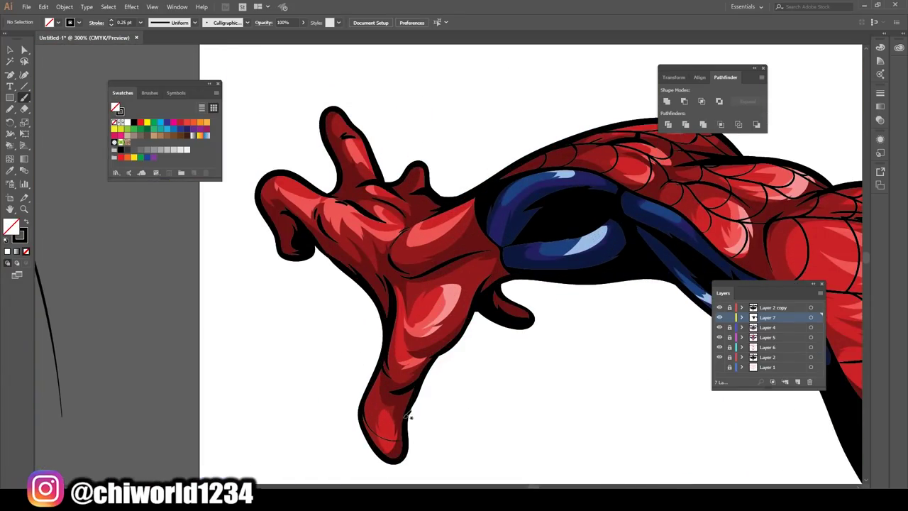
- Draw straight and curved web strands across the left palm toward the fingers
{"action": "left_click_drag", "start_coordinate": [458, 333], "coordinate": [311, 222]}
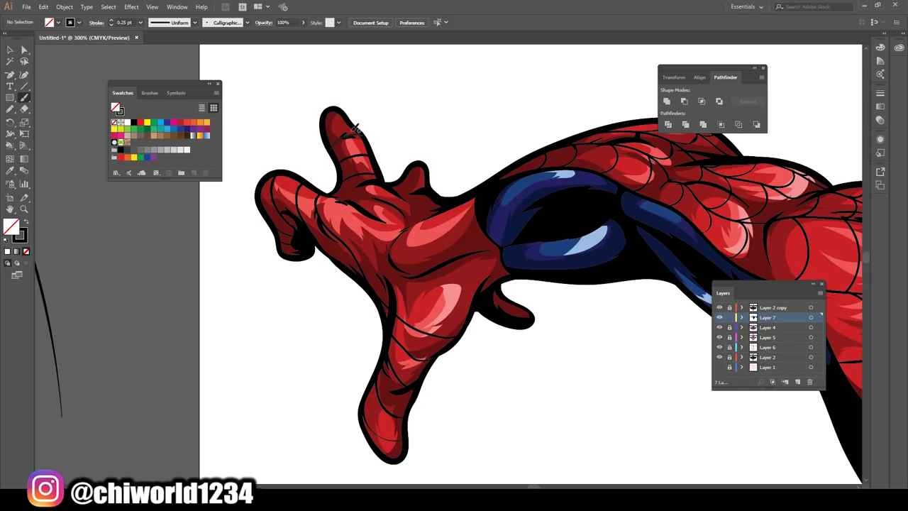
{"action": "scroll", "coordinate": [461, 255], "scroll_direction": "up", "scroll_amount": 1}
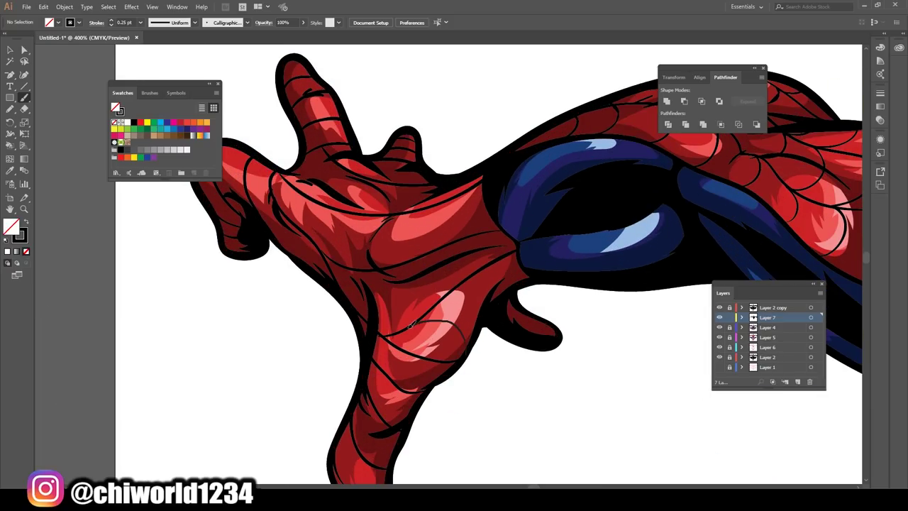
{"action": "left_click_drag", "start_coordinate": [461, 334], "coordinate": [379, 141]}
{"action": "left_click_drag", "start_coordinate": [415, 197], "coordinate": [505, 288]}
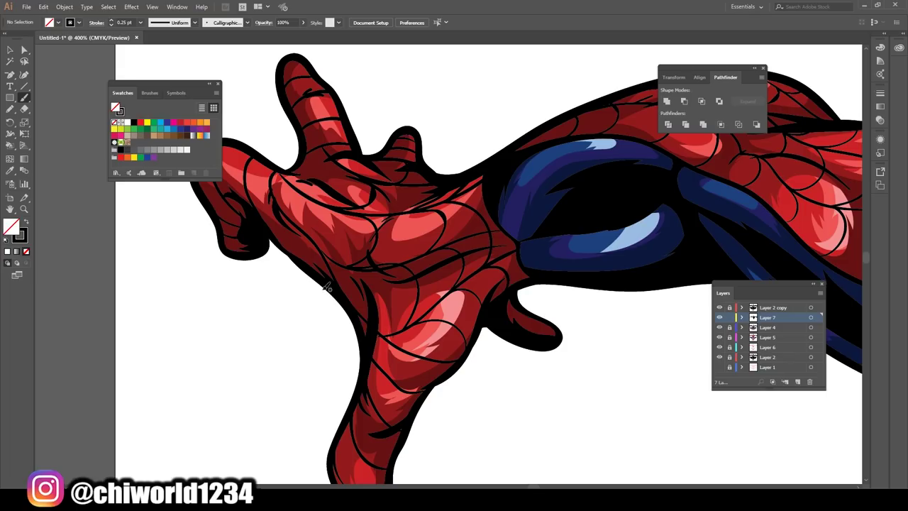
{"action": "scroll", "coordinate": [282, 205], "scroll_direction": "down", "scroll_amount": 3}
- Draw three long lengthwise web strands down the right leg
{"action": "scroll", "coordinate": [577, 375], "scroll_direction": "up", "scroll_amount": 2}
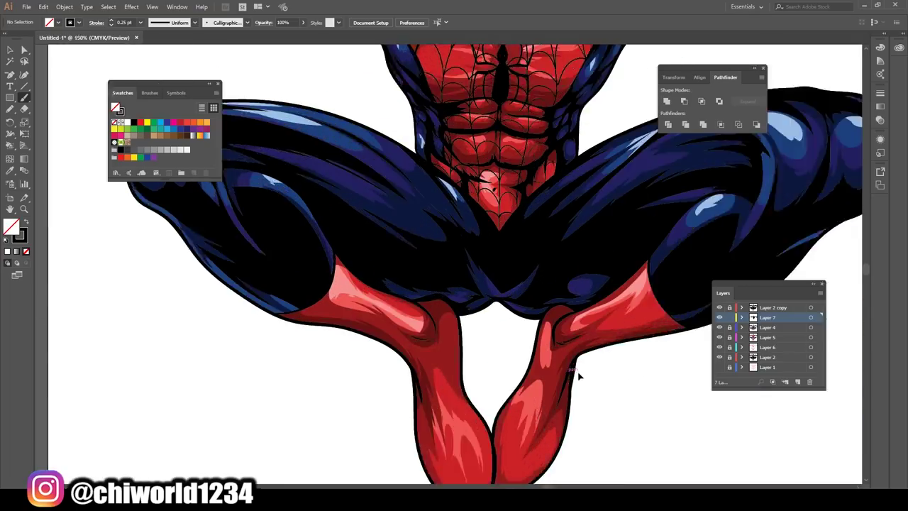
{"action": "scroll", "coordinate": [654, 229], "scroll_direction": "up", "scroll_amount": 1}
{"action": "mouse_move", "coordinate": [347, 412]}
{"action": "left_mouse_down"}
{"action": "mouse_move", "coordinate": [539, 166]}
{"action": "mouse_move", "coordinate": [543, 117]}
{"action": "left_mouse_up"}
{"action": "left_click_drag", "start_coordinate": [376, 405], "coordinate": [447, 185]}
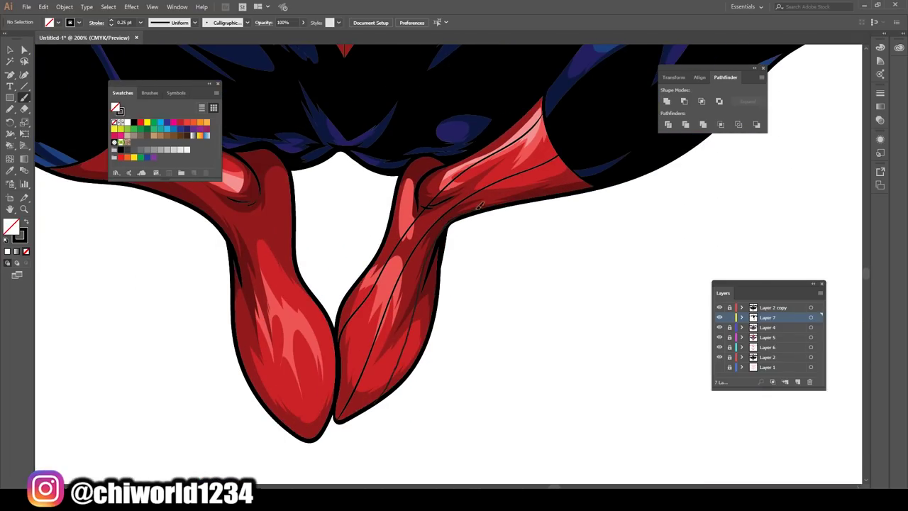
{"action": "left_click_drag", "start_coordinate": [416, 313], "coordinate": [582, 184]}
- Add rows of scalloped web arcs between the strands, up to the top of the leg
{"action": "scroll", "coordinate": [474, 325], "scroll_direction": "up", "scroll_amount": 1}
{"action": "scroll", "coordinate": [474, 325], "scroll_direction": "up", "scroll_amount": 1}
{"action": "left_click_drag", "start_coordinate": [360, 439], "coordinate": [328, 419]}
{"action": "left_click_drag", "start_coordinate": [313, 369], "coordinate": [355, 312]}
{"action": "left_click_drag", "start_coordinate": [405, 319], "coordinate": [376, 270]}
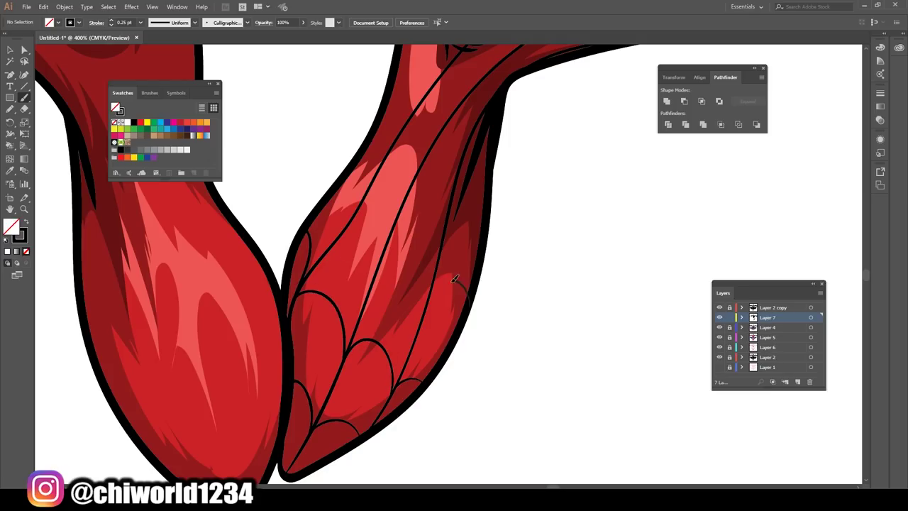
{"action": "left_click_drag", "start_coordinate": [454, 291], "coordinate": [419, 256]}
{"action": "left_click_drag", "start_coordinate": [387, 262], "coordinate": [355, 185]}
{"action": "scroll", "coordinate": [397, 269], "scroll_direction": "up", "scroll_amount": 3}
{"action": "left_click_drag", "start_coordinate": [482, 319], "coordinate": [398, 227]}
{"action": "scroll", "coordinate": [396, 347], "scroll_direction": "up", "scroll_amount": 2}
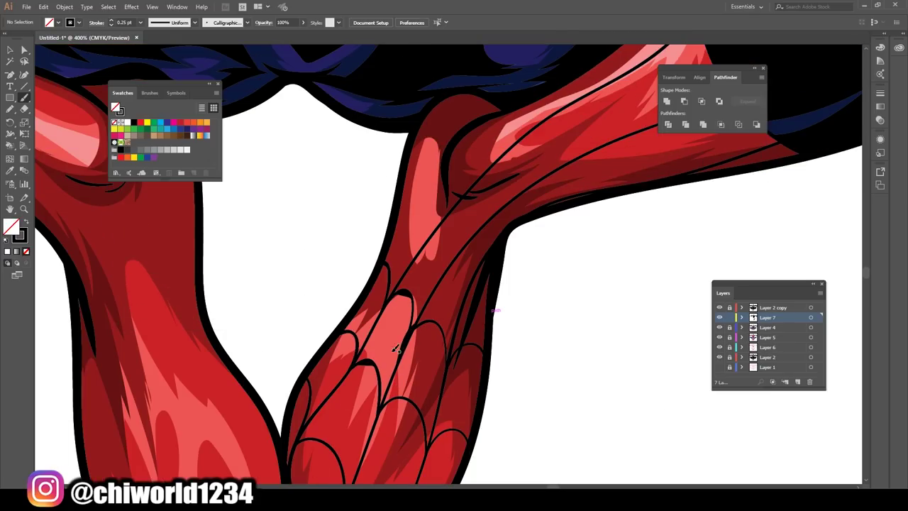
{"action": "scroll", "coordinate": [435, 199], "scroll_direction": "down", "scroll_amount": 1}
{"action": "scroll", "coordinate": [462, 284], "scroll_direction": "up", "scroll_amount": 2}
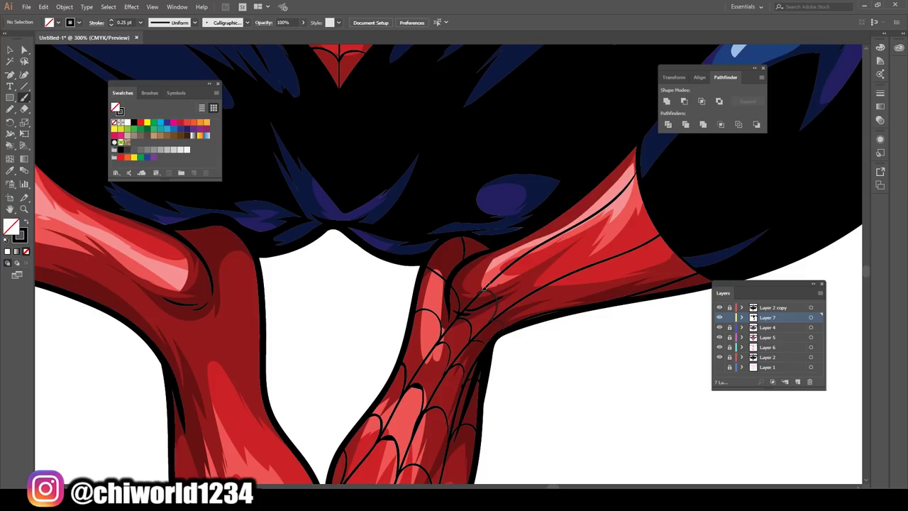
{"action": "key", "text": "ctrl+z"}
{"action": "key", "text": "ctrl+z"}
{"action": "left_click_drag", "start_coordinate": [485, 257], "coordinate": [497, 319]}
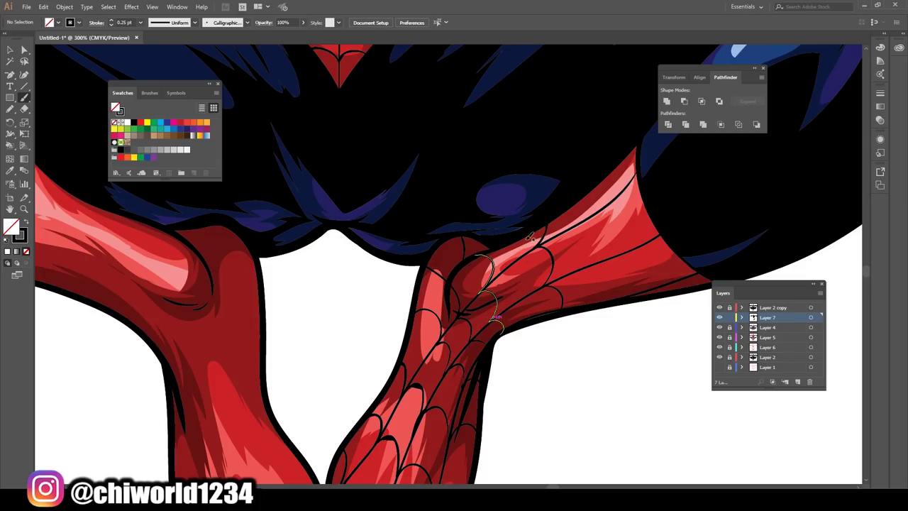
- Draw a long web strand down the left leg
{"action": "scroll", "coordinate": [618, 404], "scroll_direction": "down", "scroll_amount": 5}
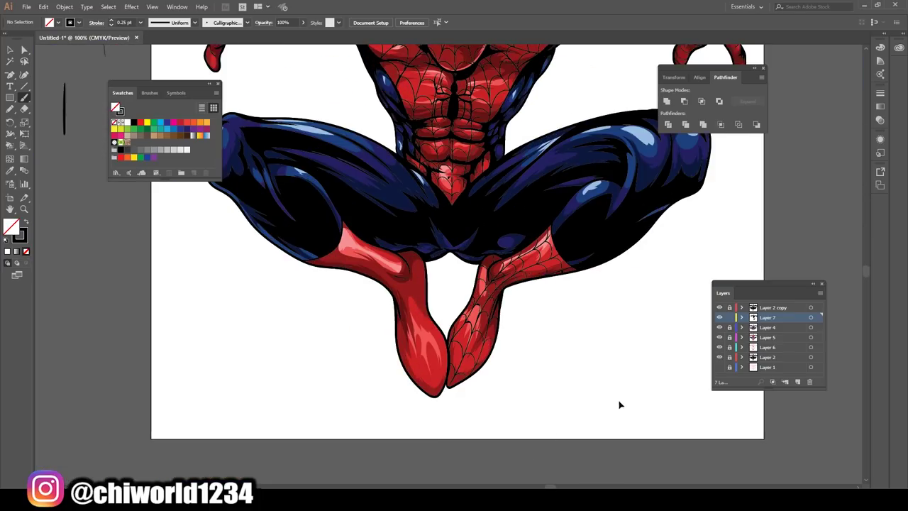
{"action": "scroll", "coordinate": [396, 401], "scroll_direction": "up", "scroll_amount": 4}
{"action": "scroll", "coordinate": [426, 185], "scroll_direction": "up", "scroll_amount": 1}
{"action": "scroll", "coordinate": [568, 197], "scroll_direction": "left", "scroll_amount": 2}
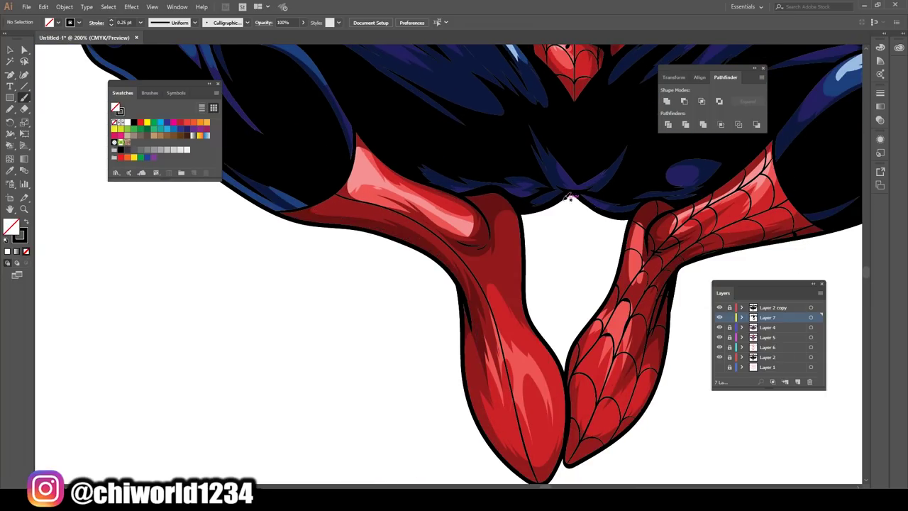
{"action": "left_click_drag", "start_coordinate": [488, 417], "coordinate": [523, 271]}
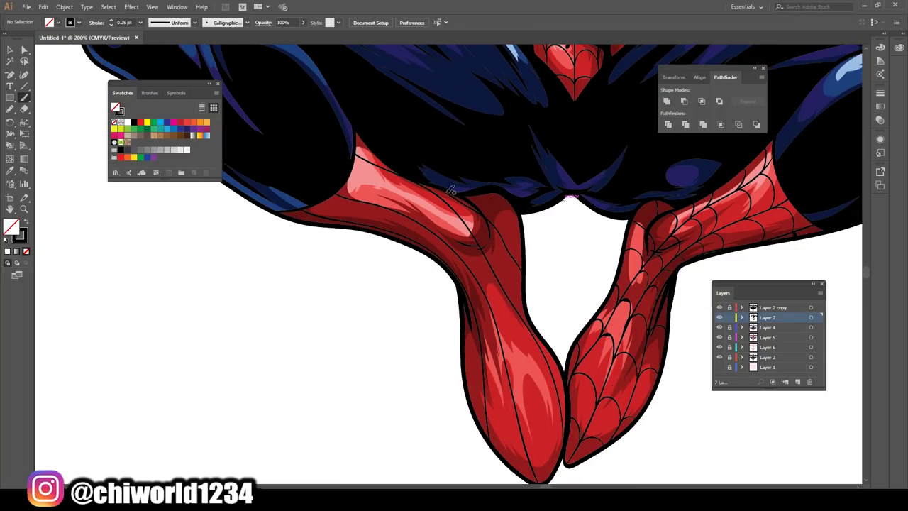
{"action": "scroll", "coordinate": [533, 262], "scroll_direction": "down", "scroll_amount": 5}
{"action": "scroll", "coordinate": [614, 339], "scroll_direction": "up", "scroll_amount": 6}
- Add scalloped web arcs across the left foot and up the left leg
{"action": "left_click_drag", "start_coordinate": [554, 373], "coordinate": [487, 383]}
{"action": "left_click_drag", "start_coordinate": [483, 387], "coordinate": [409, 369]}
{"action": "left_click_drag", "start_coordinate": [408, 369], "coordinate": [366, 277]}
{"action": "mouse_move", "coordinate": [552, 273]}
{"action": "left_mouse_down"}
{"action": "mouse_move", "coordinate": [454, 298]}
{"action": "mouse_move", "coordinate": [369, 210]}
{"action": "left_mouse_up"}
{"action": "scroll", "coordinate": [511, 272], "scroll_direction": "up", "scroll_amount": 3}
{"action": "left_click_drag", "start_coordinate": [396, 299], "coordinate": [395, 301]}
{"action": "scroll", "coordinate": [394, 301], "scroll_direction": "down", "scroll_amount": 5}
{"action": "scroll", "coordinate": [381, 374], "scroll_direction": "up", "scroll_amount": 6}
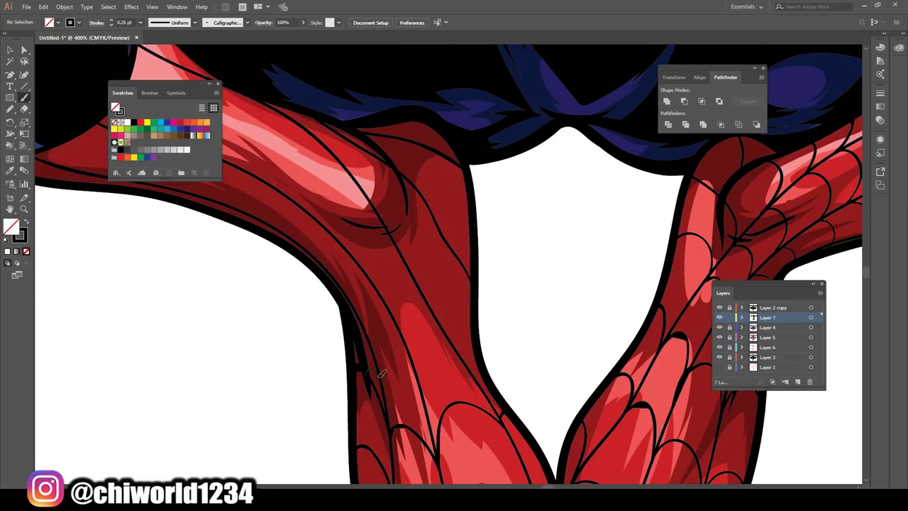
{"action": "left_click_drag", "start_coordinate": [450, 254], "coordinate": [434, 155]}
{"action": "left_click_drag", "start_coordinate": [447, 298], "coordinate": [367, 376]}
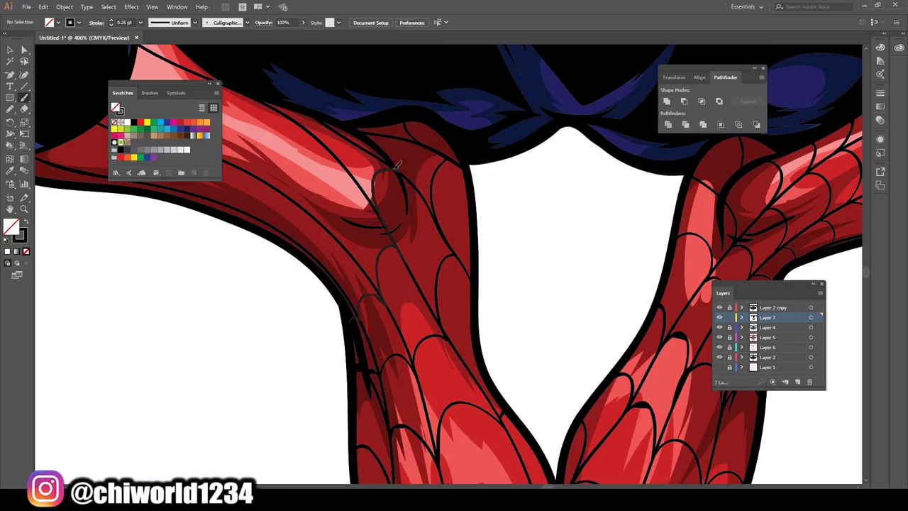
{"action": "scroll", "coordinate": [397, 164], "scroll_direction": "down", "scroll_amount": 6}
{"action": "scroll", "coordinate": [580, 312], "scroll_direction": "up", "scroll_amount": 5}
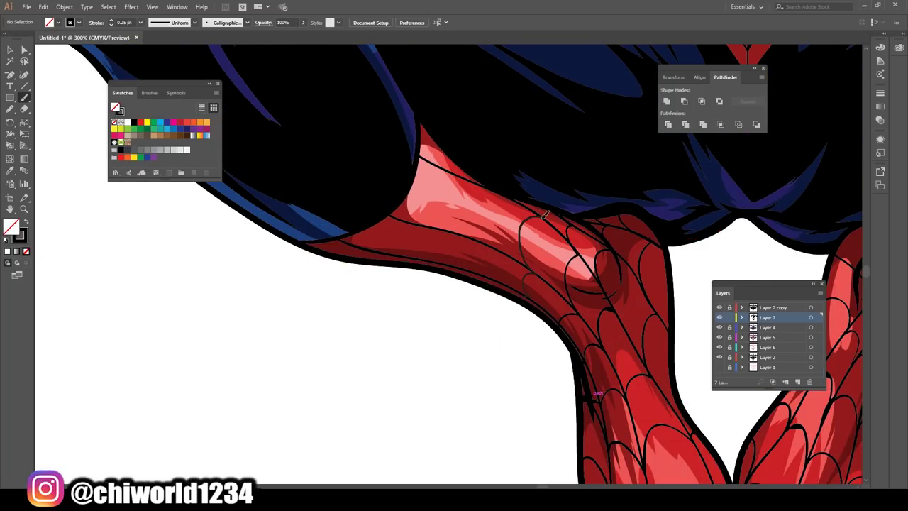